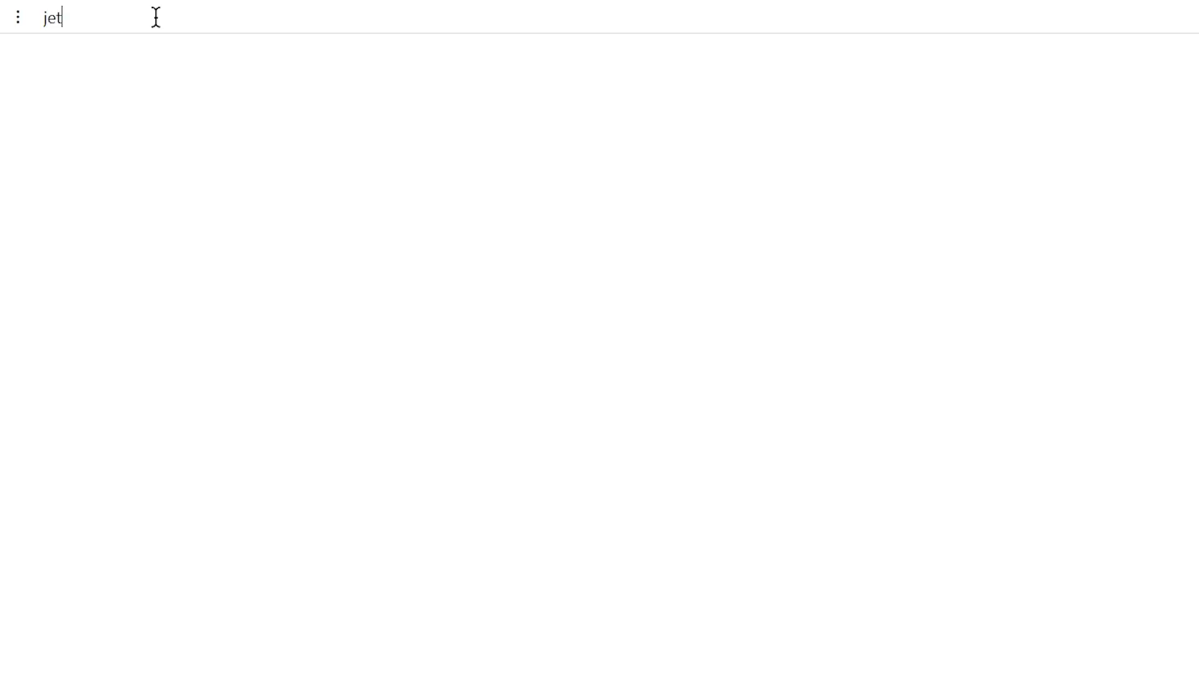
Step: Load jetformbuilder.com and go to its Documentation page
type("formbuilder.com")
key("Return")
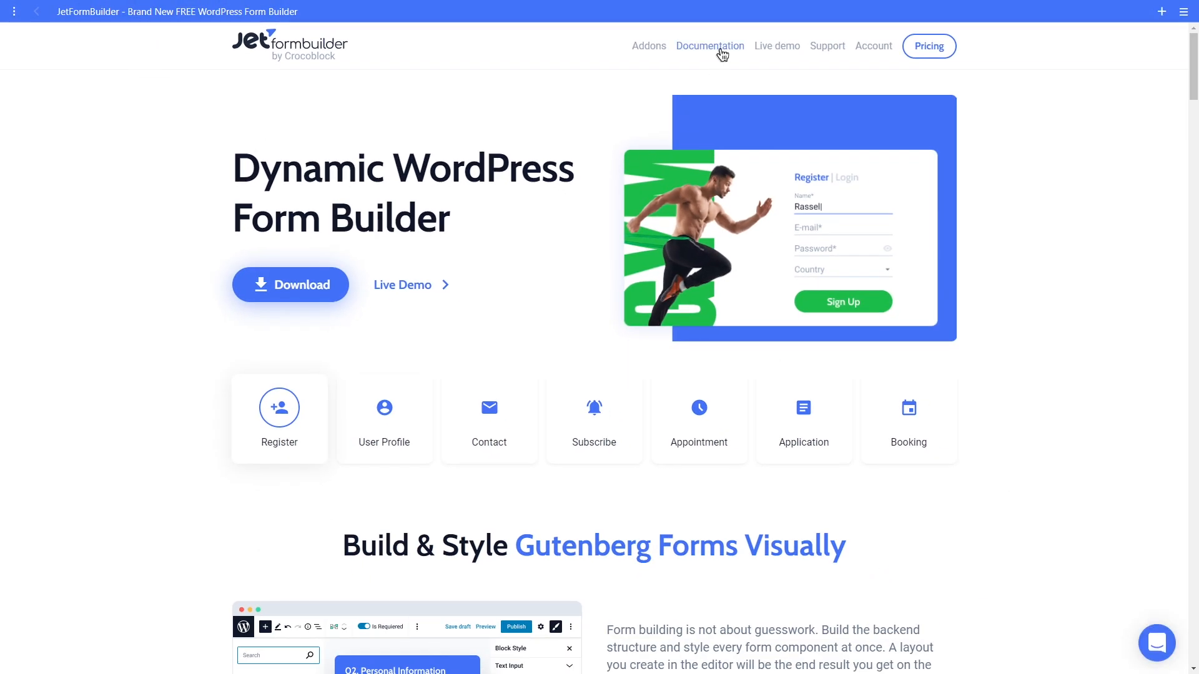
left_click(721, 52)
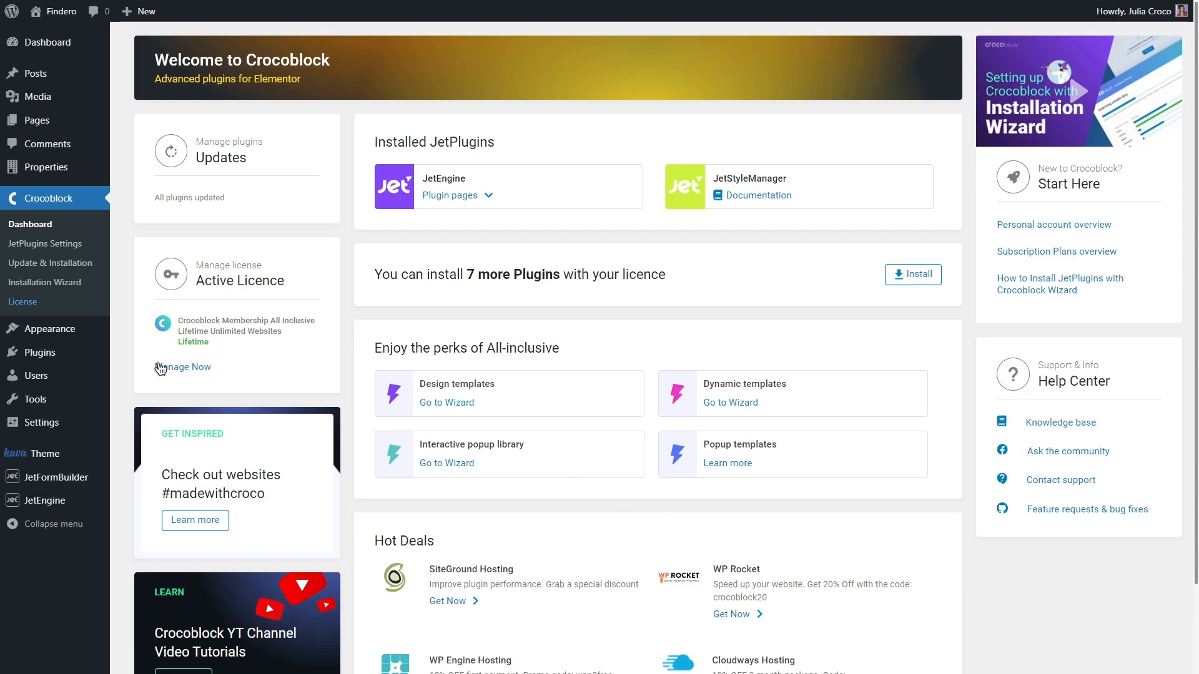
Step: Search the plugin directory for 'JetForm', then start a new JetFormBuilder form
mouse_move(72, 353)
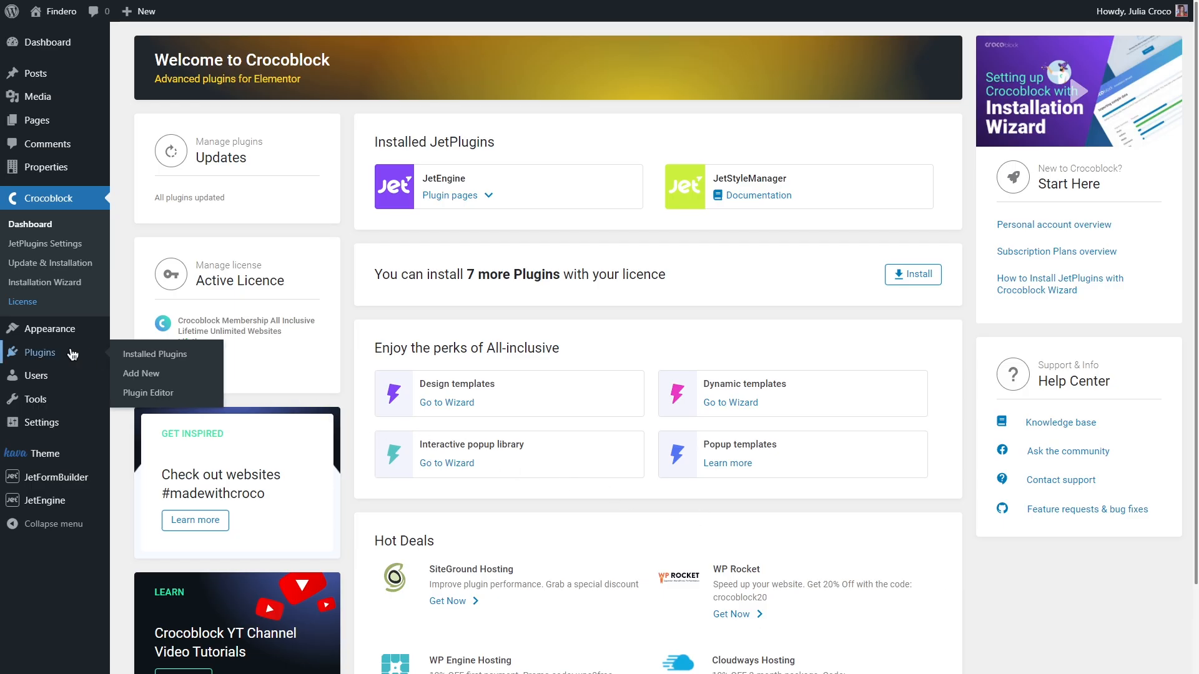
left_click(174, 375)
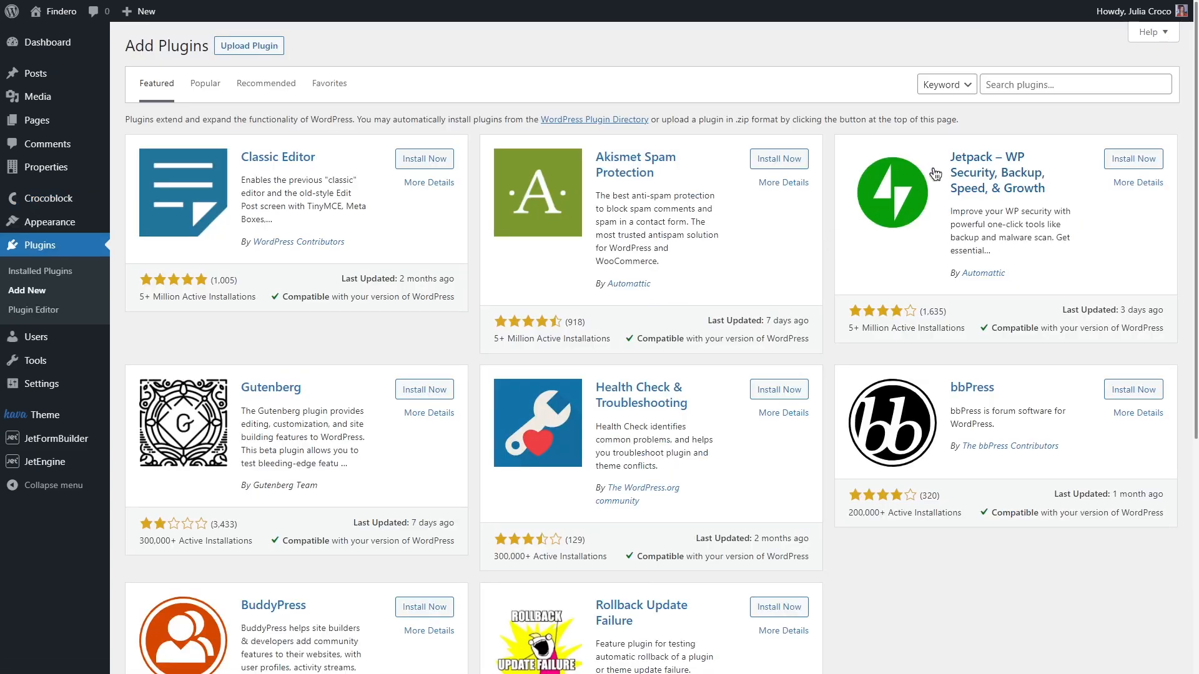
left_click(999, 84)
type("JetForm")
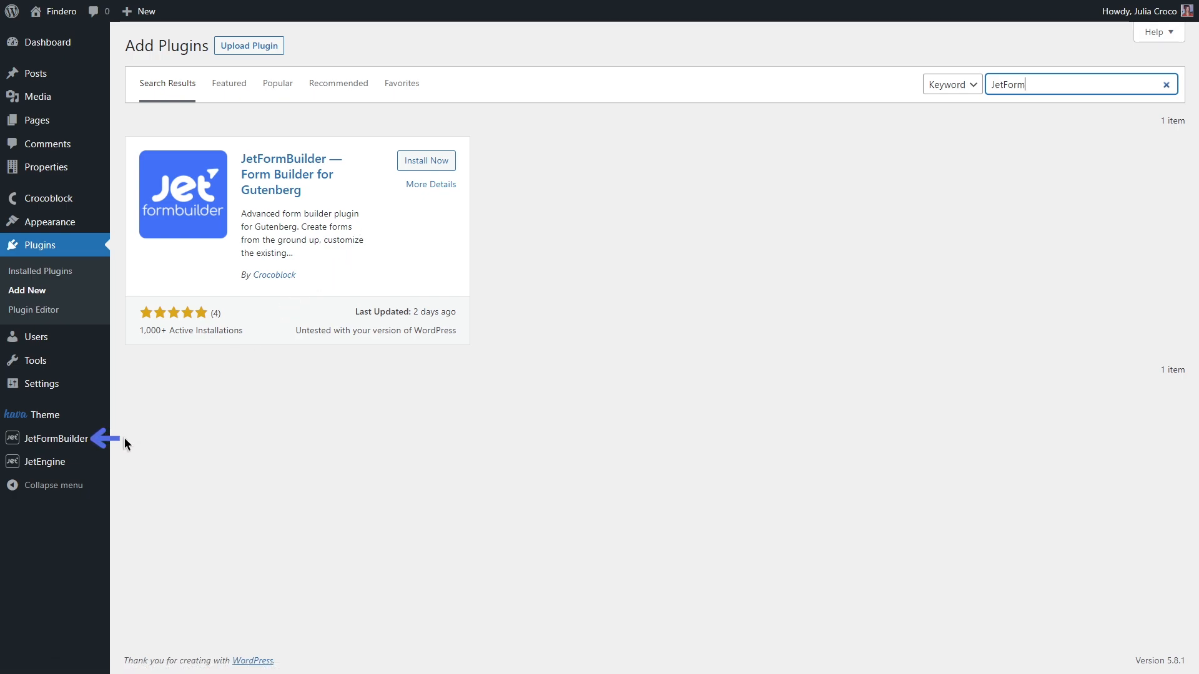
mouse_move(88, 439)
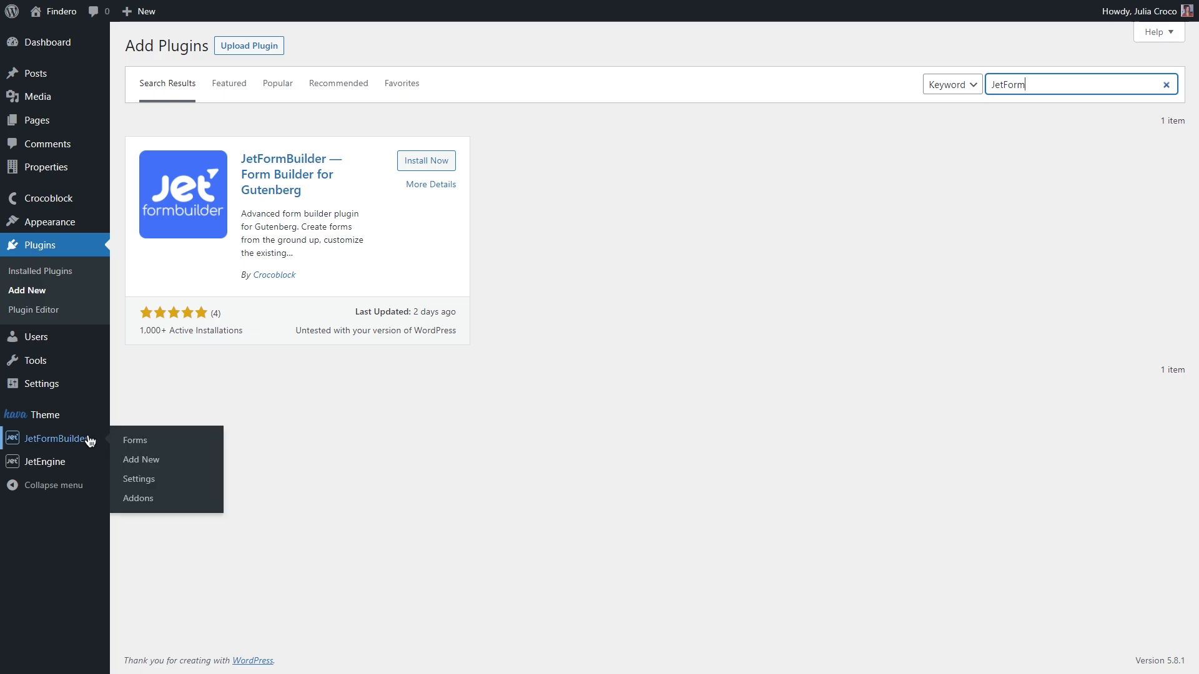
left_click(165, 462)
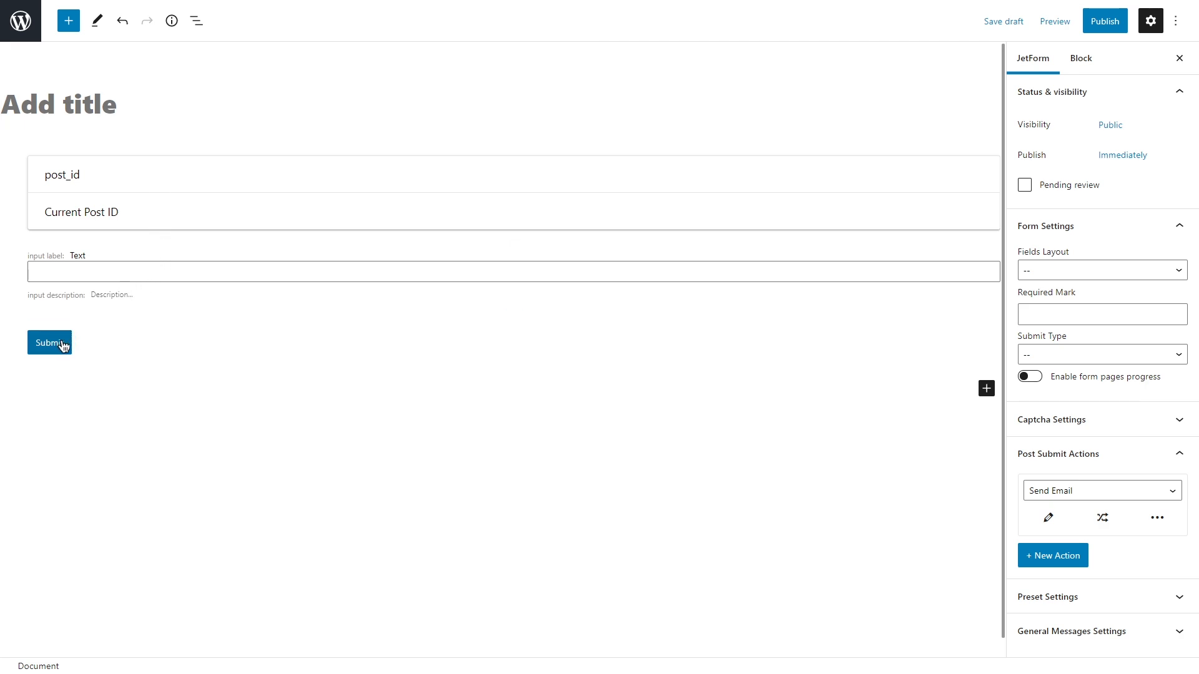
Step: Remove the default Submit, Text Field and hidden post_id blocks from the form
left_click(80, 342)
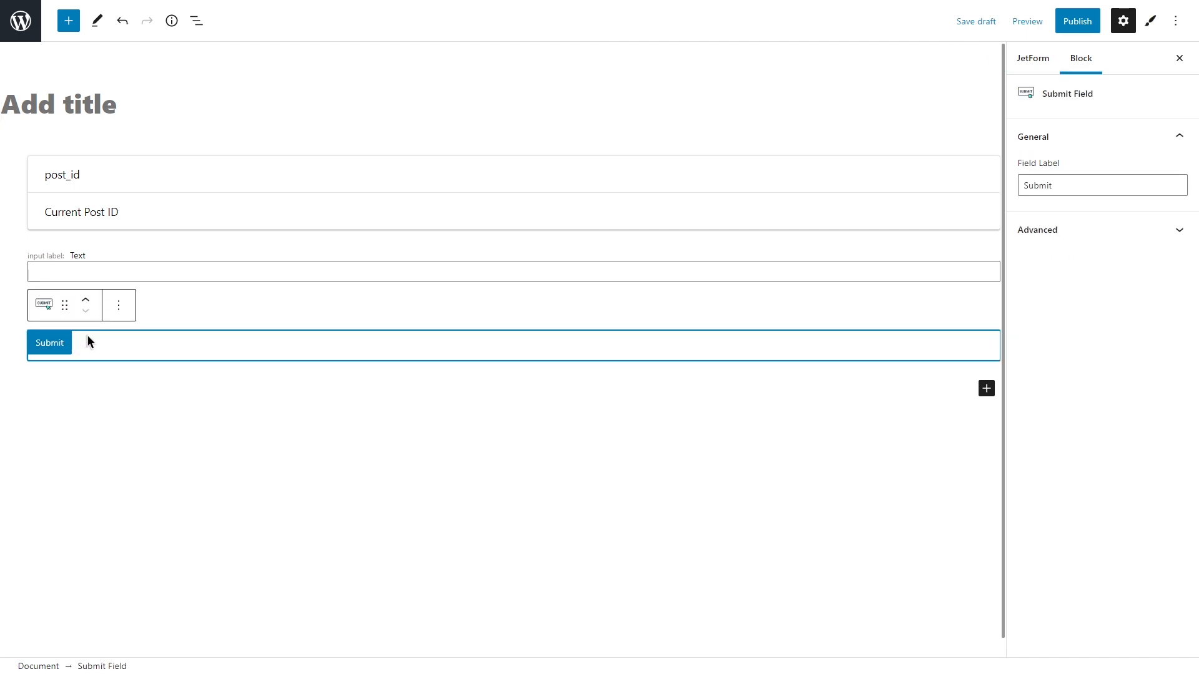
left_click(118, 308)
left_click(132, 558)
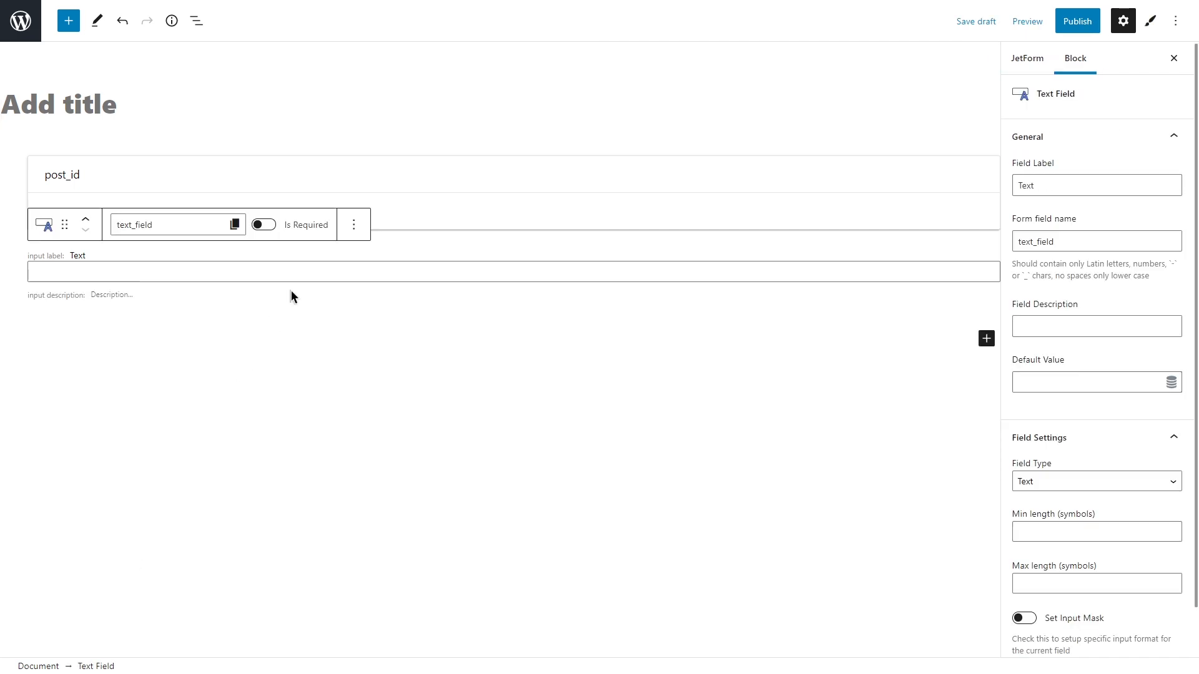
left_click(350, 223)
left_click(371, 499)
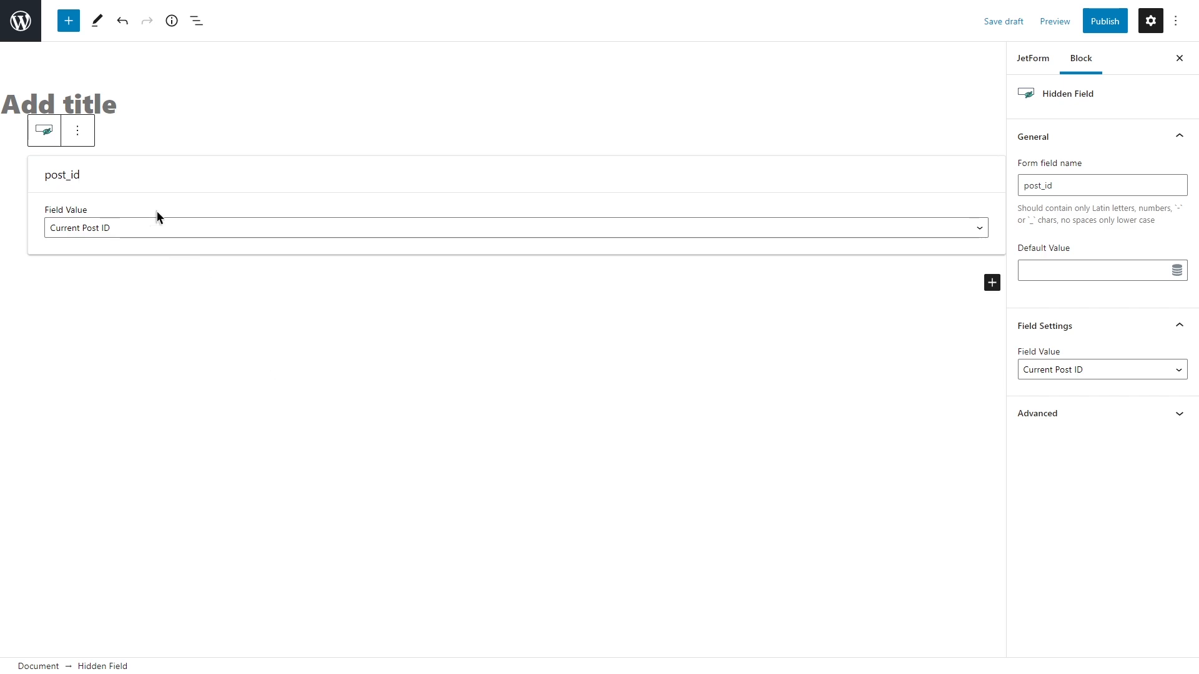
left_click(78, 133)
left_click(148, 410)
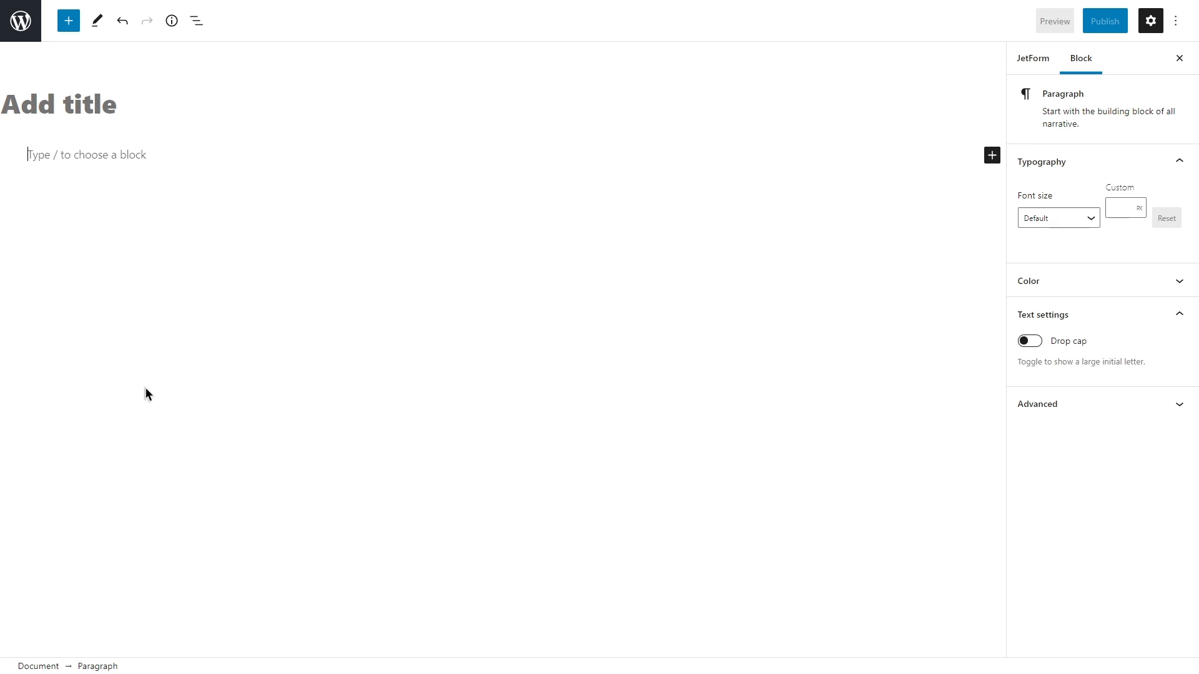
Step: Title the form 'Contact Us Form'
left_click(109, 104)
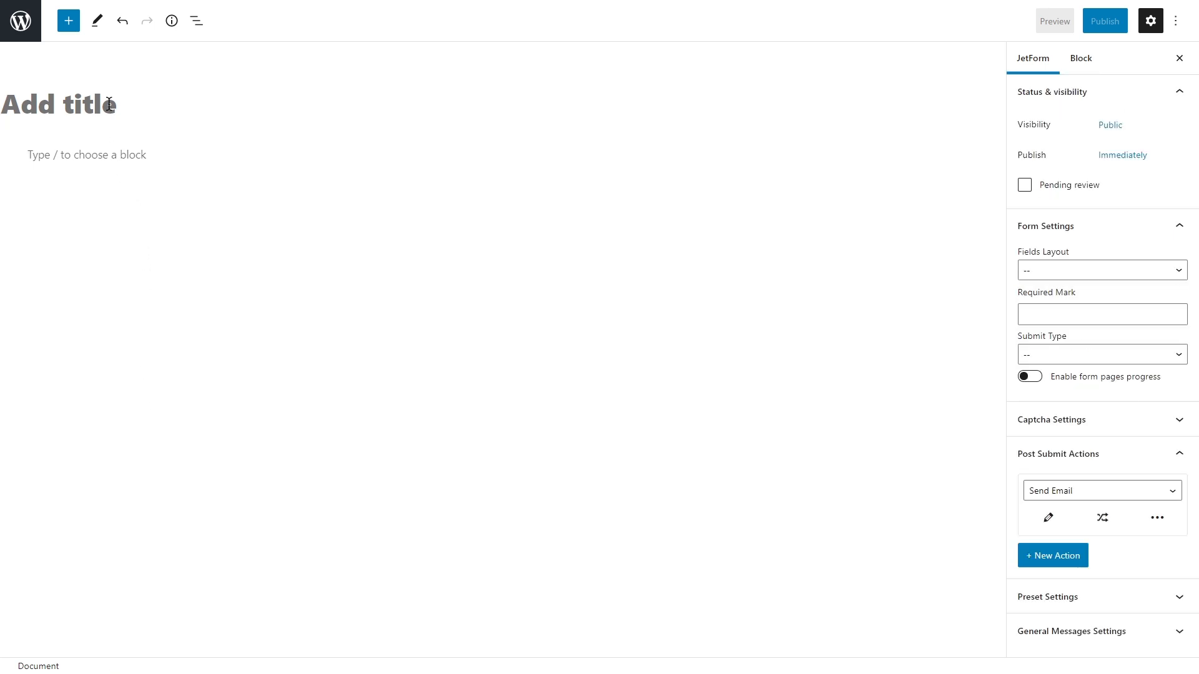
type("Conta")
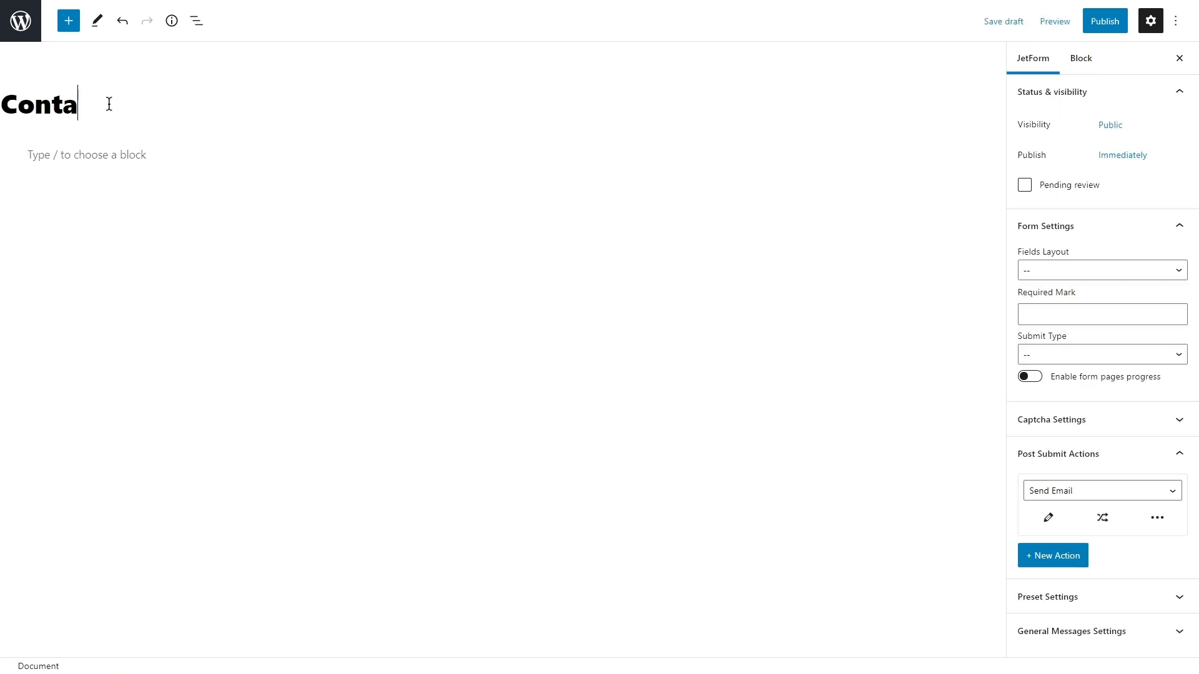
type("ct Us Form")
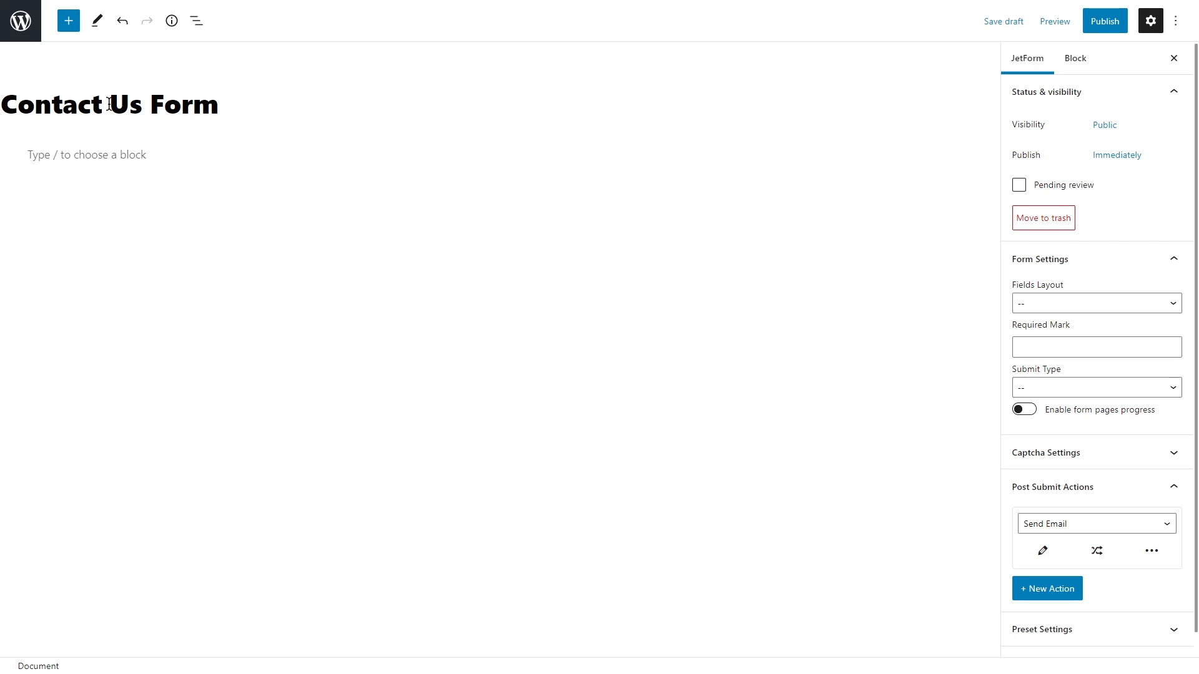
Step: Browse the JetForms category of the block inserter's pattern library
left_click(71, 23)
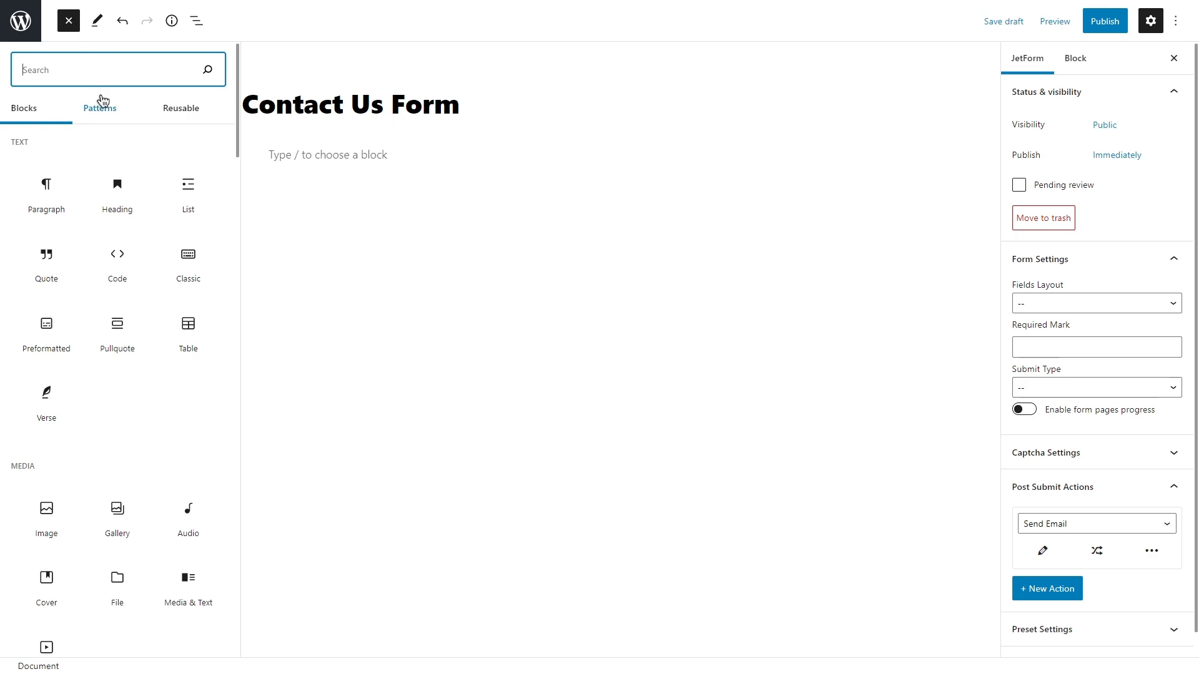
left_click(107, 116)
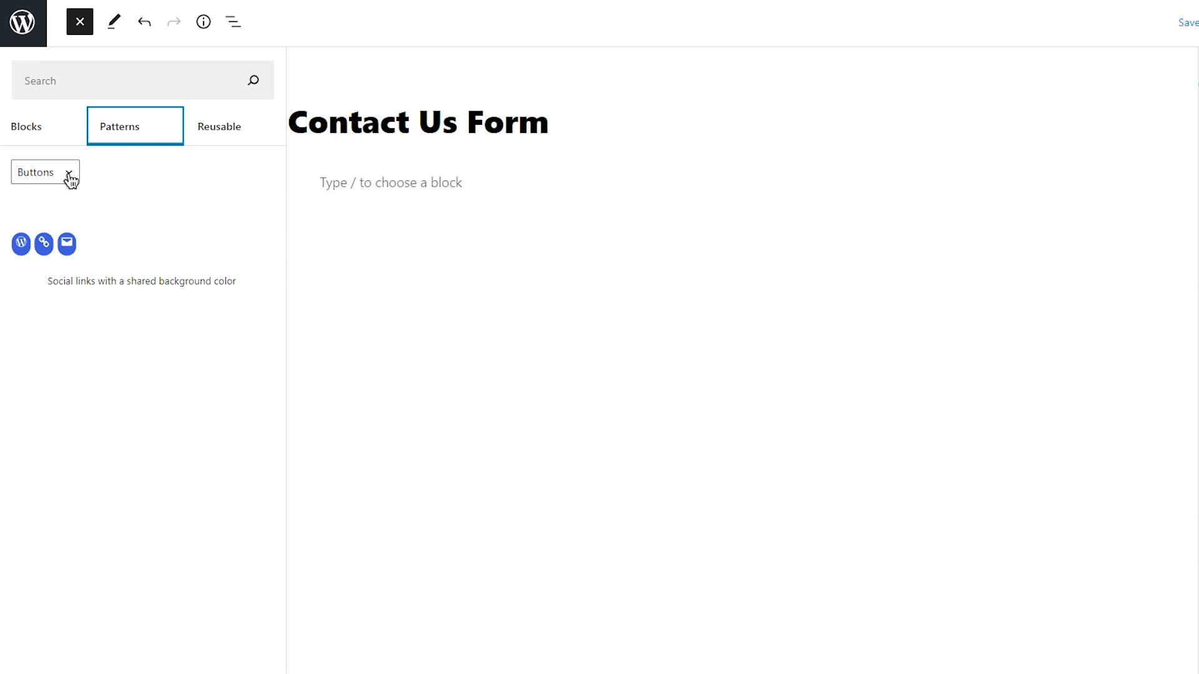
left_click(69, 176)
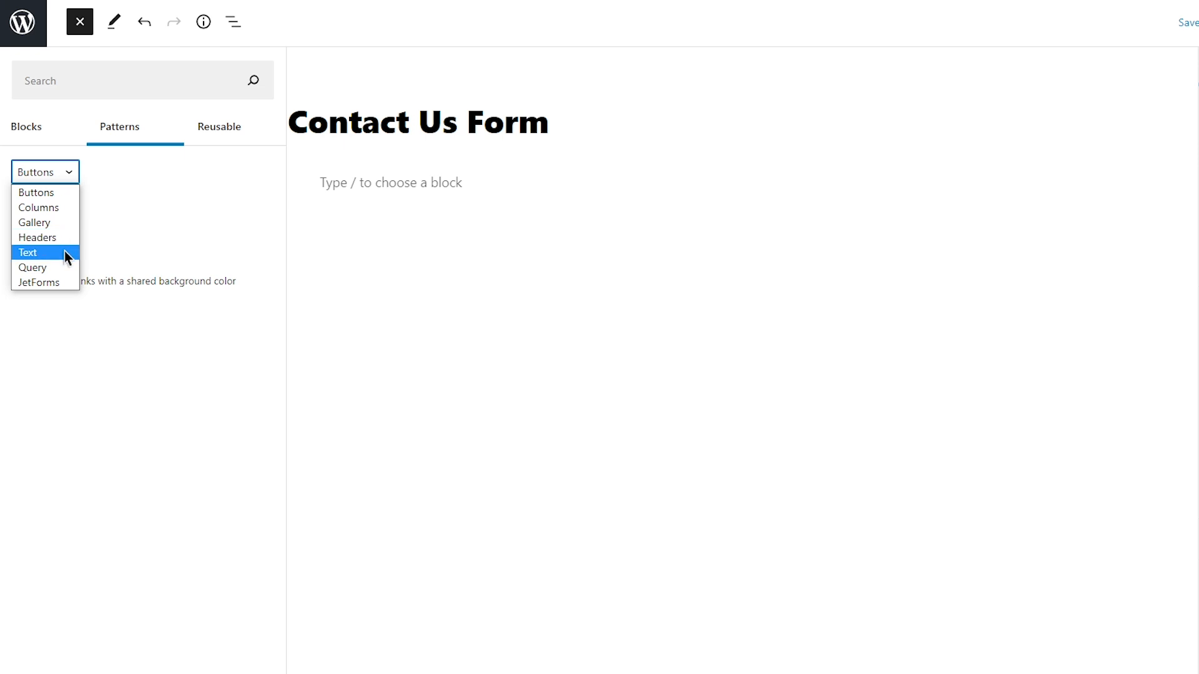
left_click(65, 282)
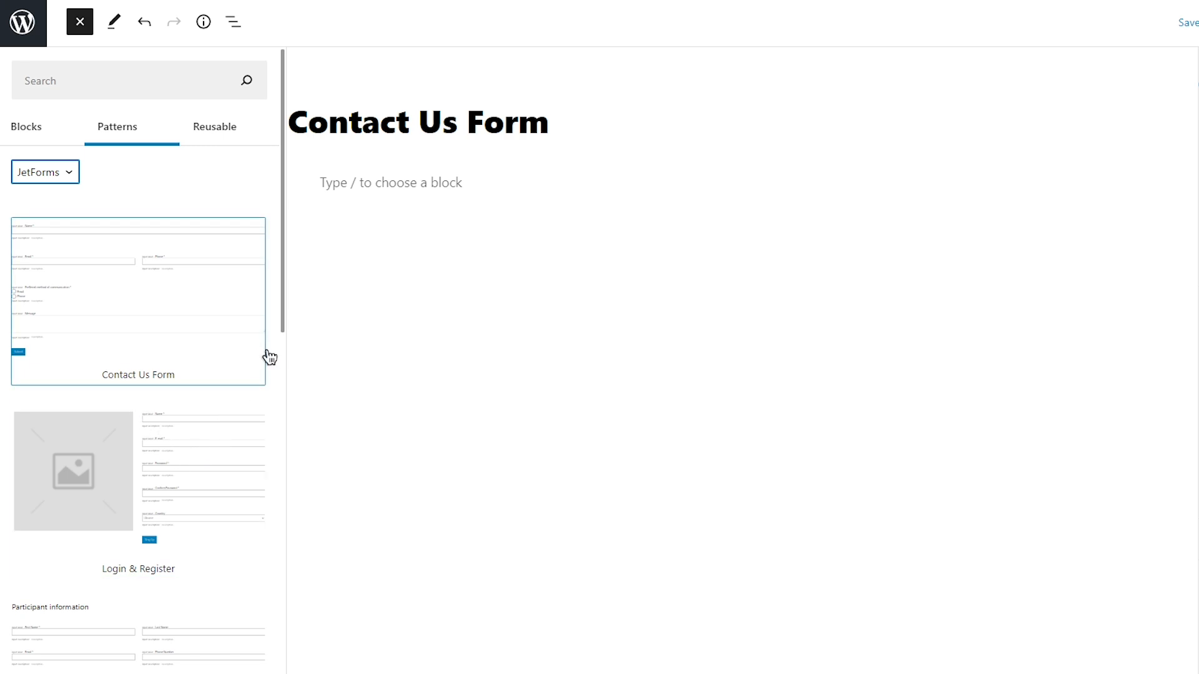
left_click_drag(282, 316, 282, 604)
left_click_drag(283, 507, 282, 632)
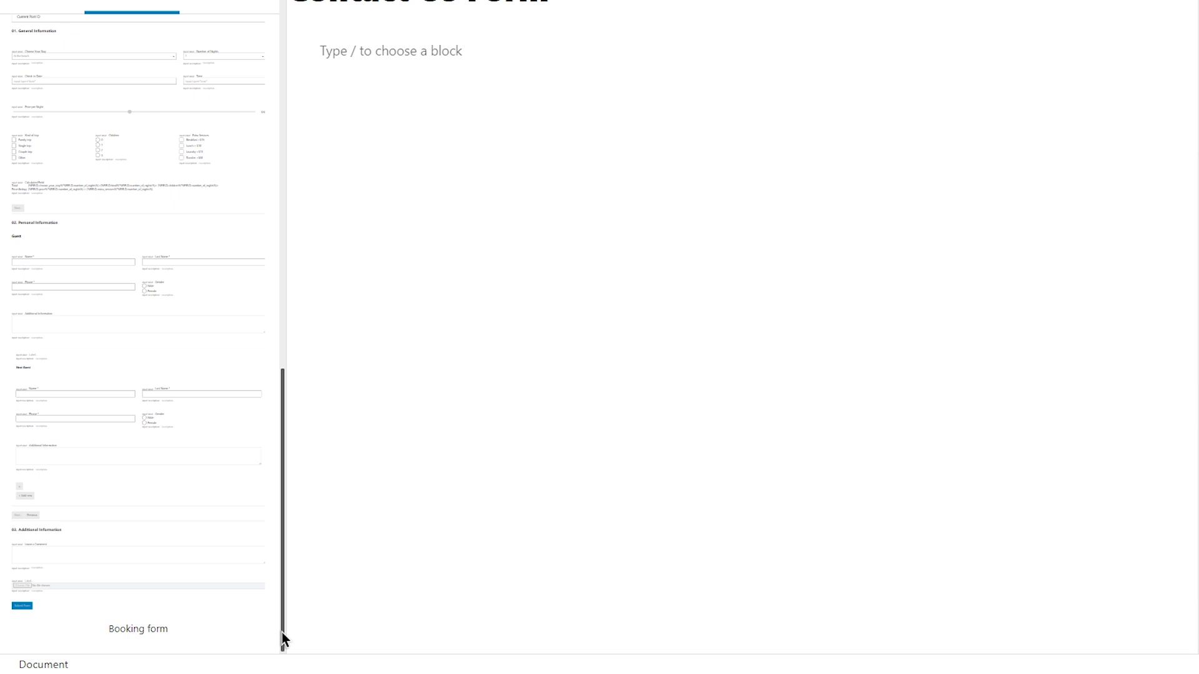
left_click_drag(283, 637, 237, 260)
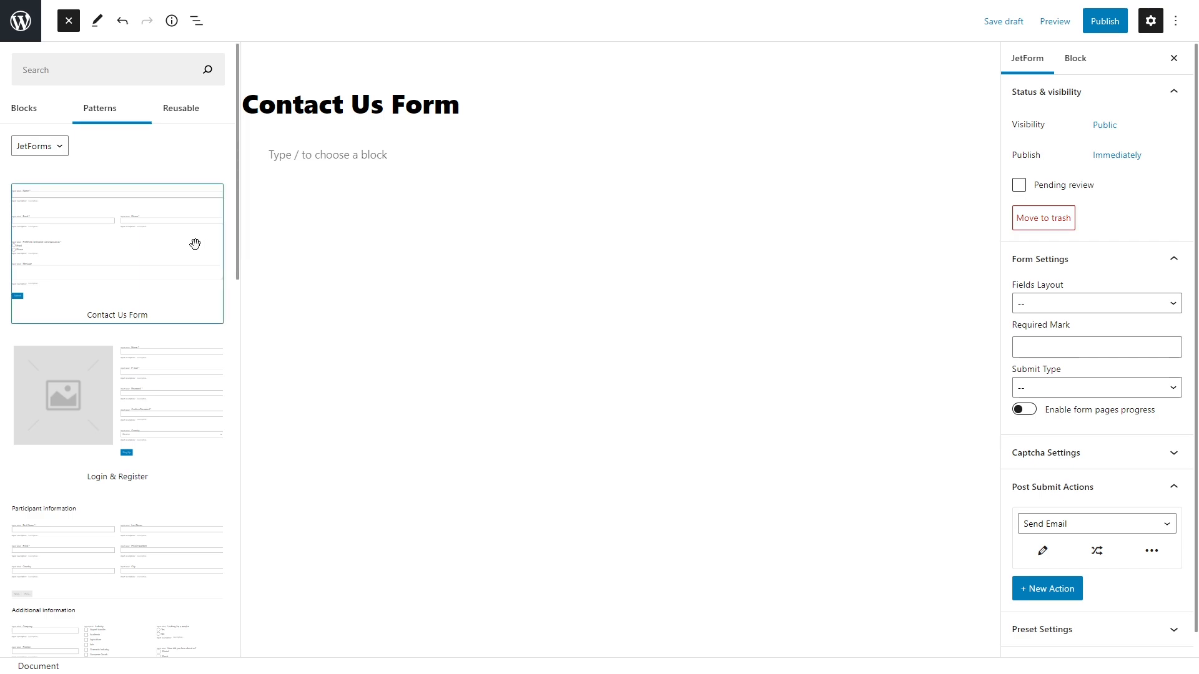
Step: Insert the Contact Us Form pattern and close the block inserter
left_click(110, 247)
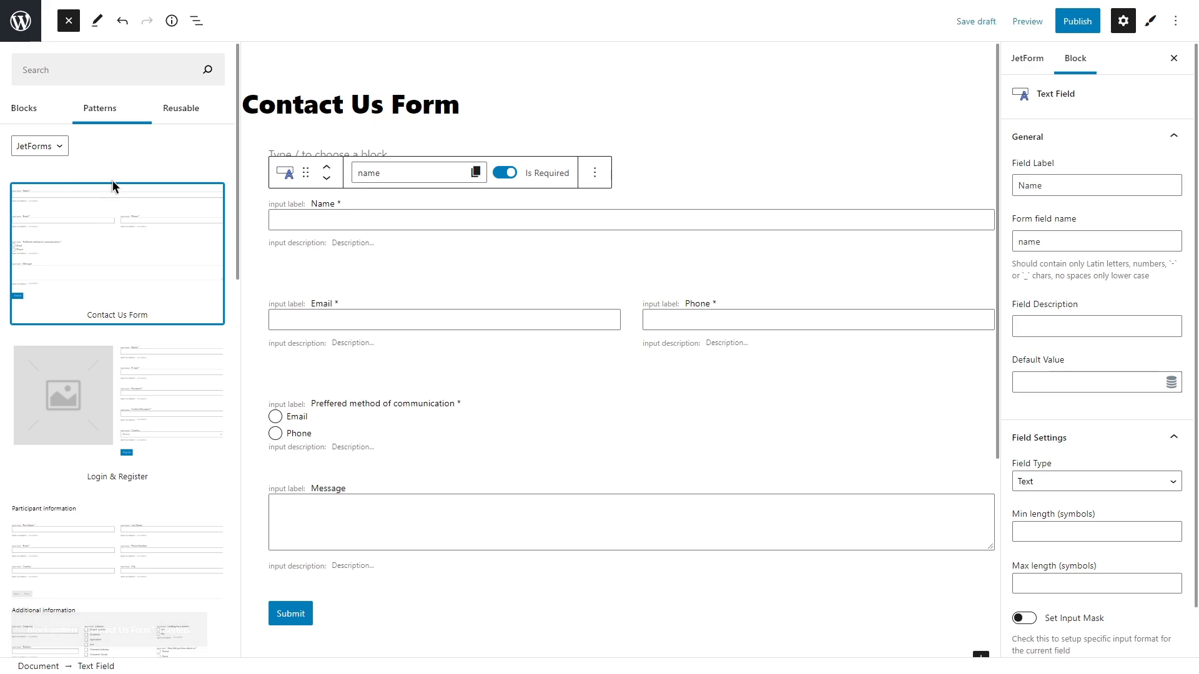
left_click(73, 27)
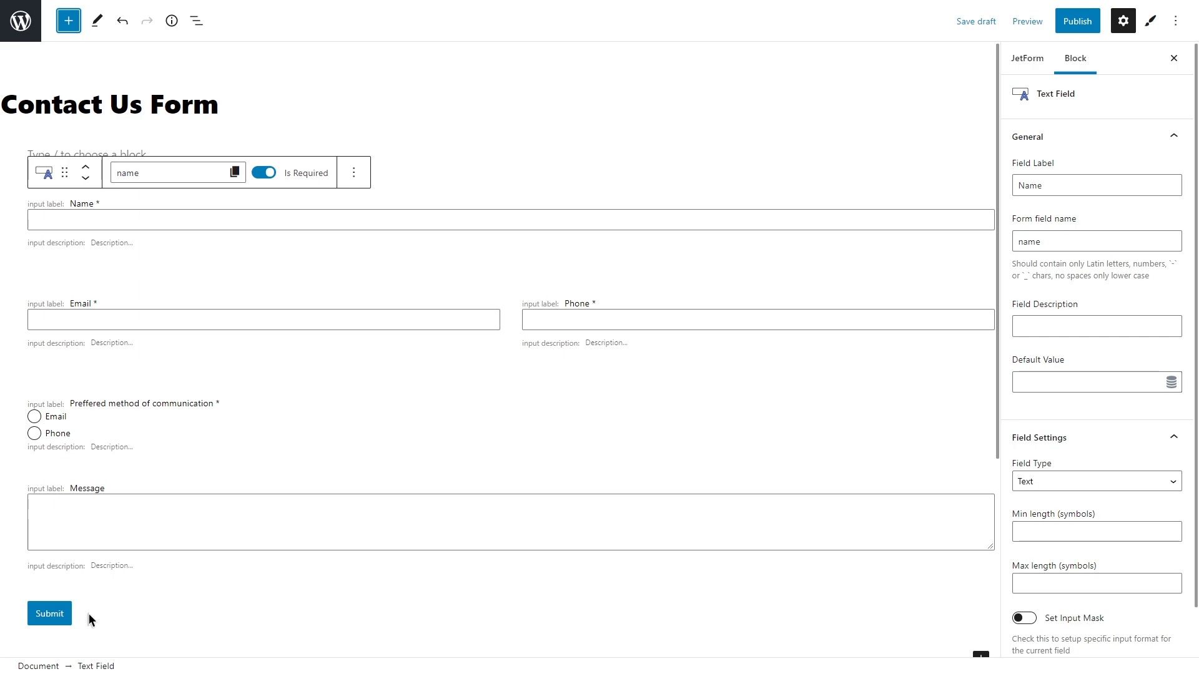
scroll(89, 613, "down", 5)
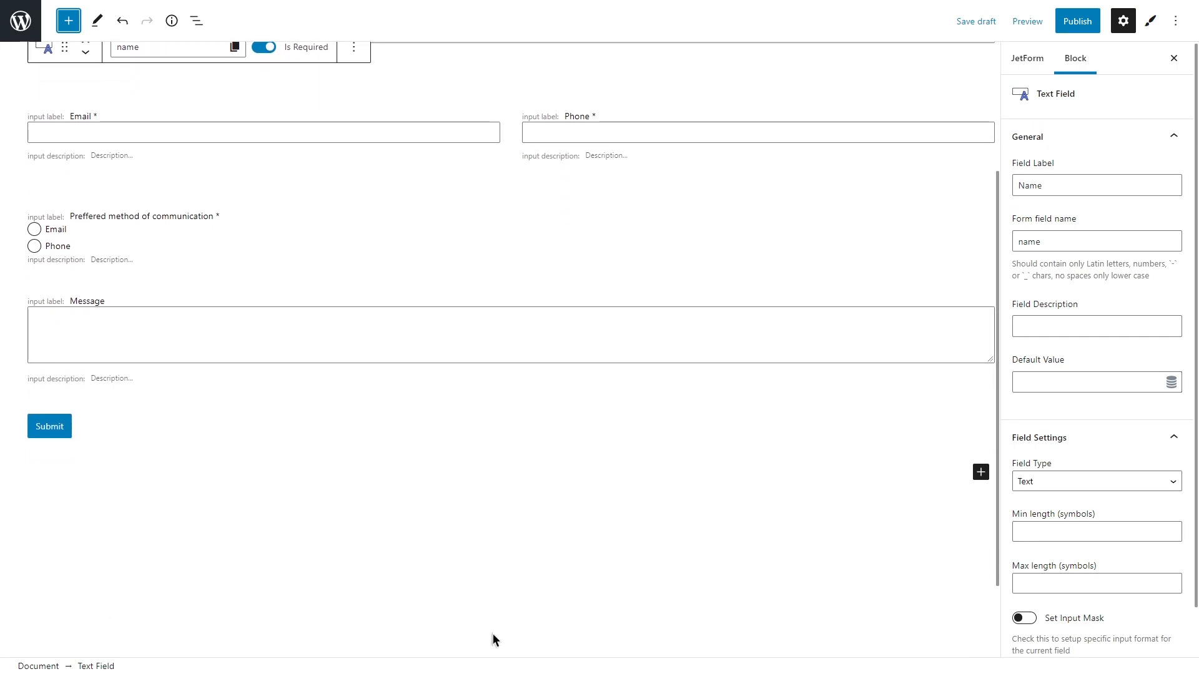
left_click(980, 473)
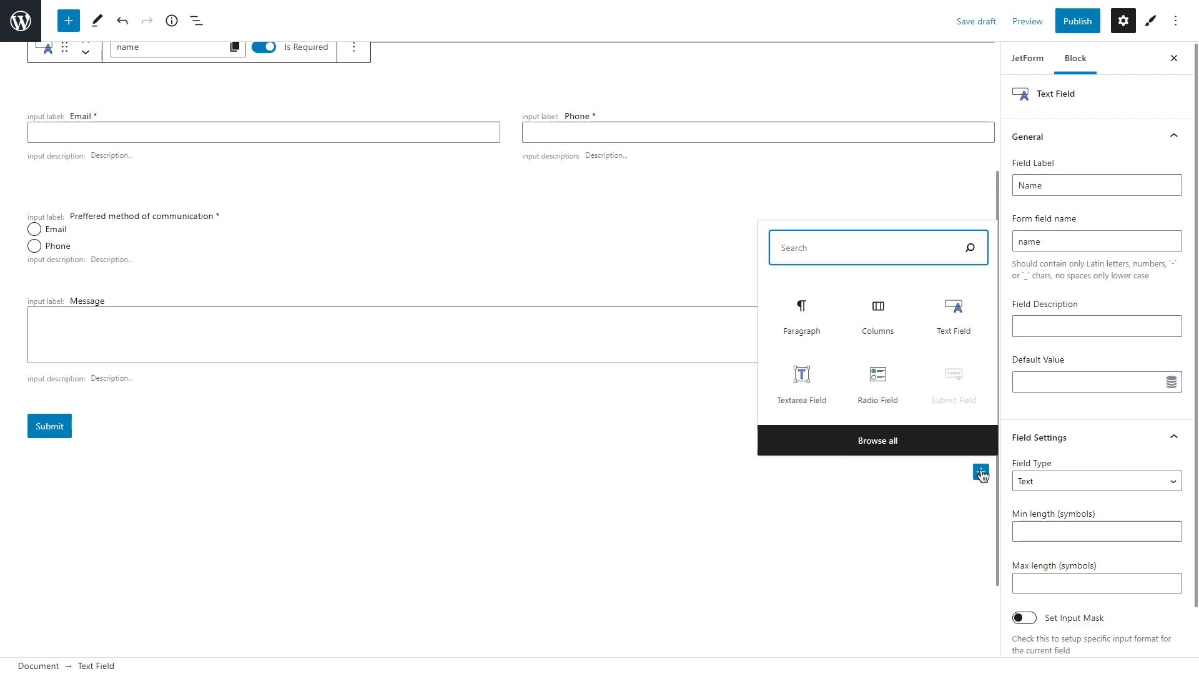
type("field")
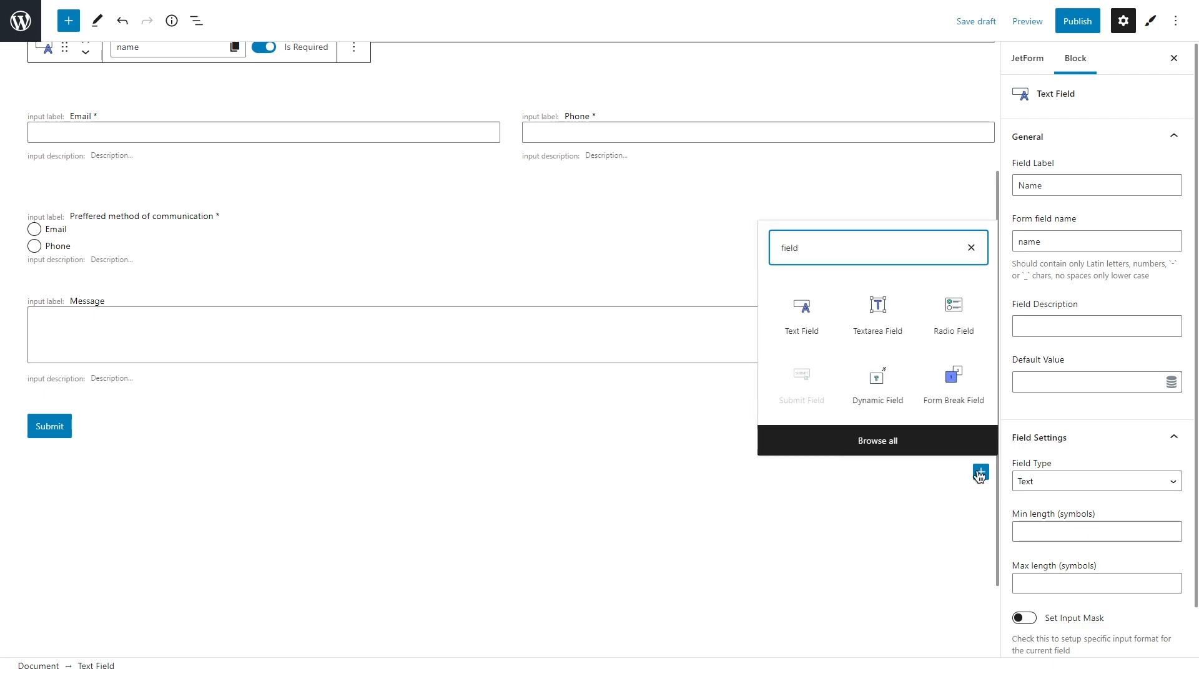
left_click(843, 511)
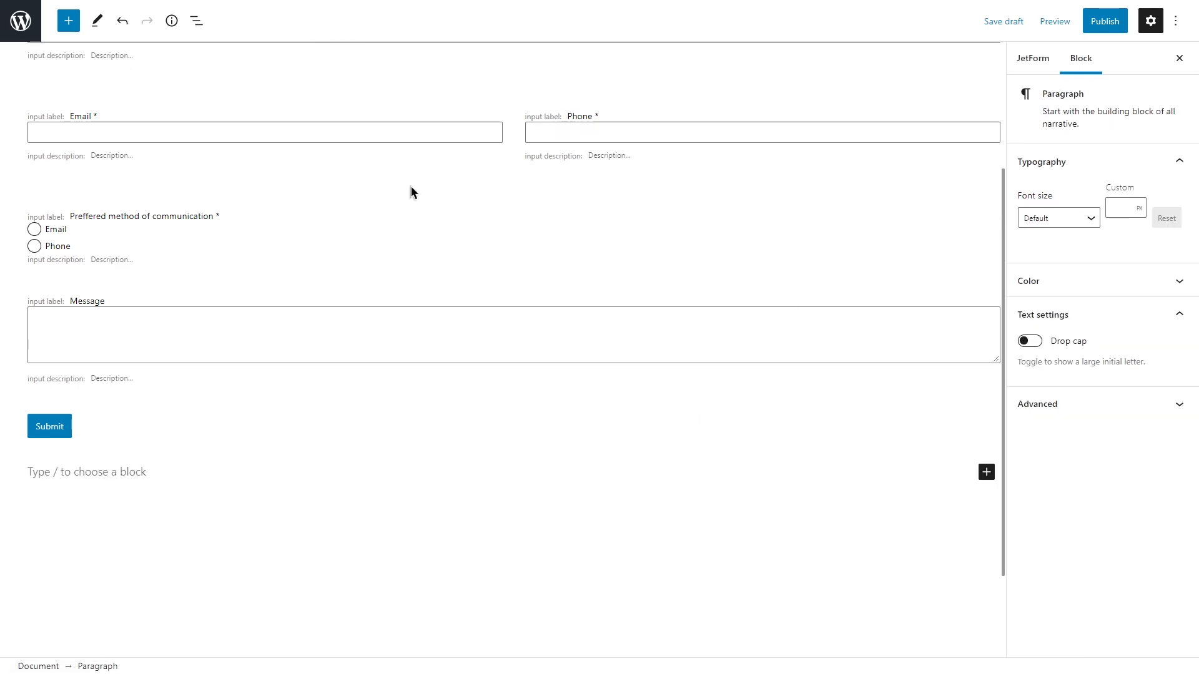
left_click(385, 151)
left_click(392, 67)
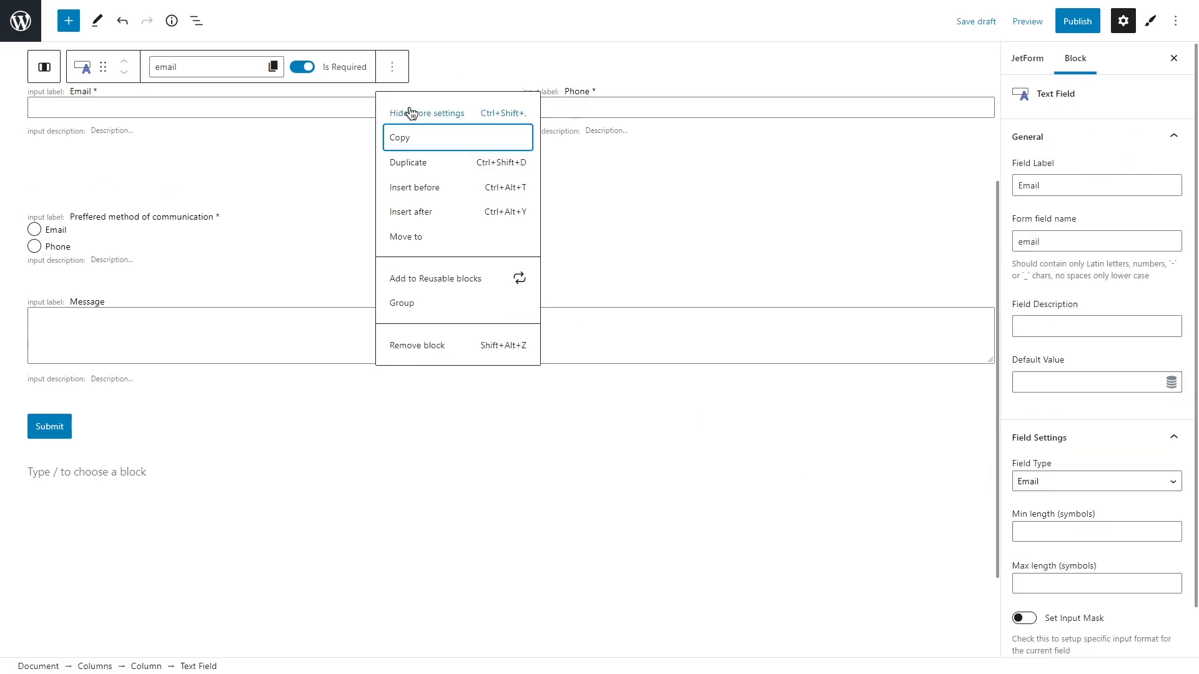
left_click(436, 159)
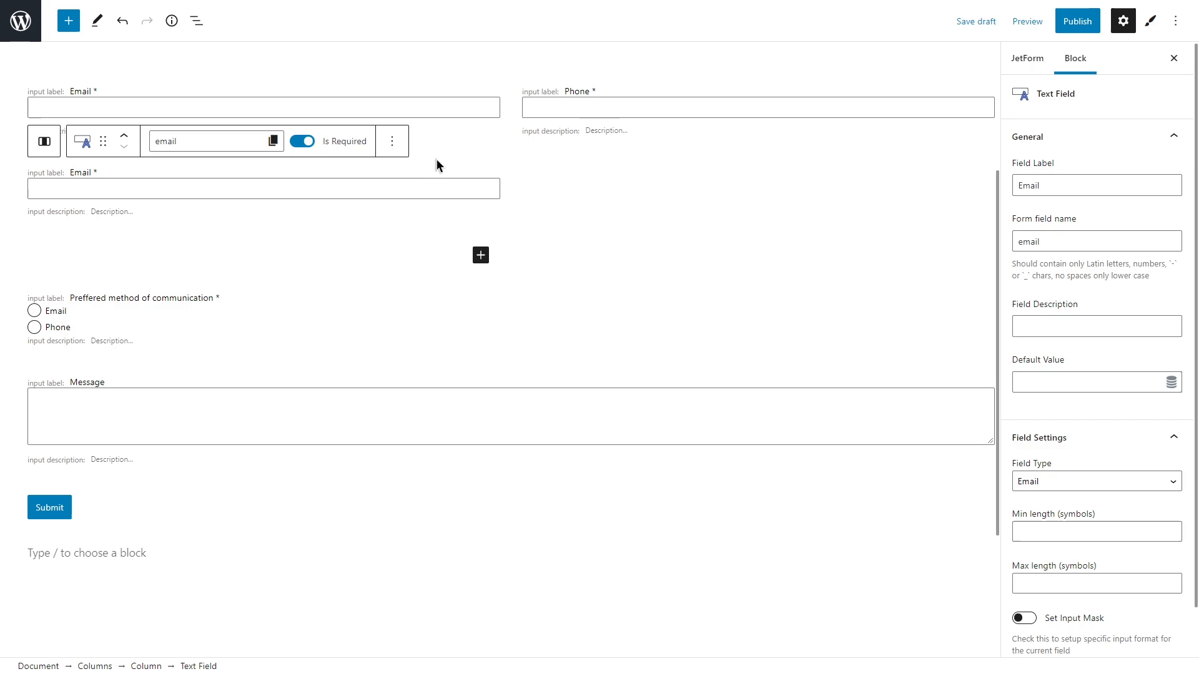
left_click(392, 141)
left_click(398, 419)
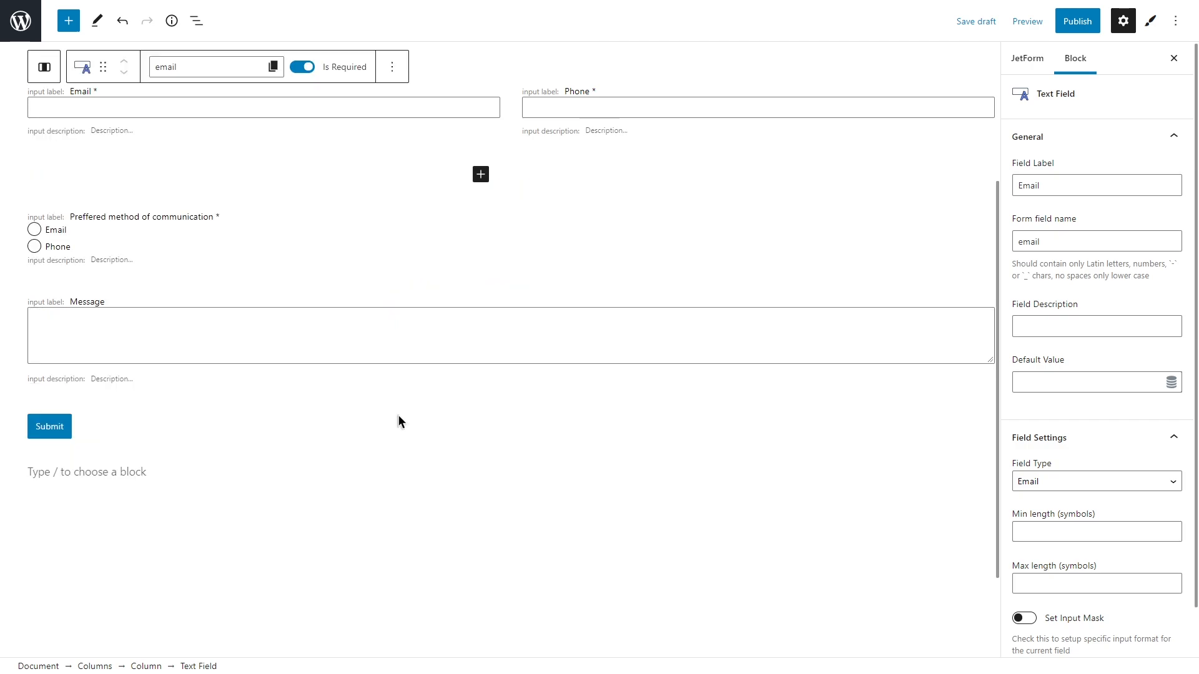
scroll(398, 420, "up", 2)
left_click(306, 209)
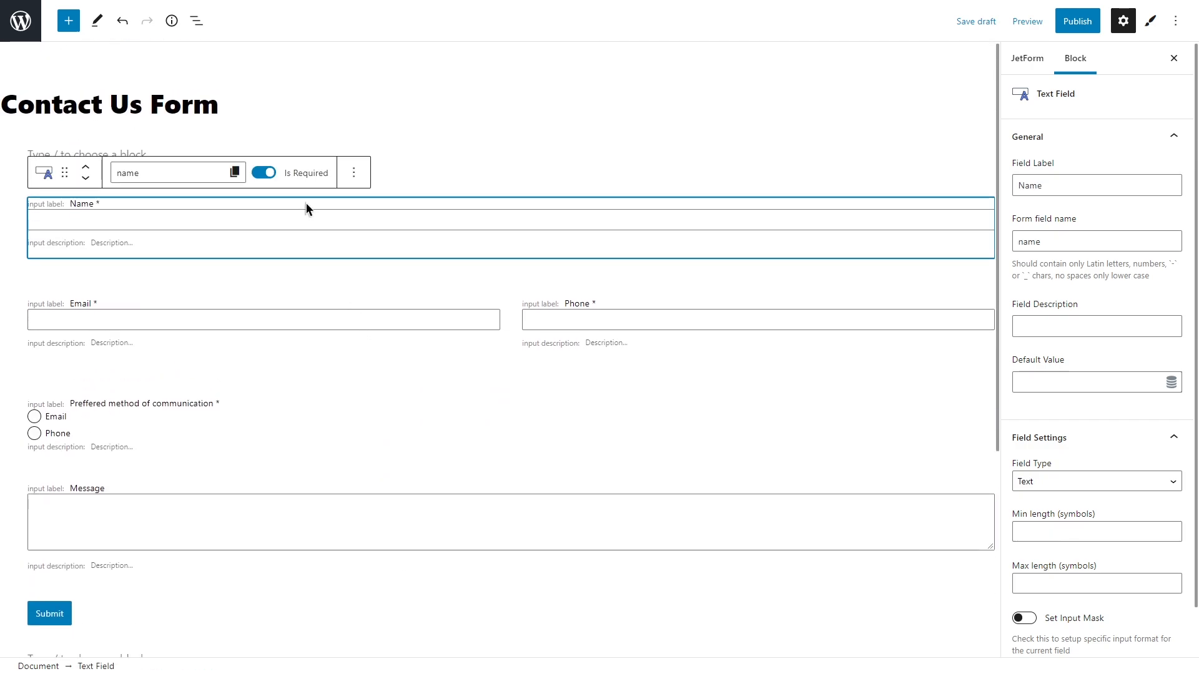
left_click(333, 300)
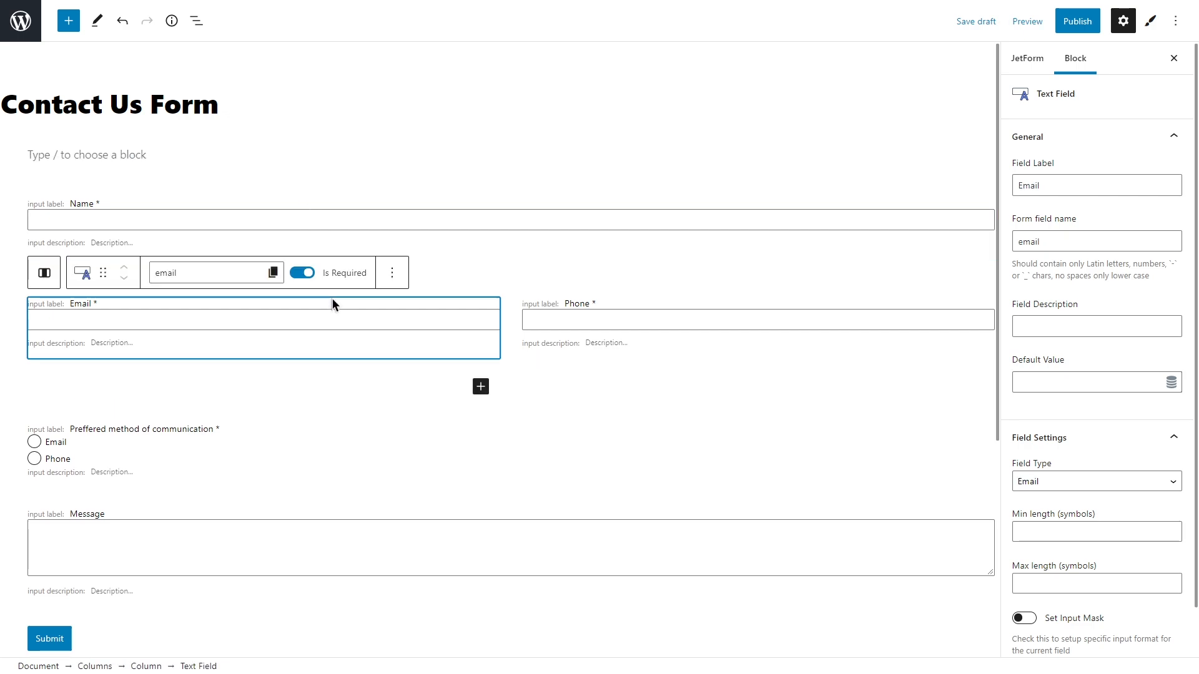
left_click(634, 306)
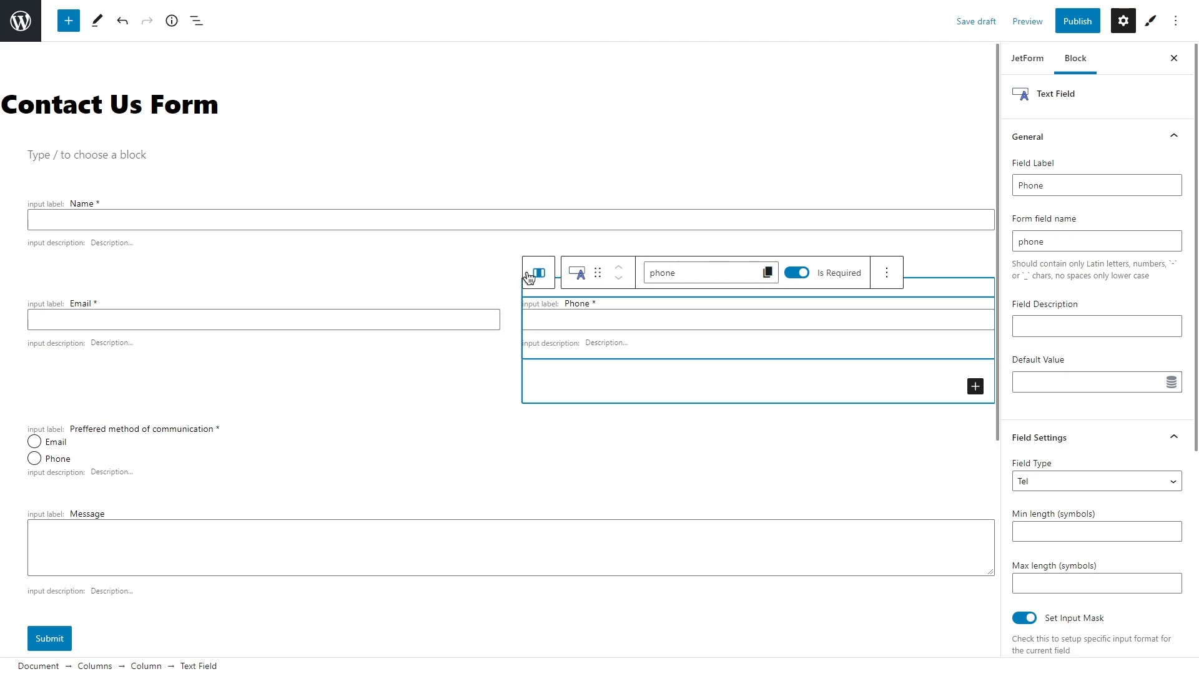
left_click(417, 241)
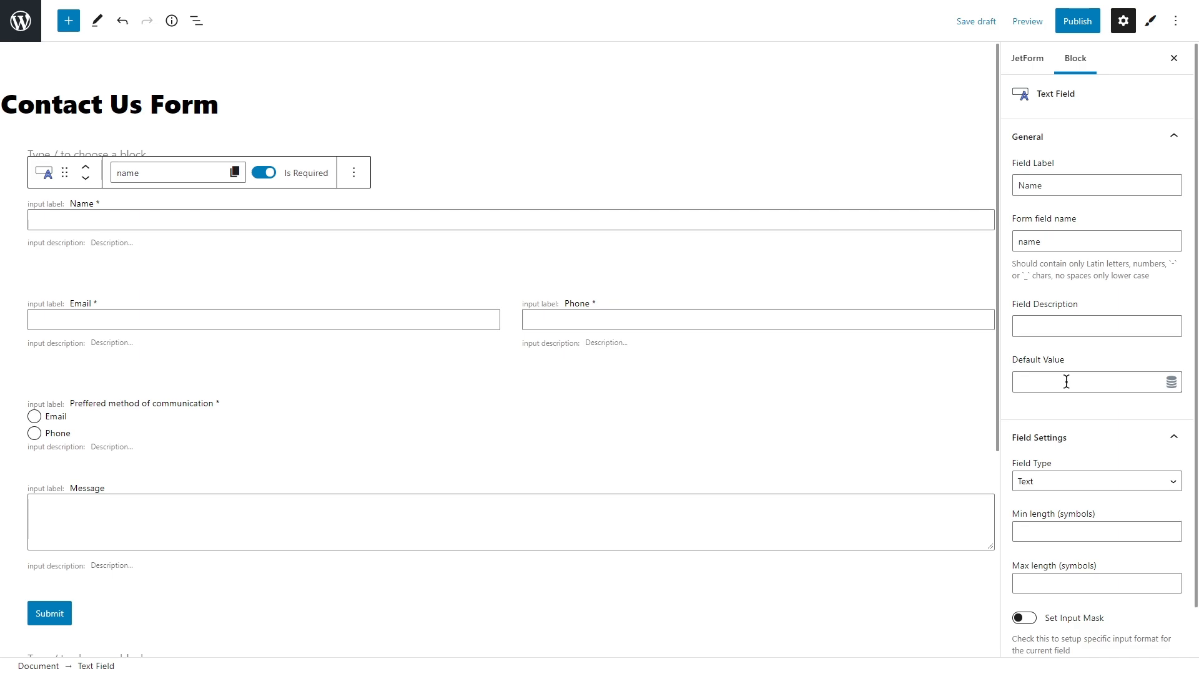
Step: Preset the Name field's default value to the current user's First Name
left_click(1172, 383)
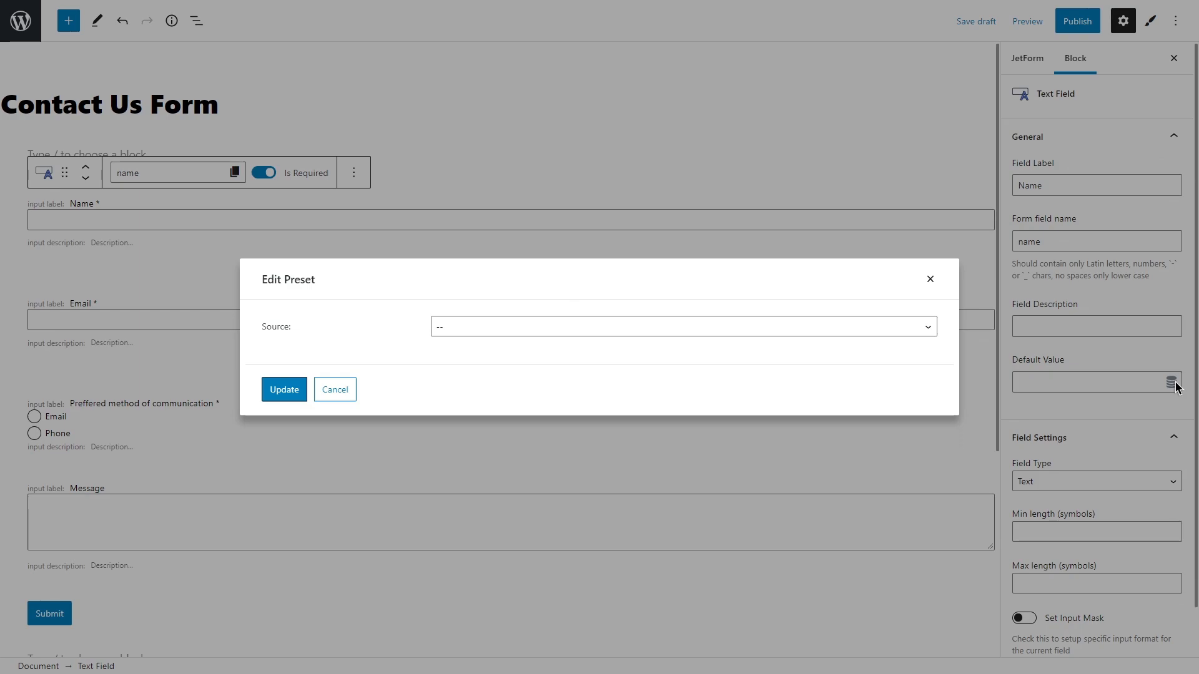
left_click(768, 327)
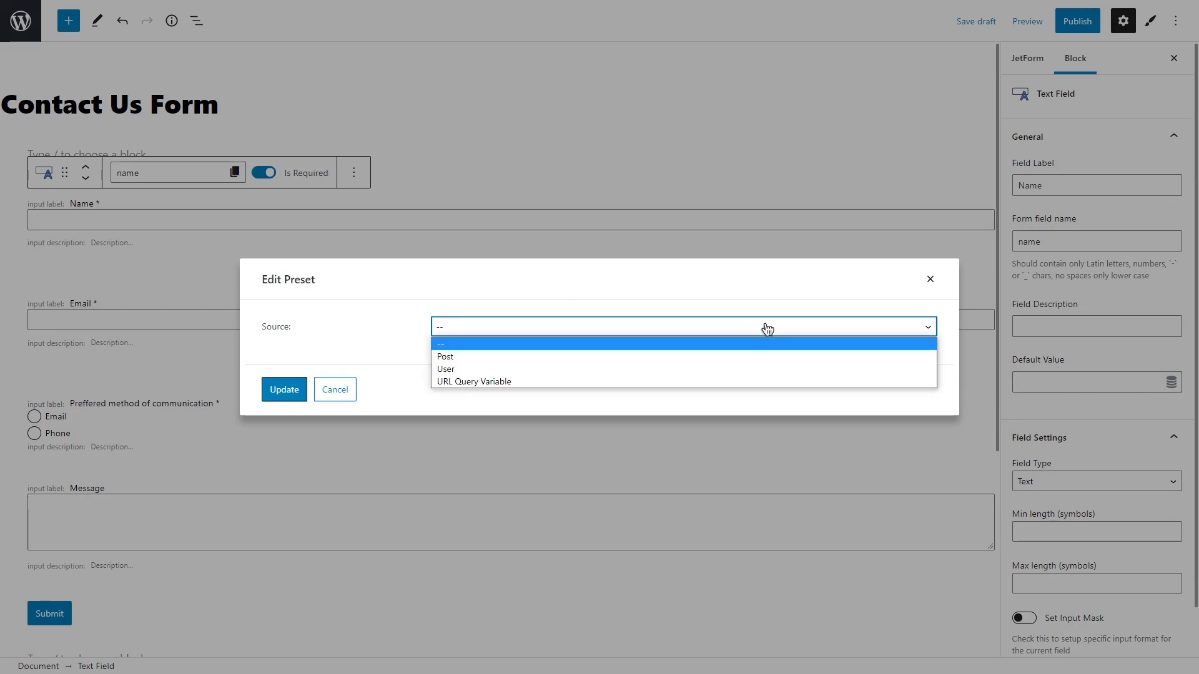
left_click(759, 369)
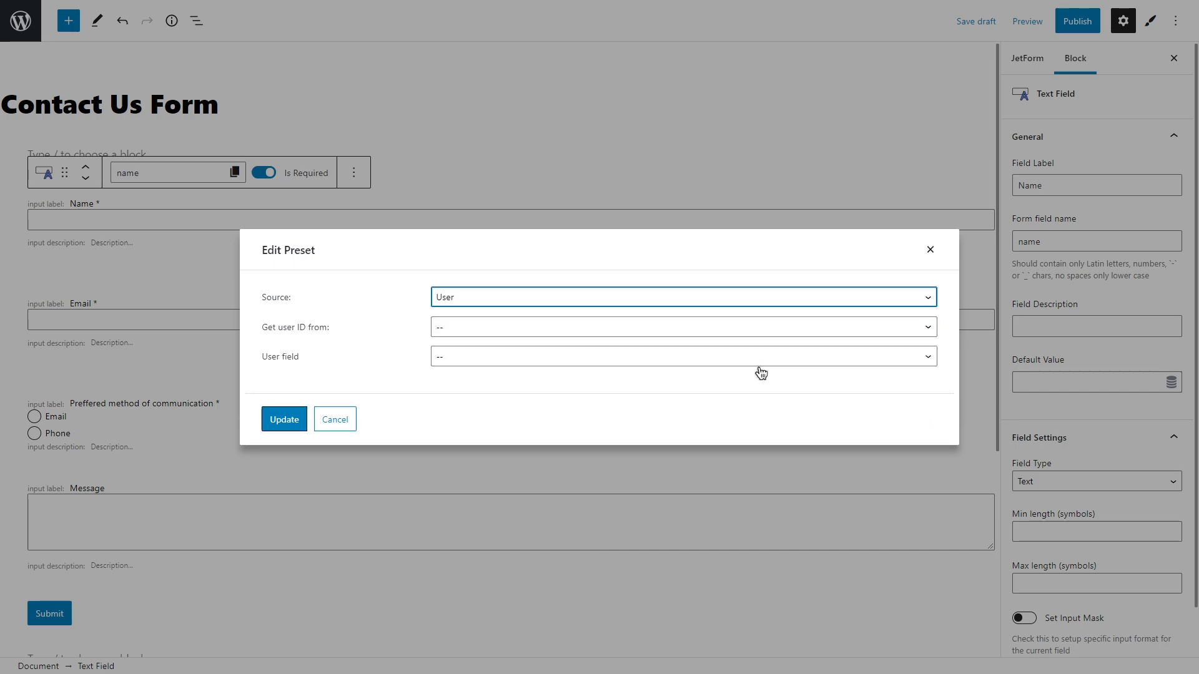
left_click(694, 327)
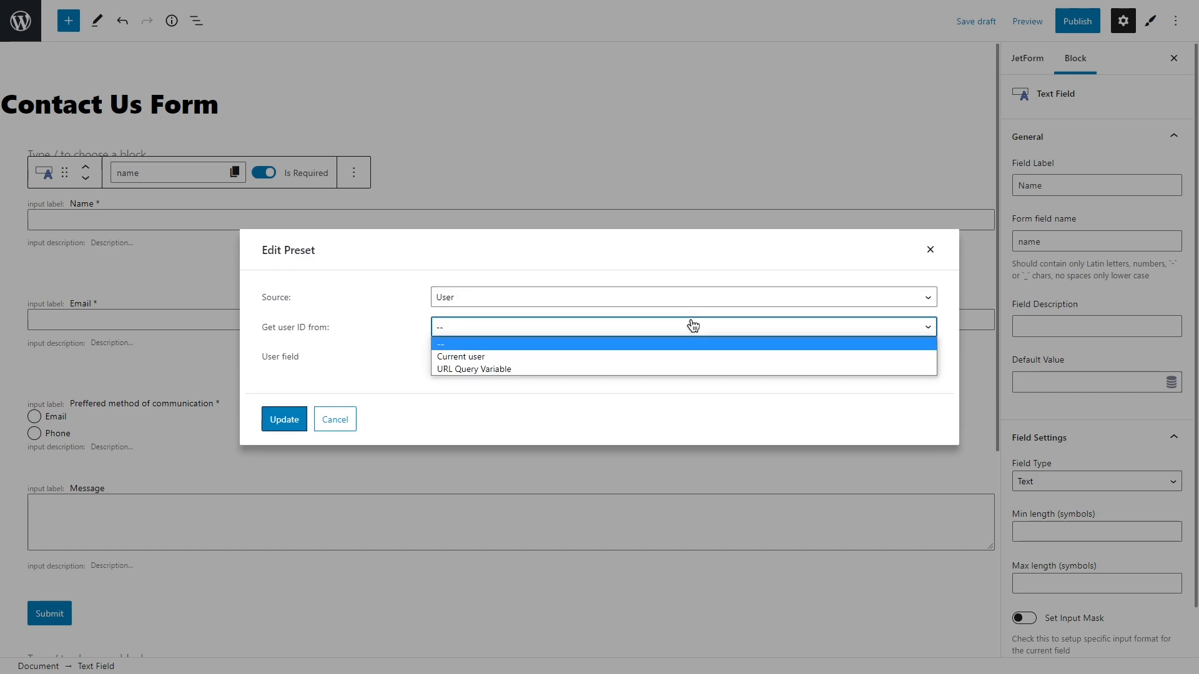
left_click(691, 356)
left_click(688, 358)
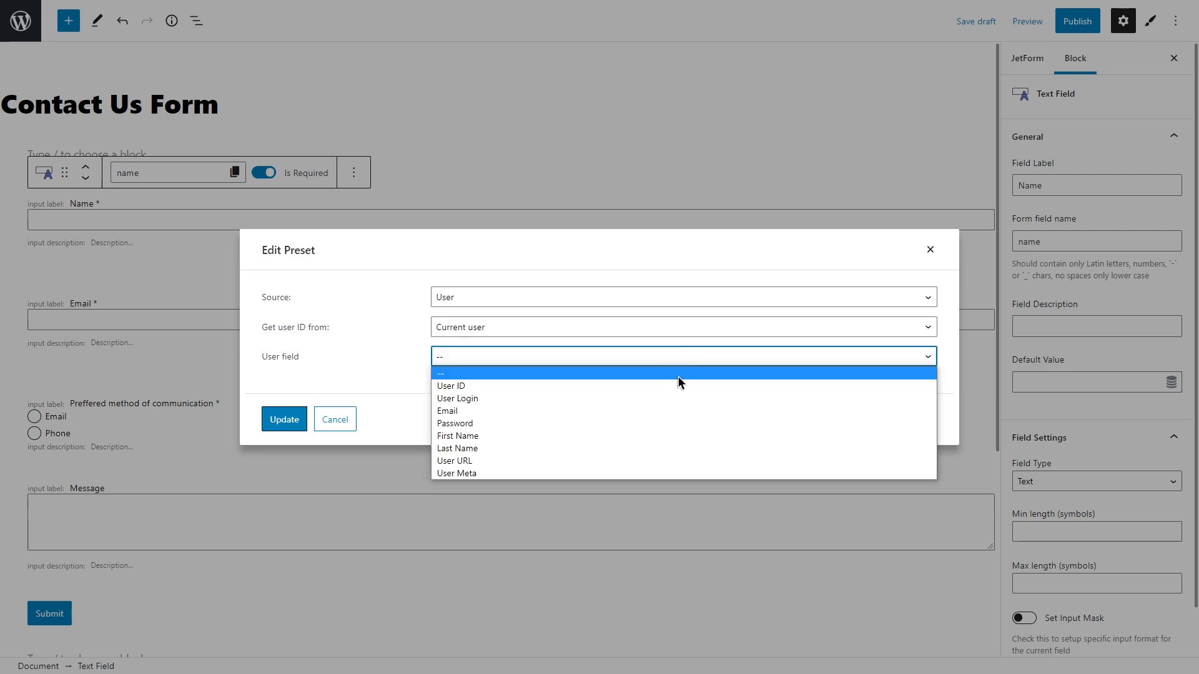
left_click(676, 436)
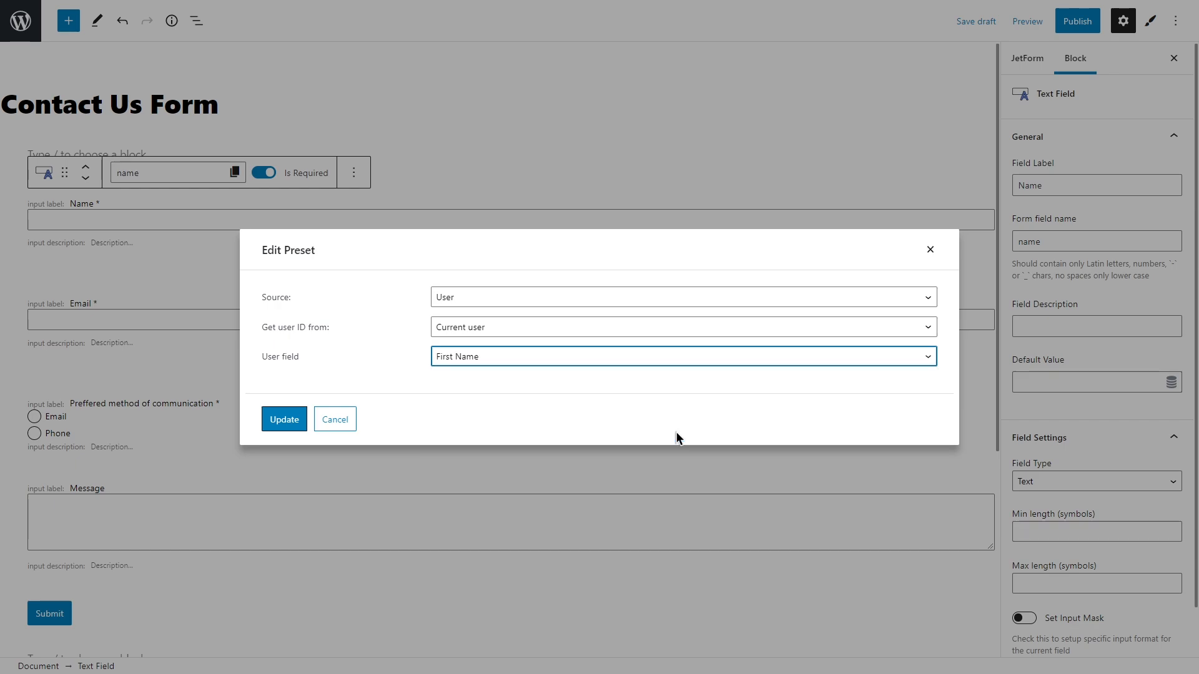
Step: Close the preset dialog and collapse General and Field Settings, keeping Name a Text field
left_click(930, 250)
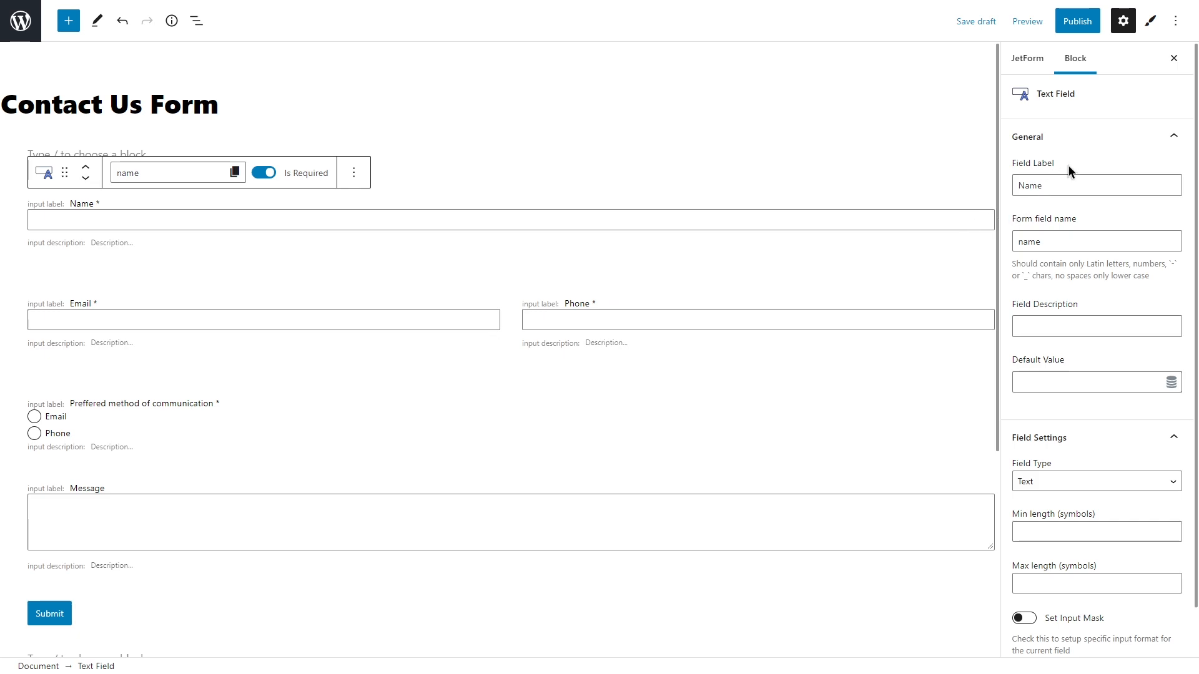
left_click(1173, 138)
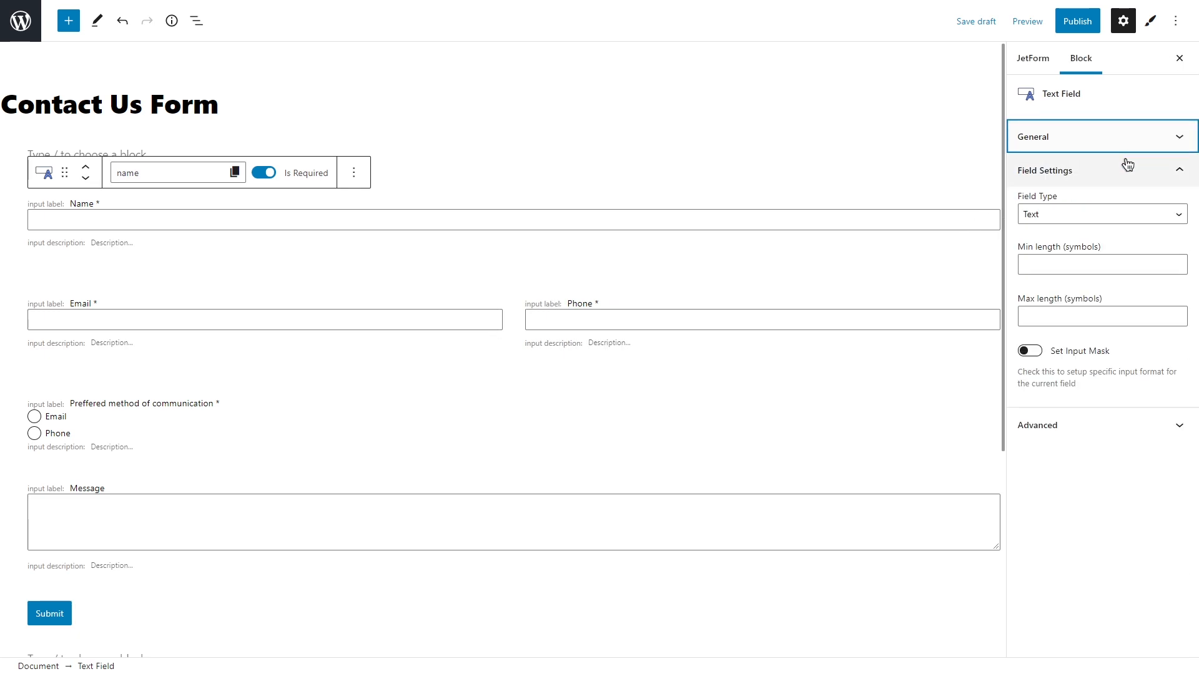
left_click(1100, 219)
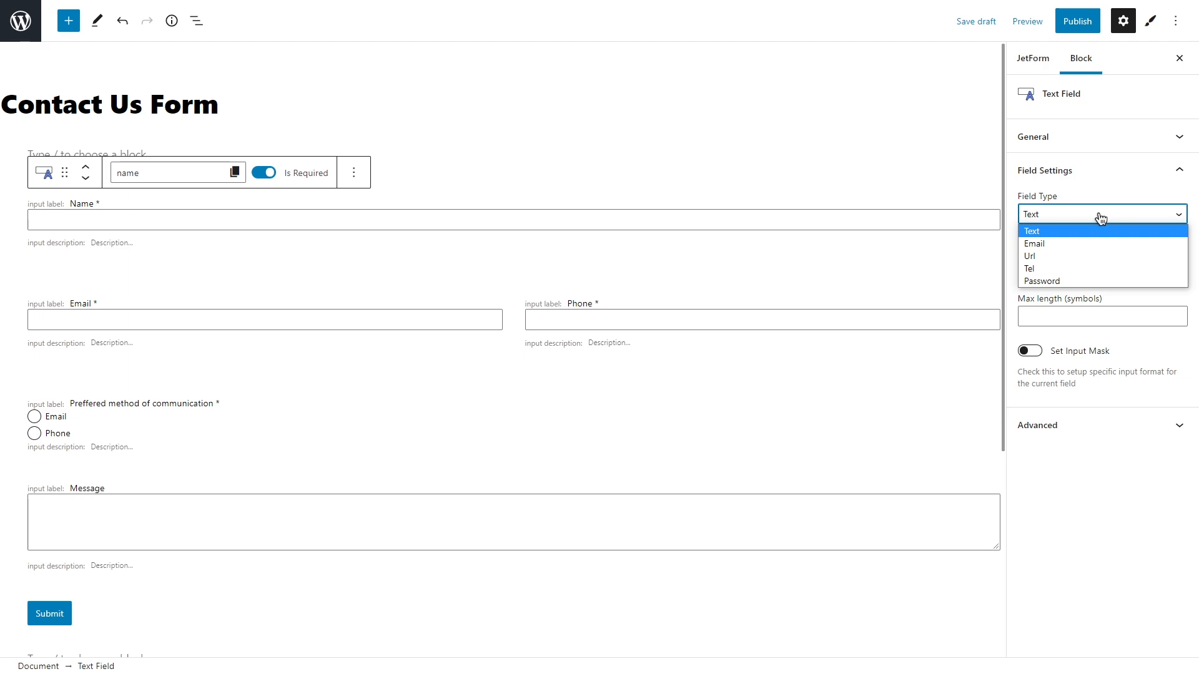
left_click(1100, 218)
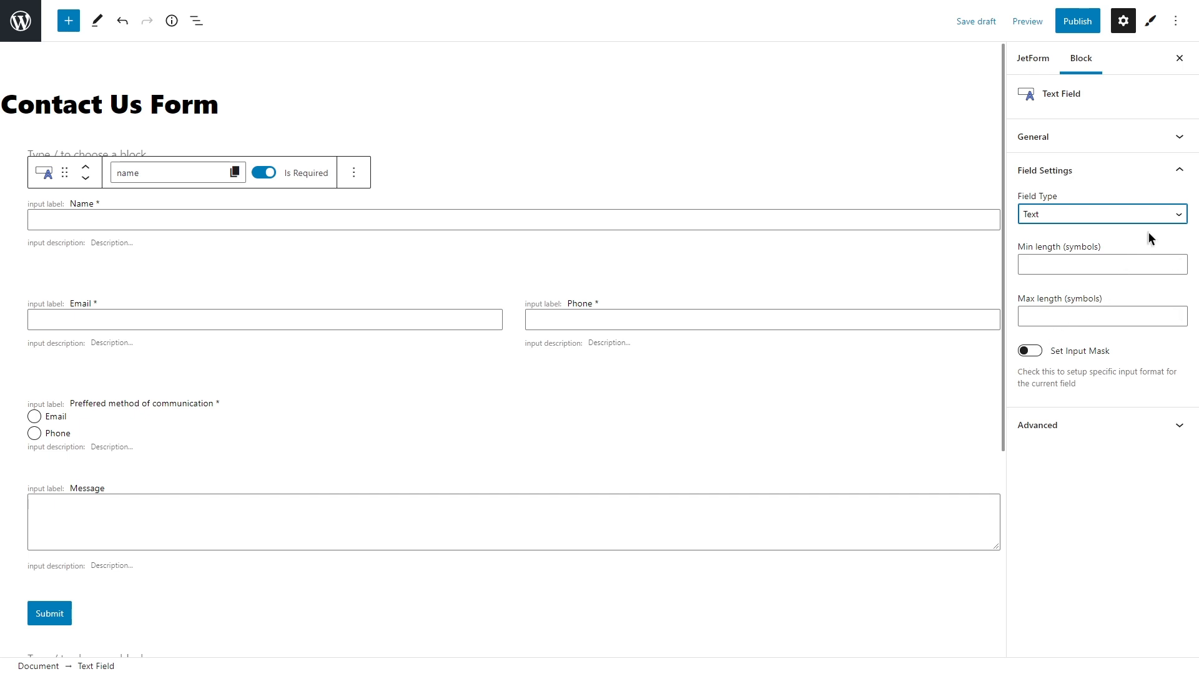
left_click(1185, 174)
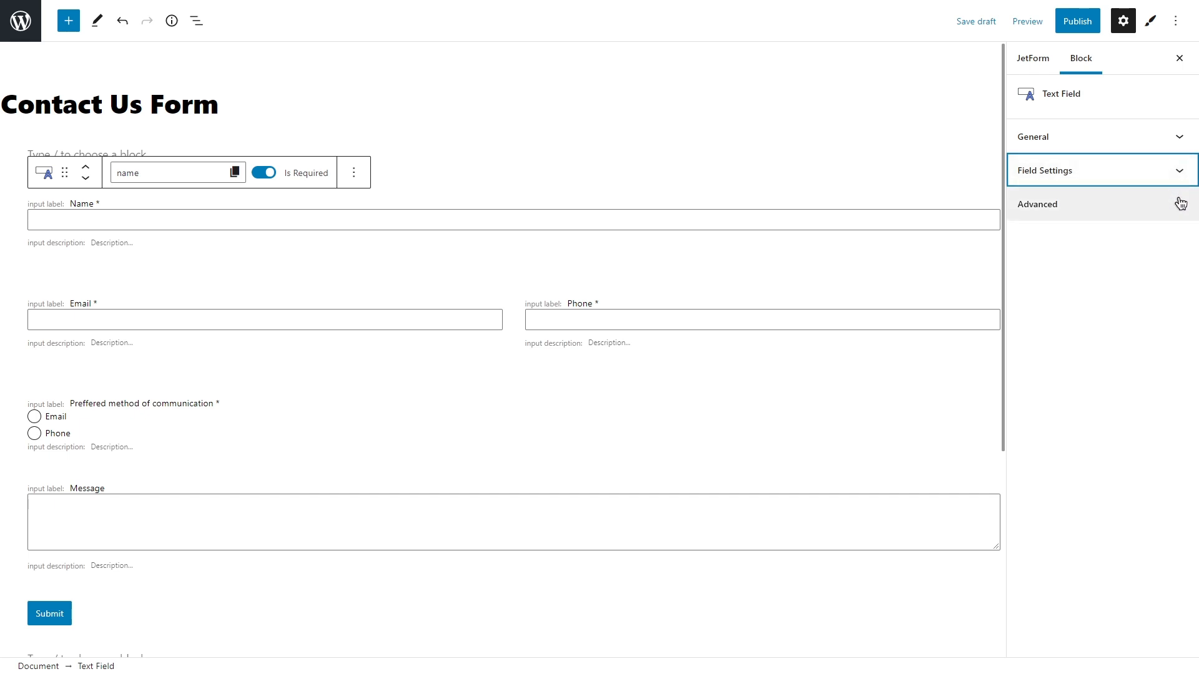
Step: Expand the Name field's Advanced settings, leaving Prev Page Button off and visibility For all
left_click(1179, 206)
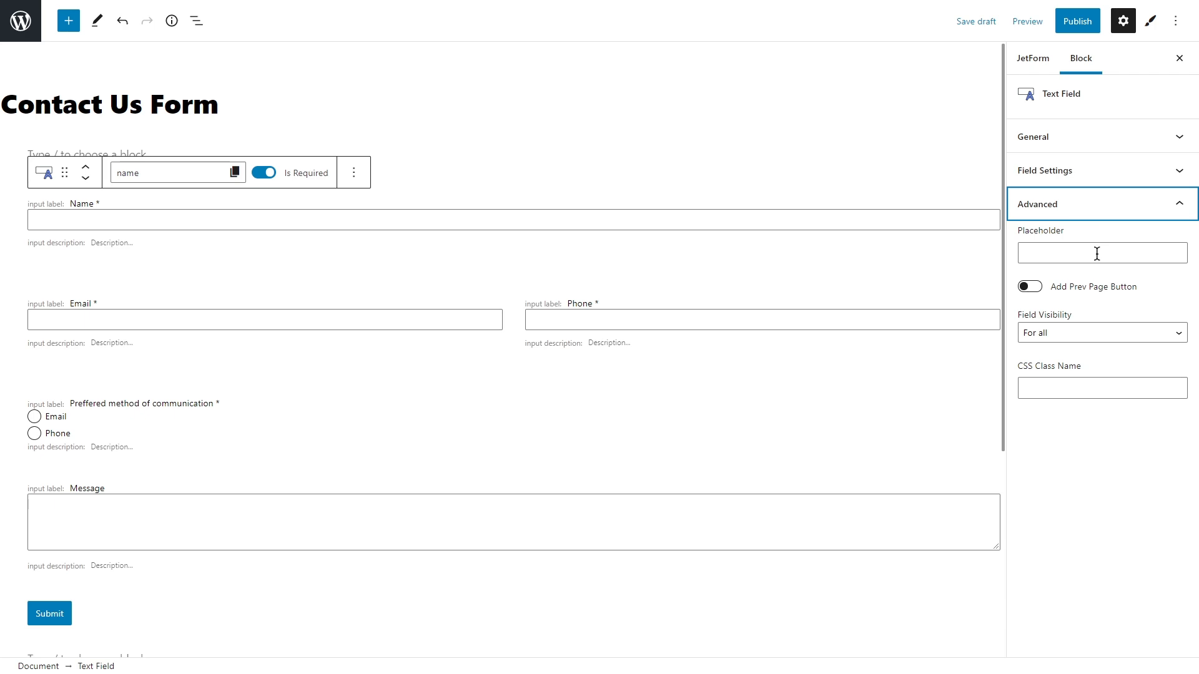
left_click(1030, 287)
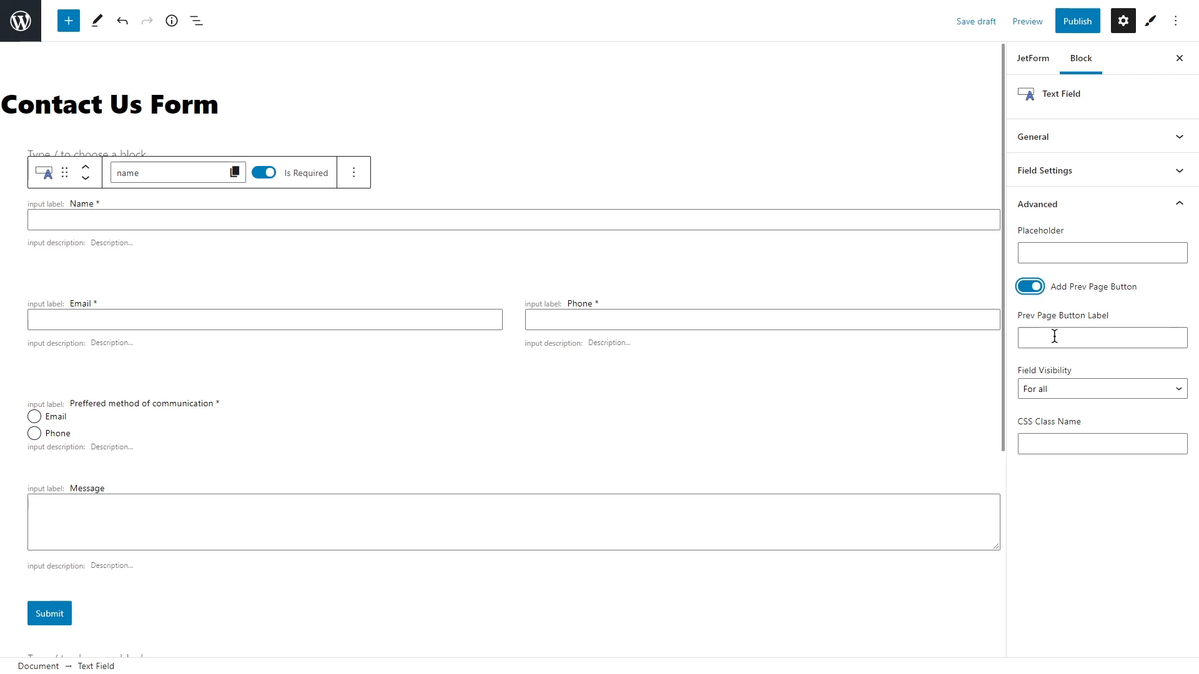
left_click(1030, 287)
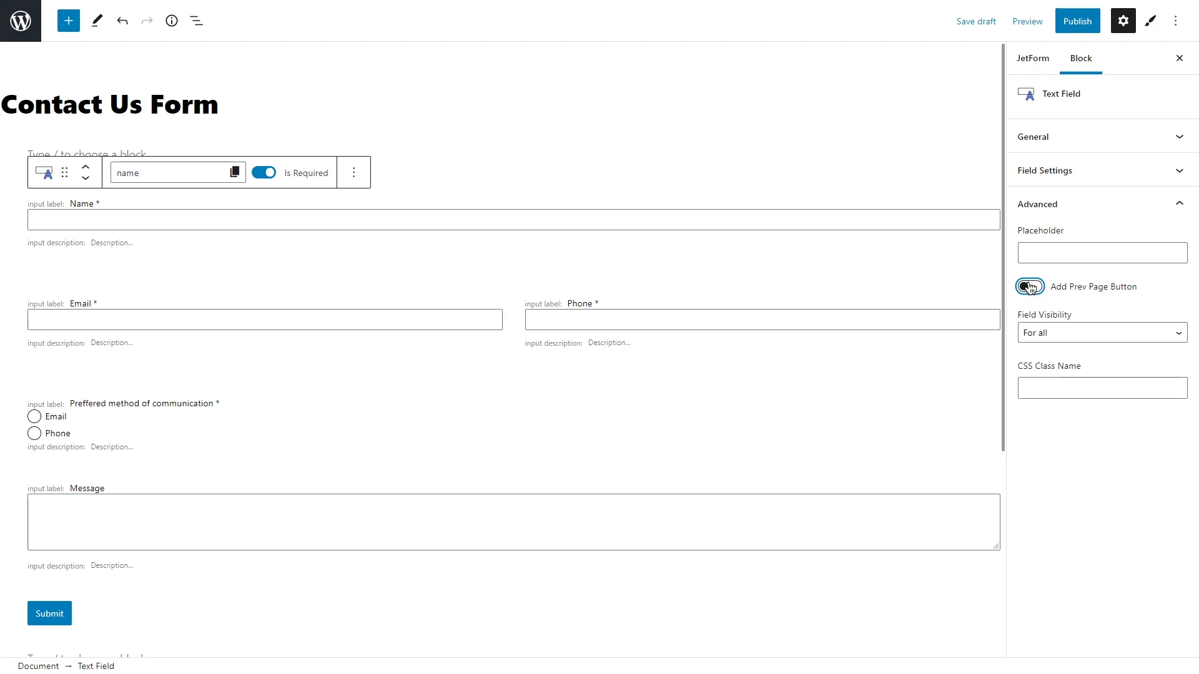
left_click(1066, 335)
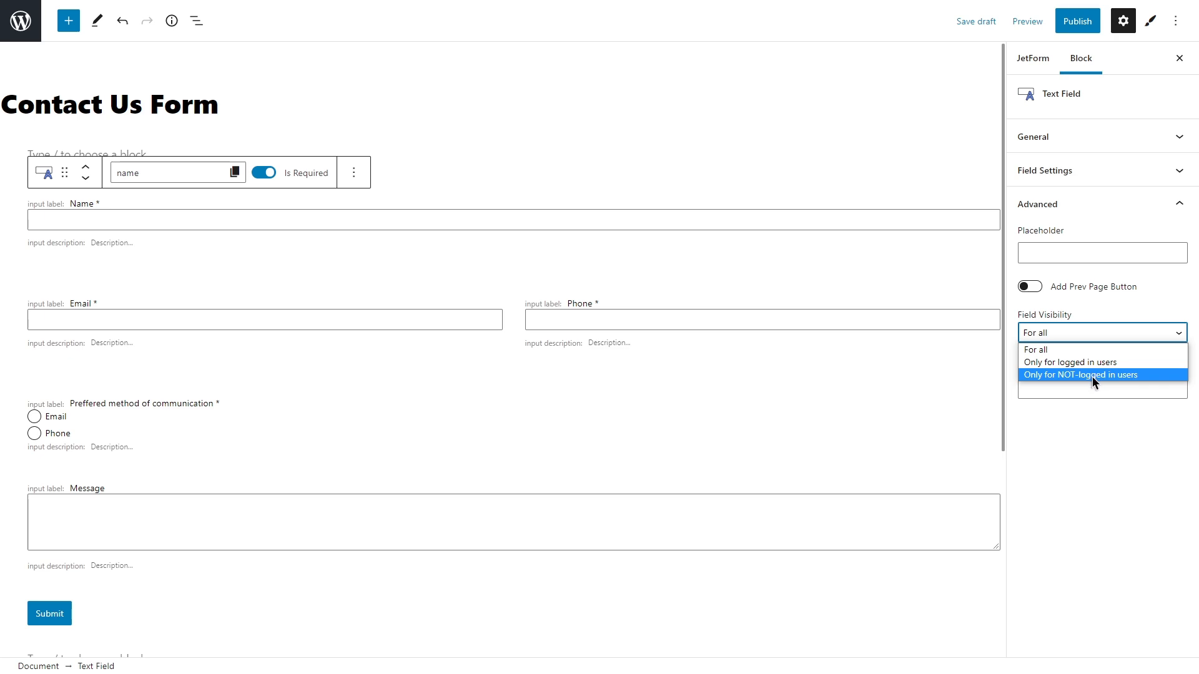
left_click(1082, 333)
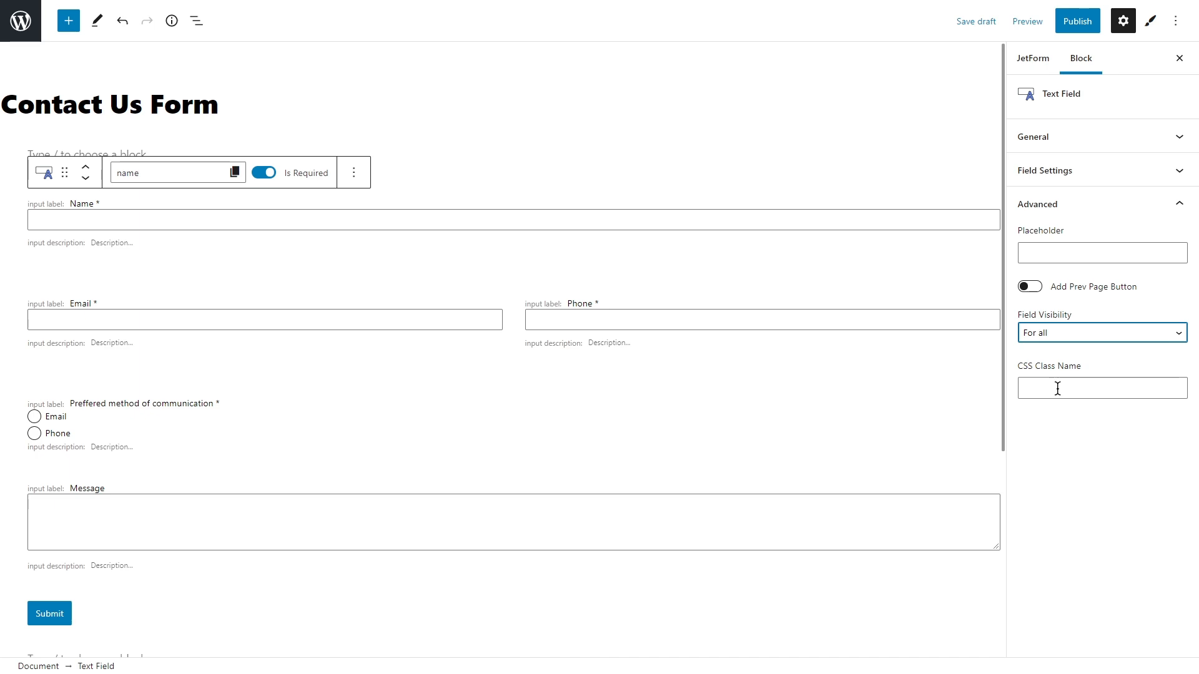
left_click(734, 334)
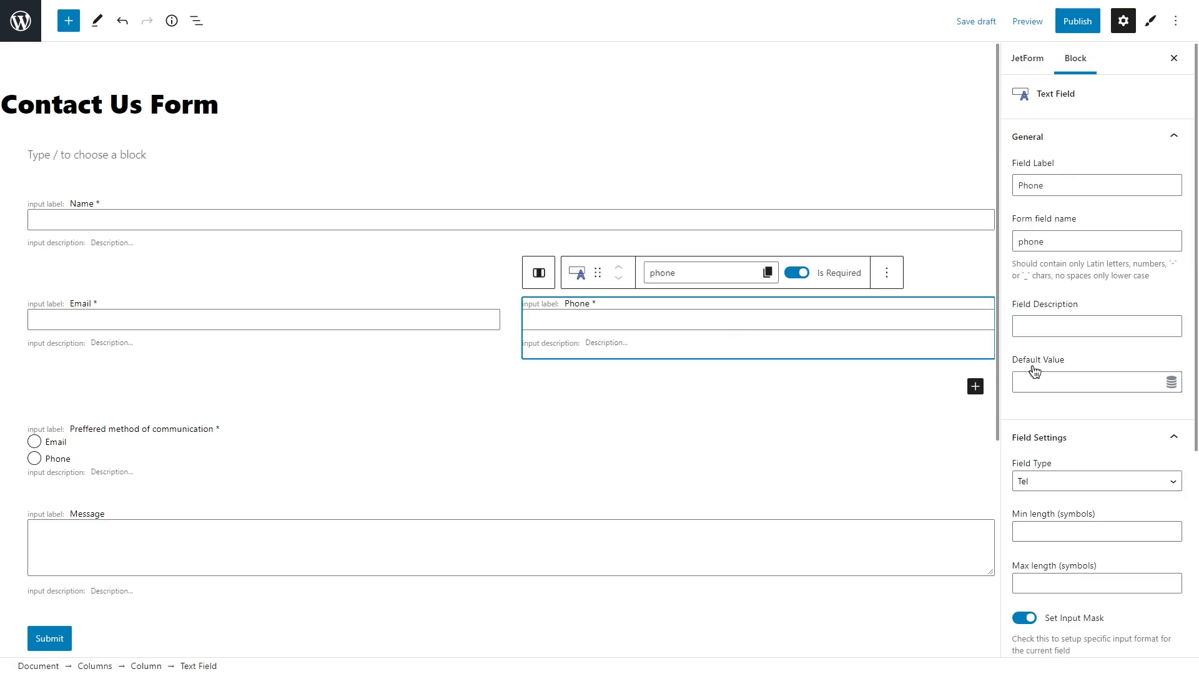
scroll(1068, 360, "down", 5)
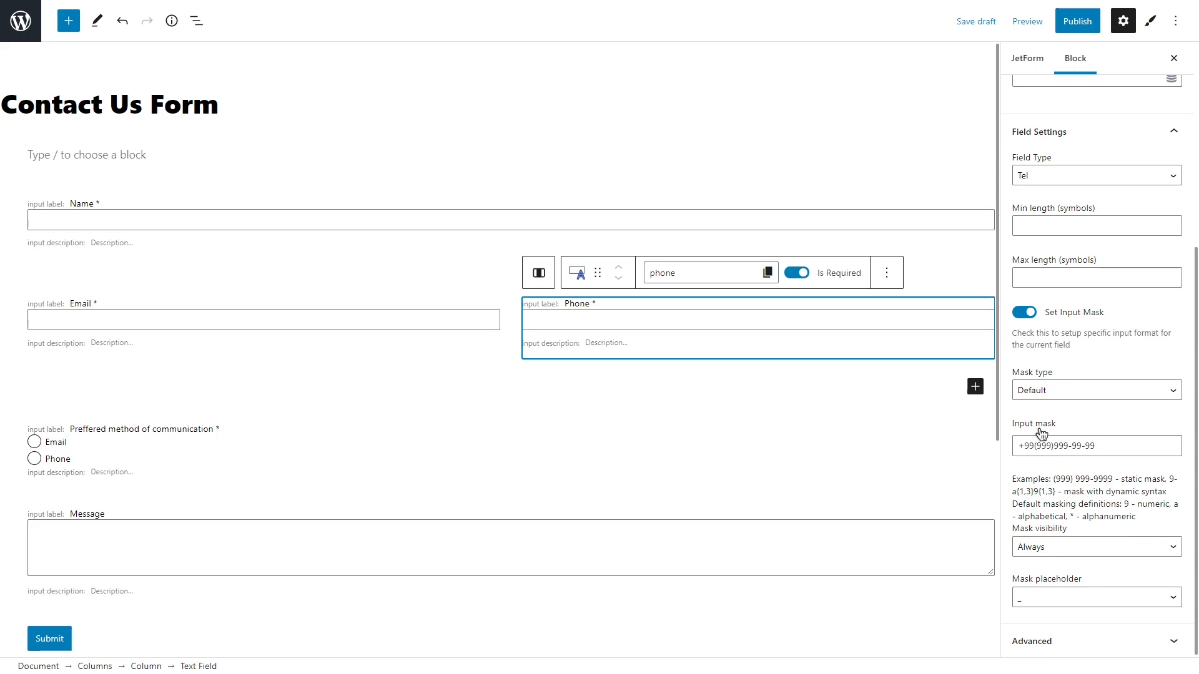
double_click(1026, 445)
type("38")
double_click(1042, 445)
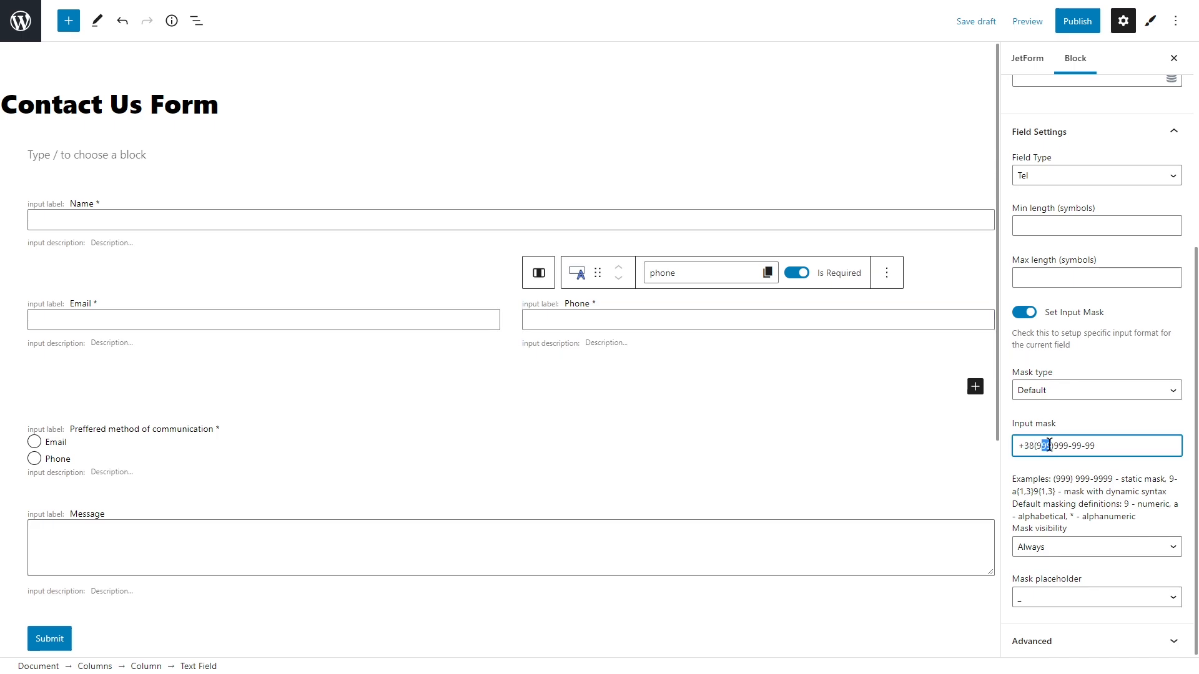
type("000")
double_click(1061, 445)
type("000")
left_click_drag(1070, 445, 1095, 445)
type("00-00")
Step: Keep the mask type Default, always visible, with the underscore placeholder
left_click(1087, 390)
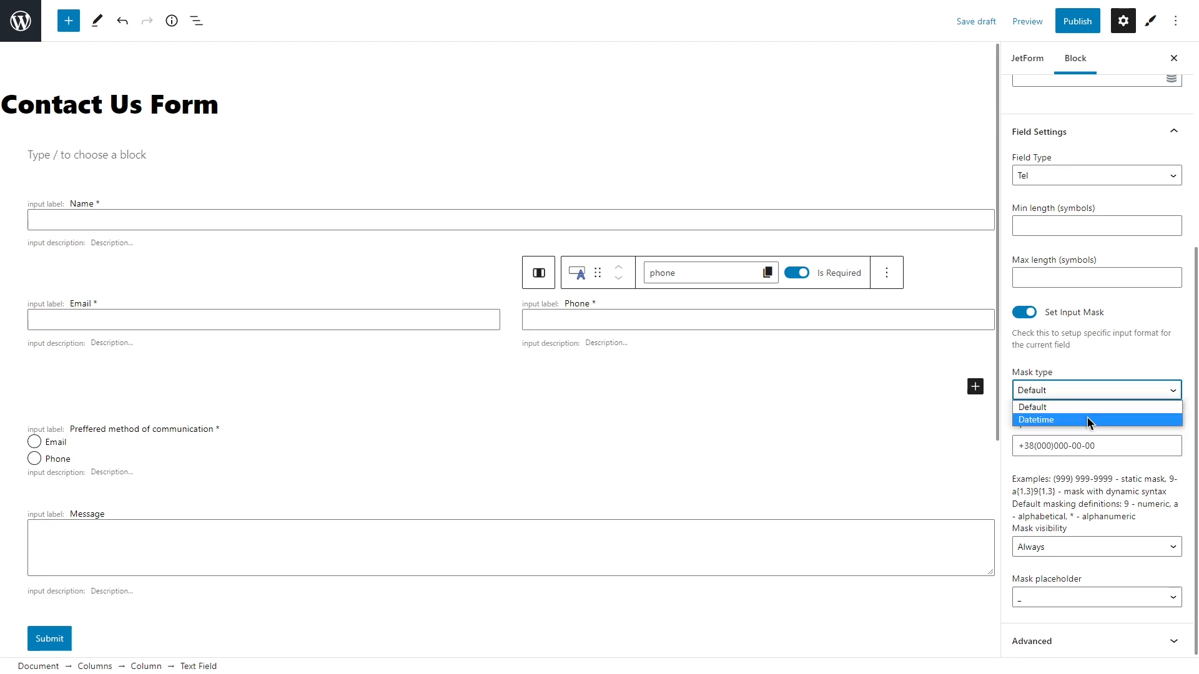
left_click(1088, 417)
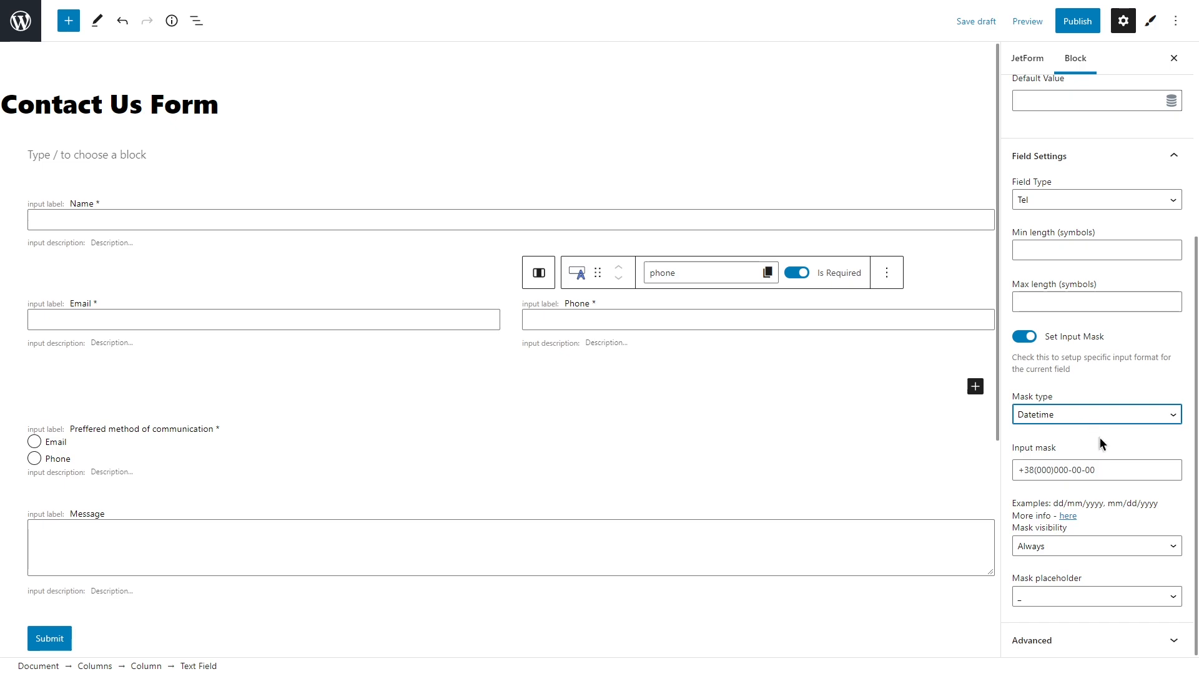
left_click(1097, 414)
left_click(1099, 429)
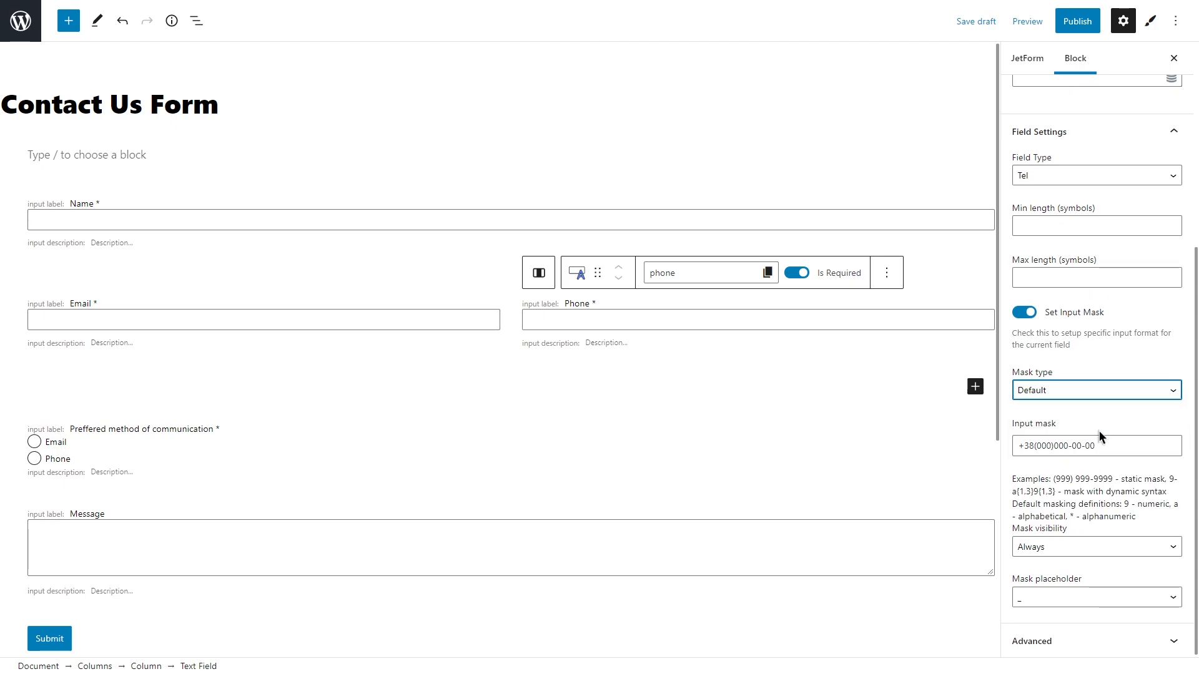
left_click(1086, 548)
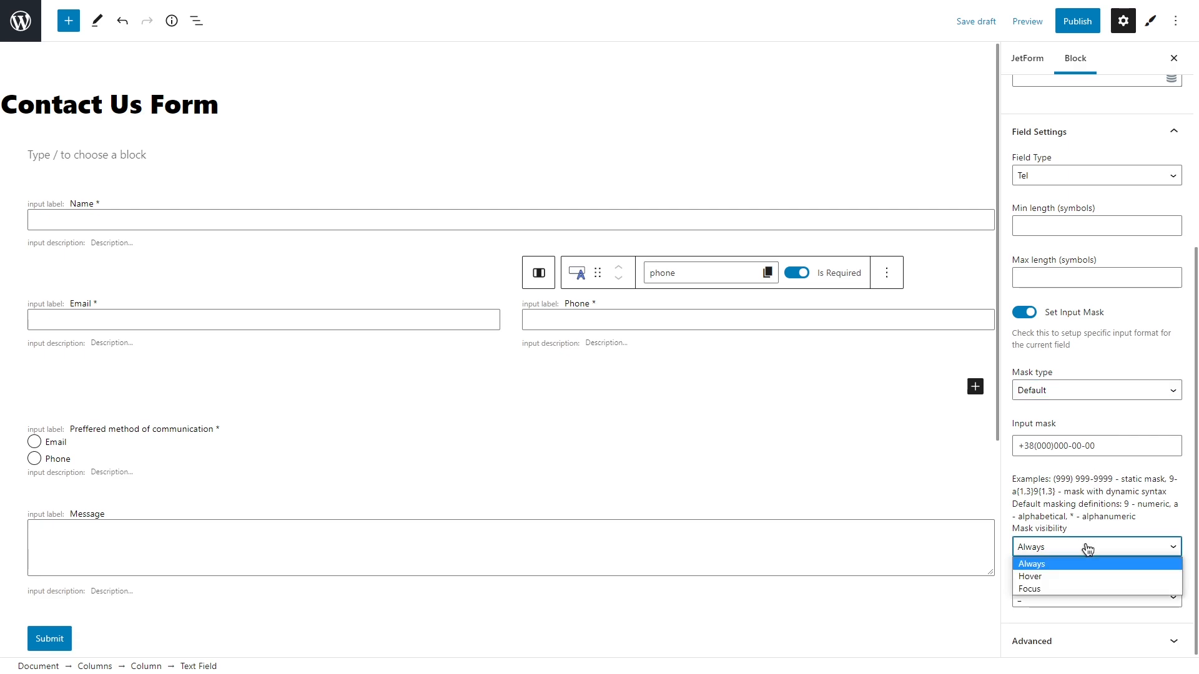
left_click(1087, 548)
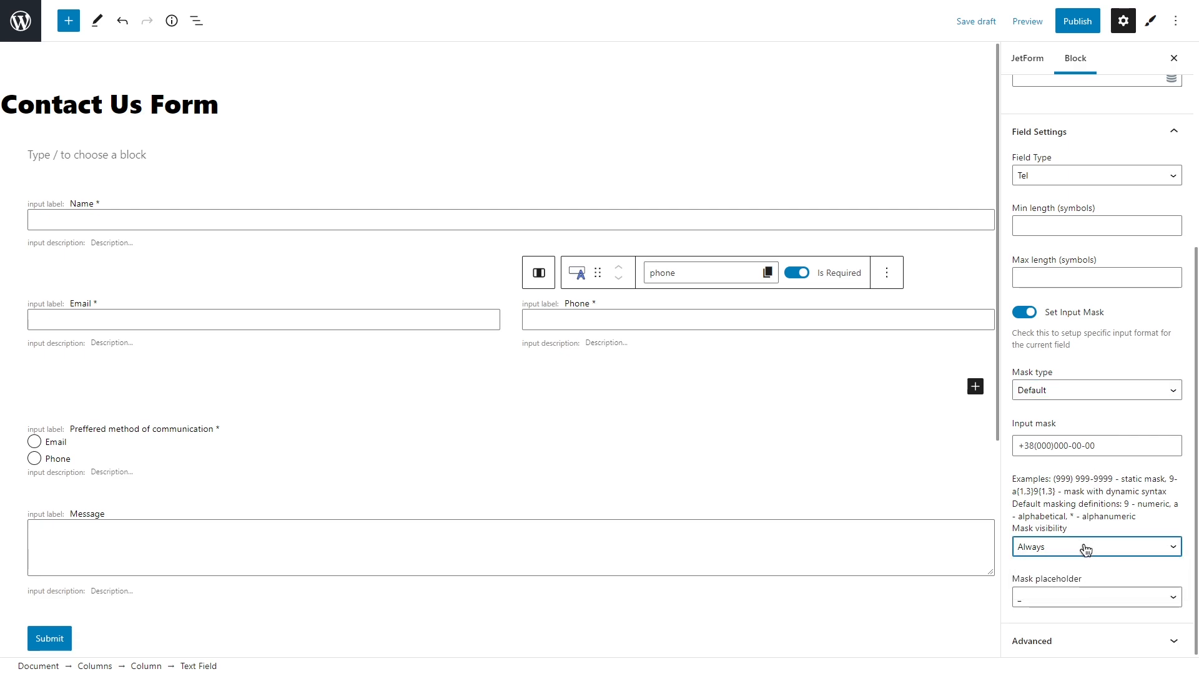
left_click(1070, 597)
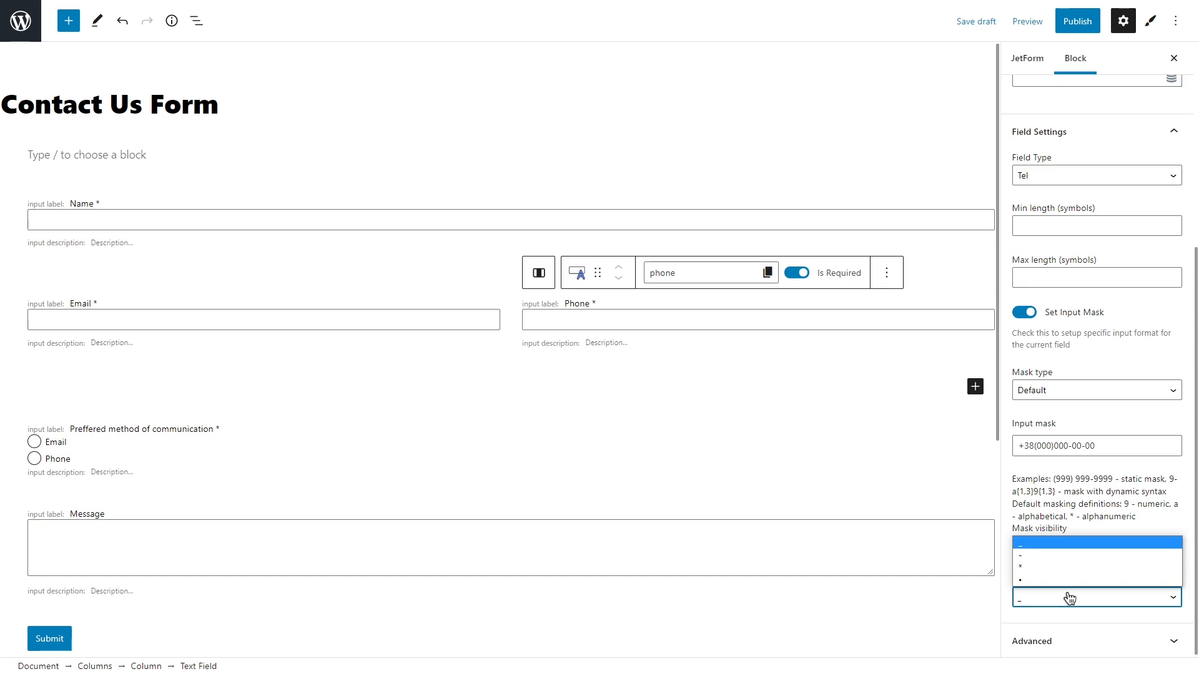
left_click(1069, 597)
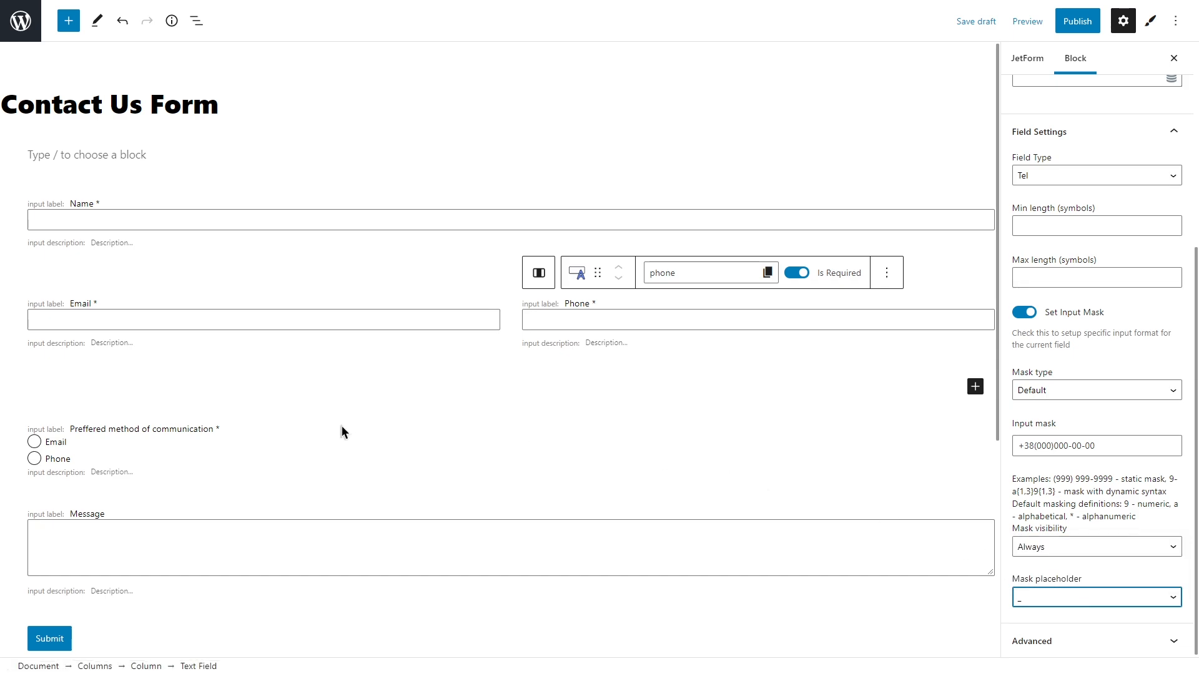
left_click(253, 451)
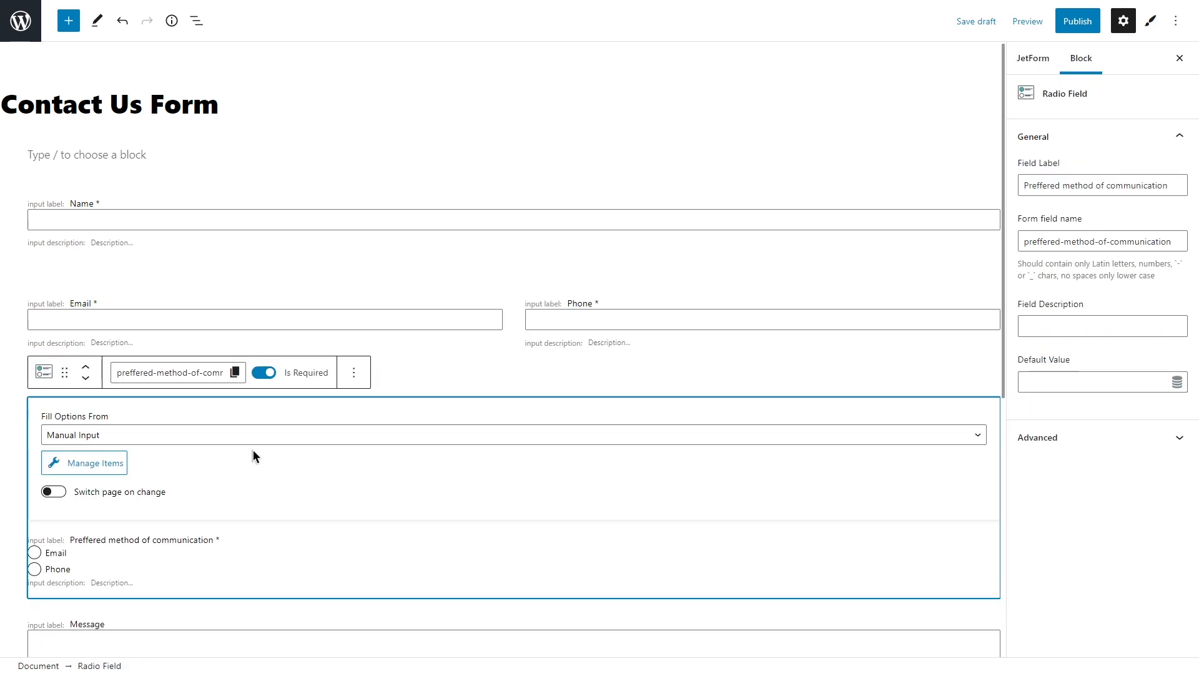
Step: Keep the radio field's options source set to manual input
scroll(253, 451, "down", 3)
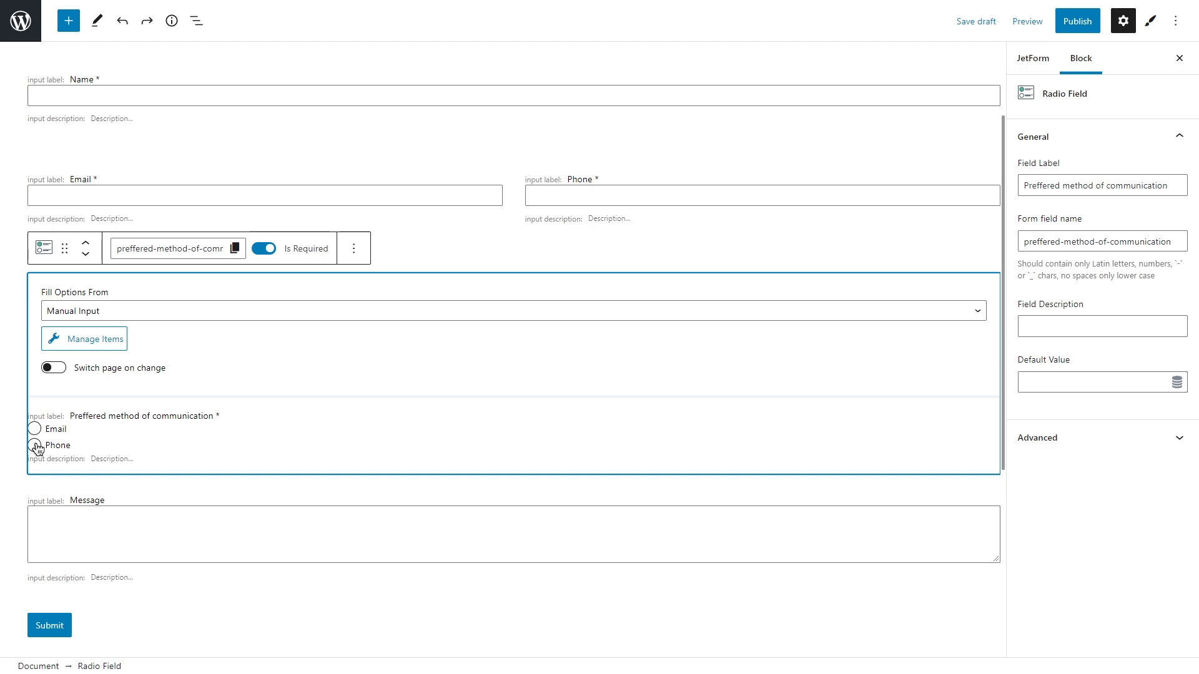
left_click(221, 310)
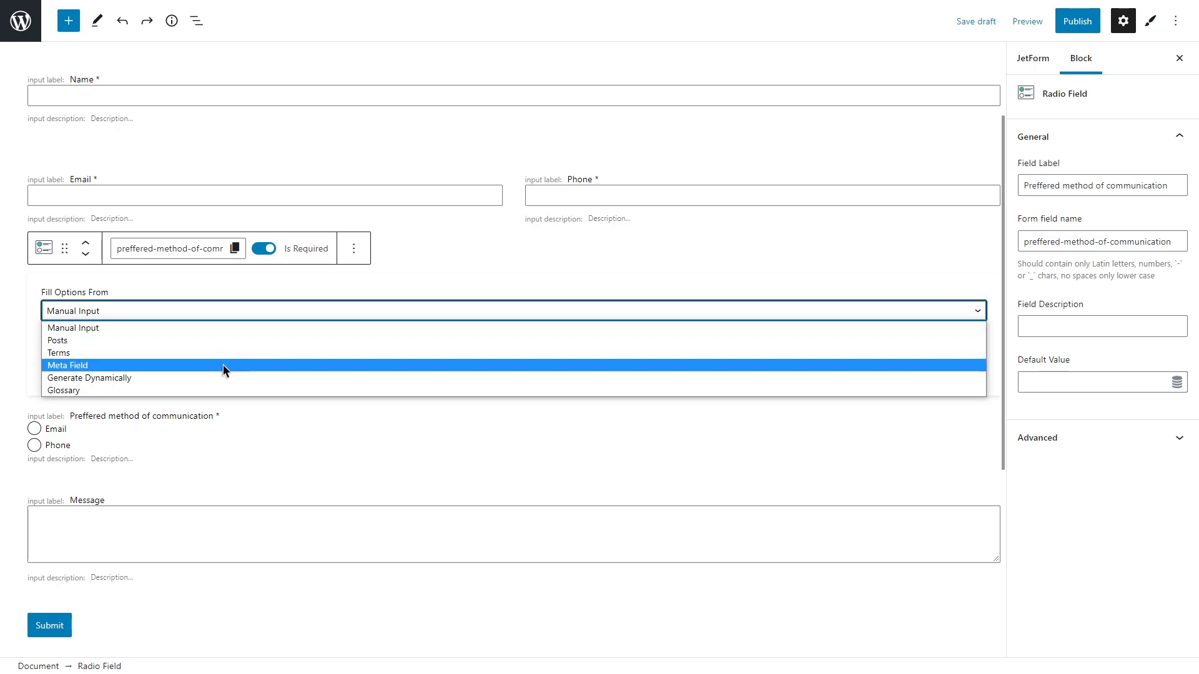
left_click(222, 327)
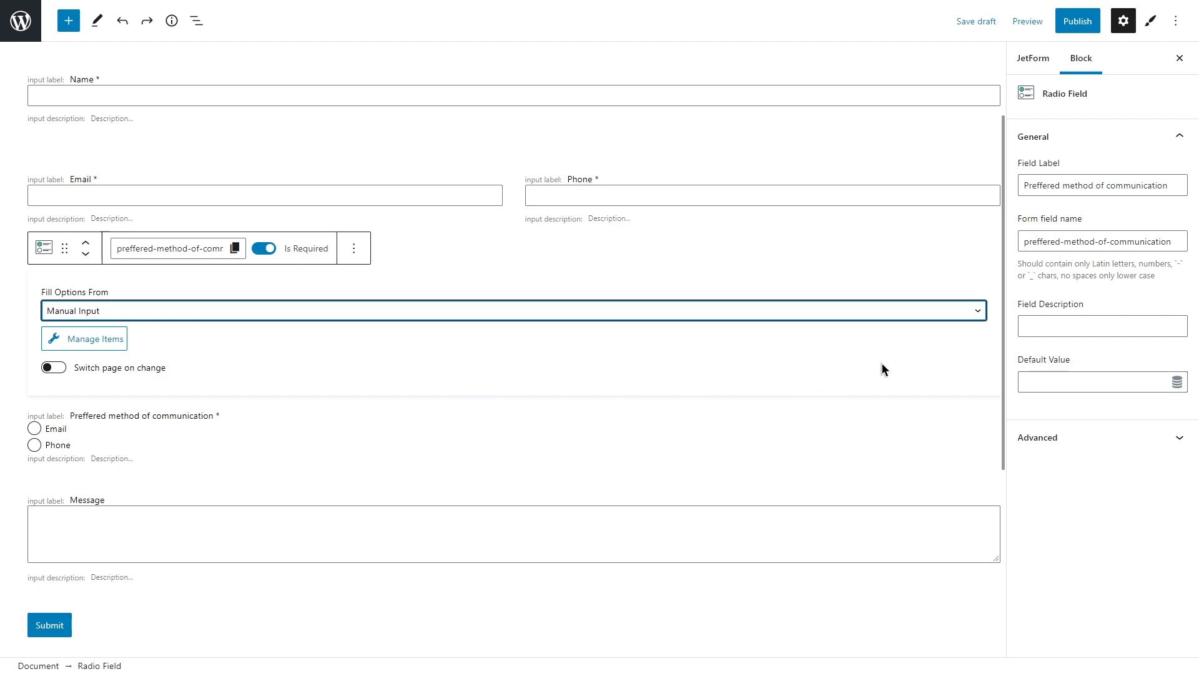
Step: Change the radio field's label to 'Choose type of request'
triple_click(1100, 187)
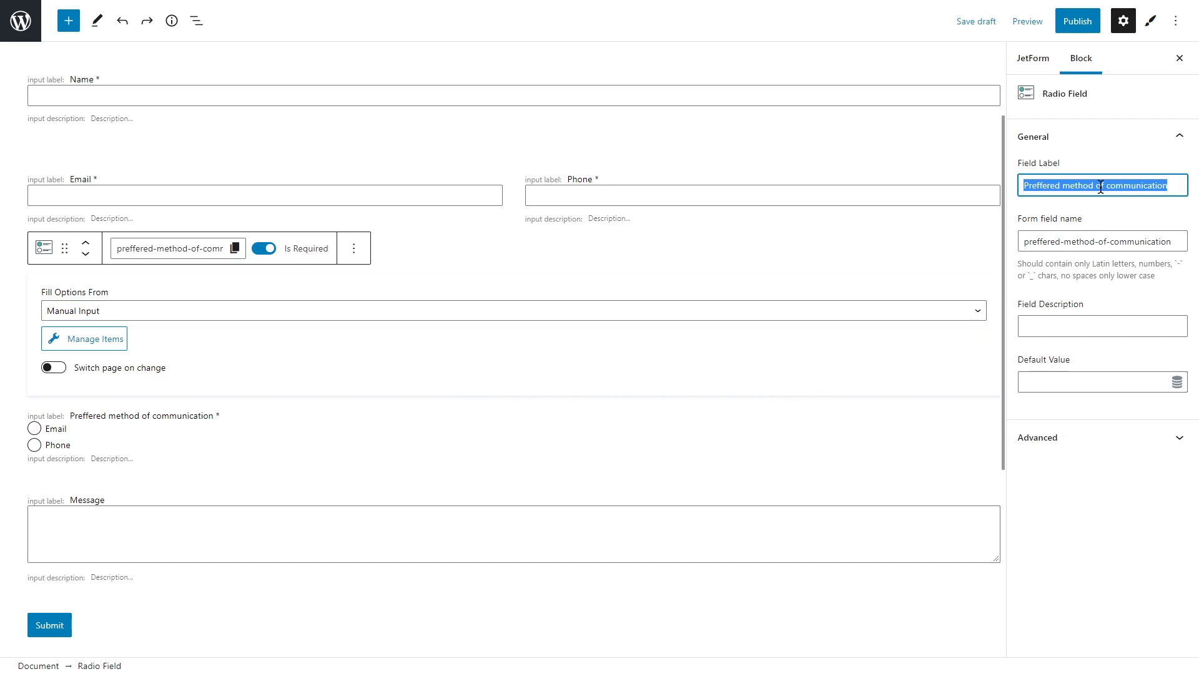
key("BackSpace")
type("Choose")
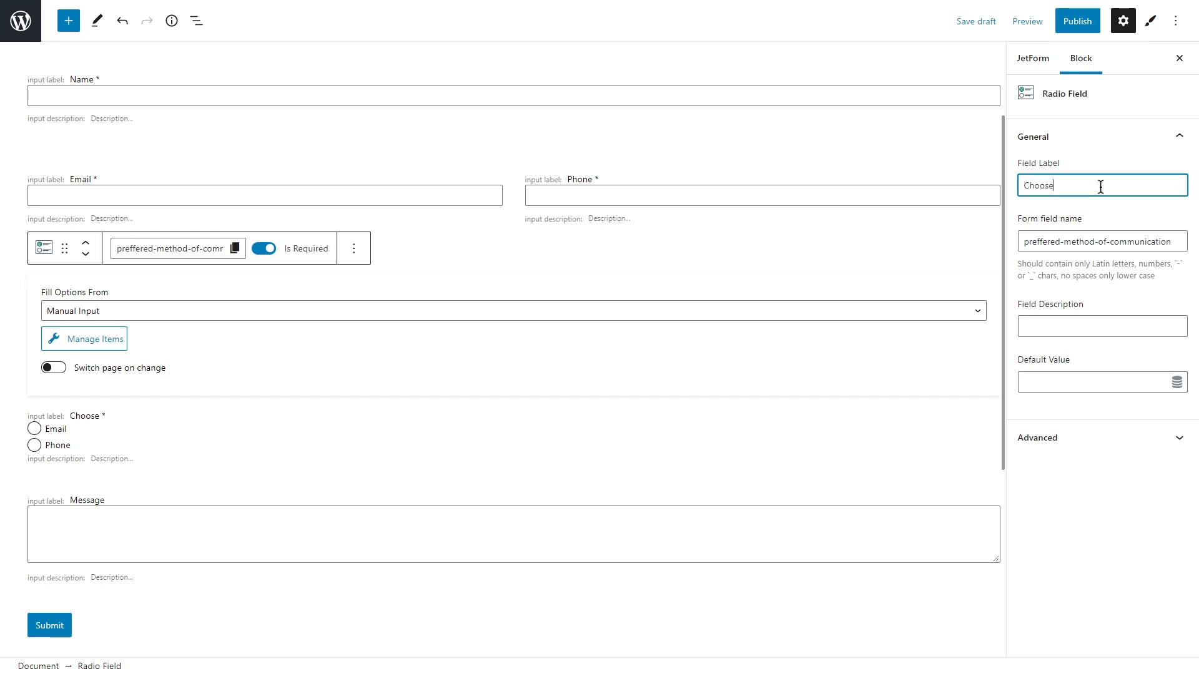
type(" type of request")
triple_click(1100, 186)
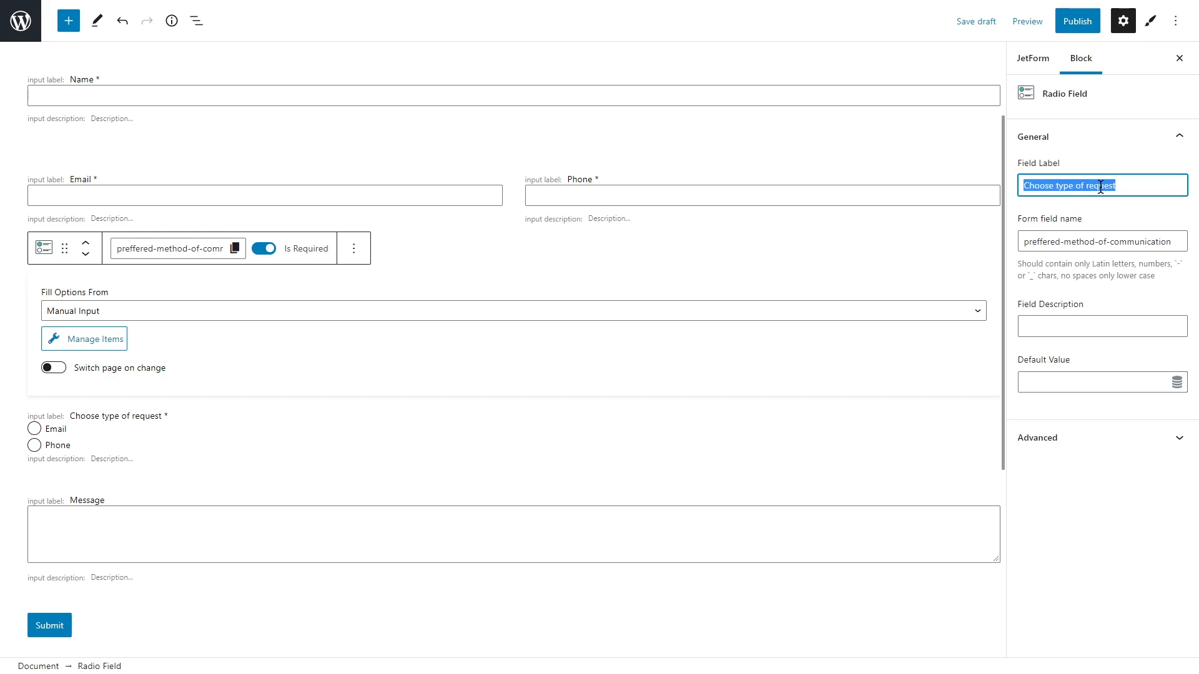
key("ctrl+c")
Step: Set the field name to 'Choose-type-of-request', replacing spaces with hyphens
triple_click(1104, 243)
key("ctrl+v")
left_click(1087, 241)
key("BackSpace")
type("-")
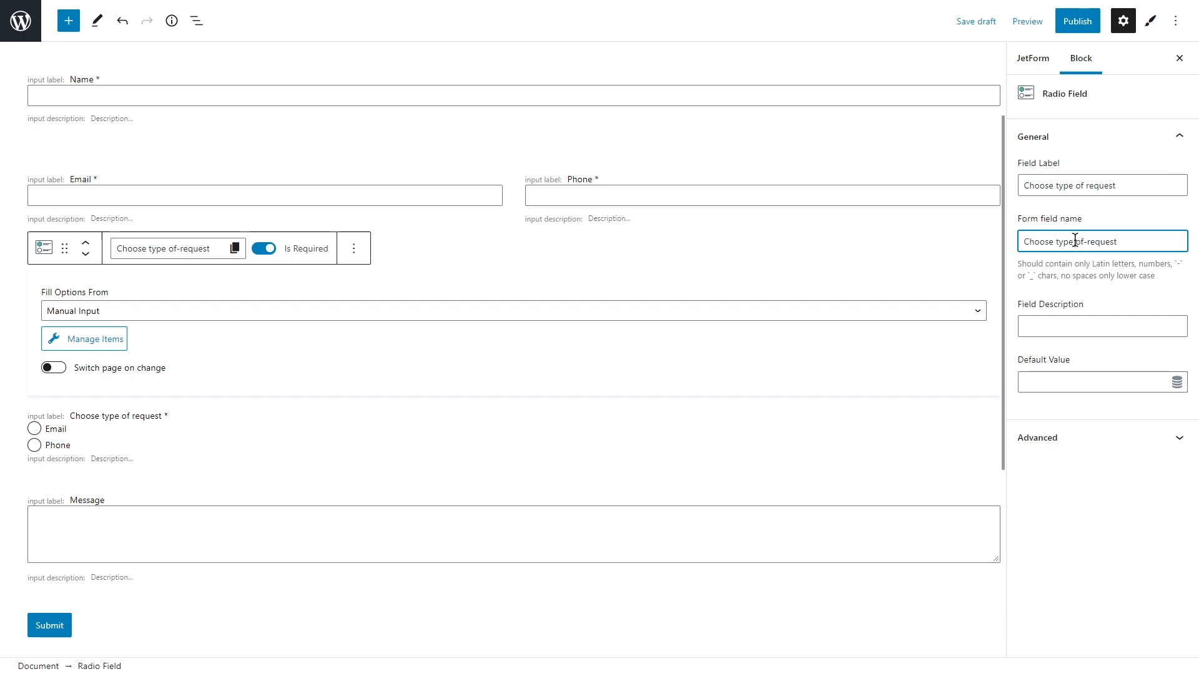
left_click(1074, 242)
key("BackSpace")
type("-")
left_click(1054, 242)
key("BackSpace")
type("-")
left_click(108, 341)
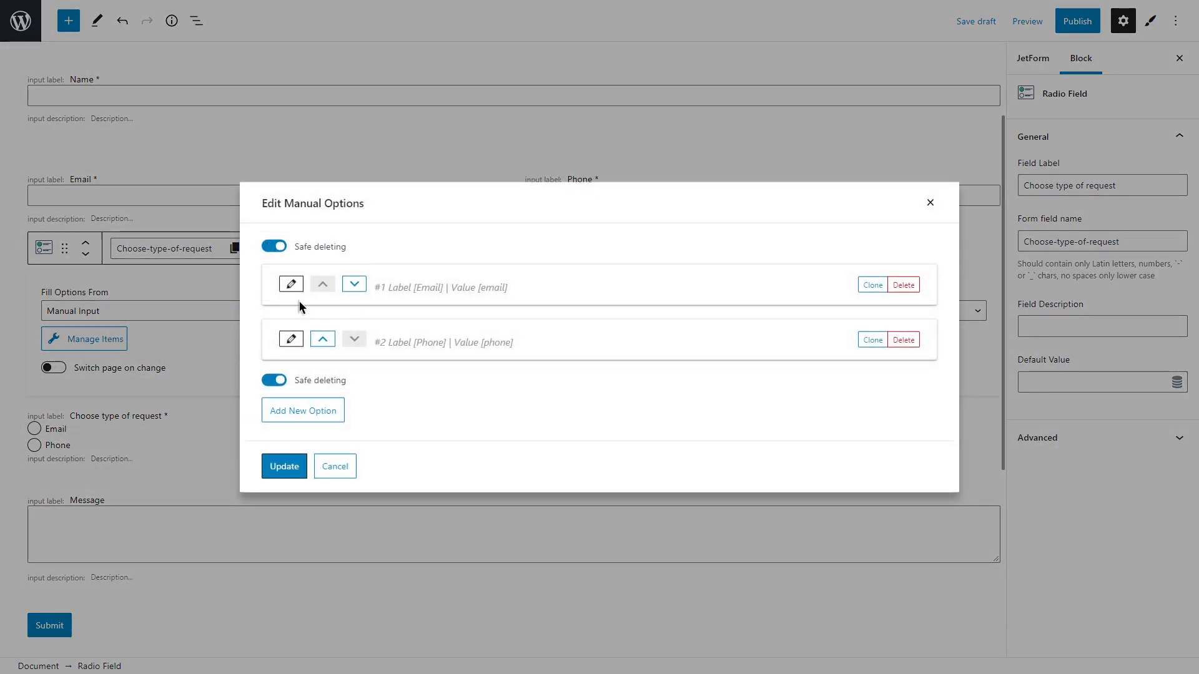
Step: Change the Email option to label and value 'Question'
left_click(291, 285)
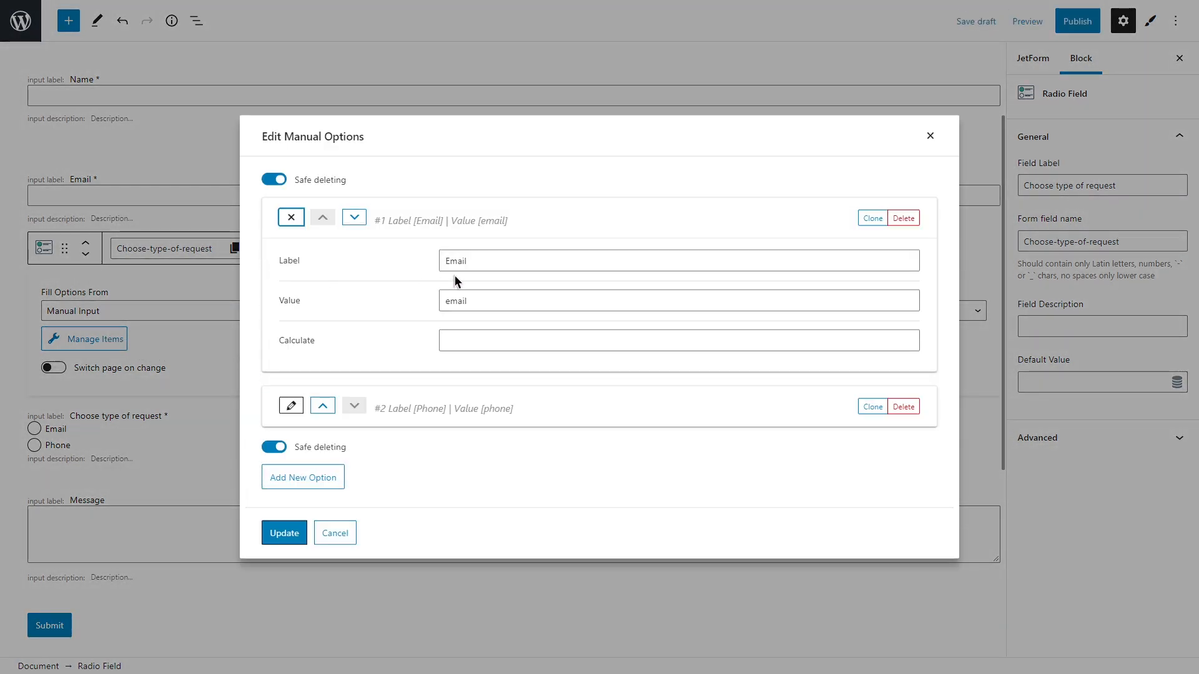
left_click_drag(486, 260, 445, 261)
type("Question")
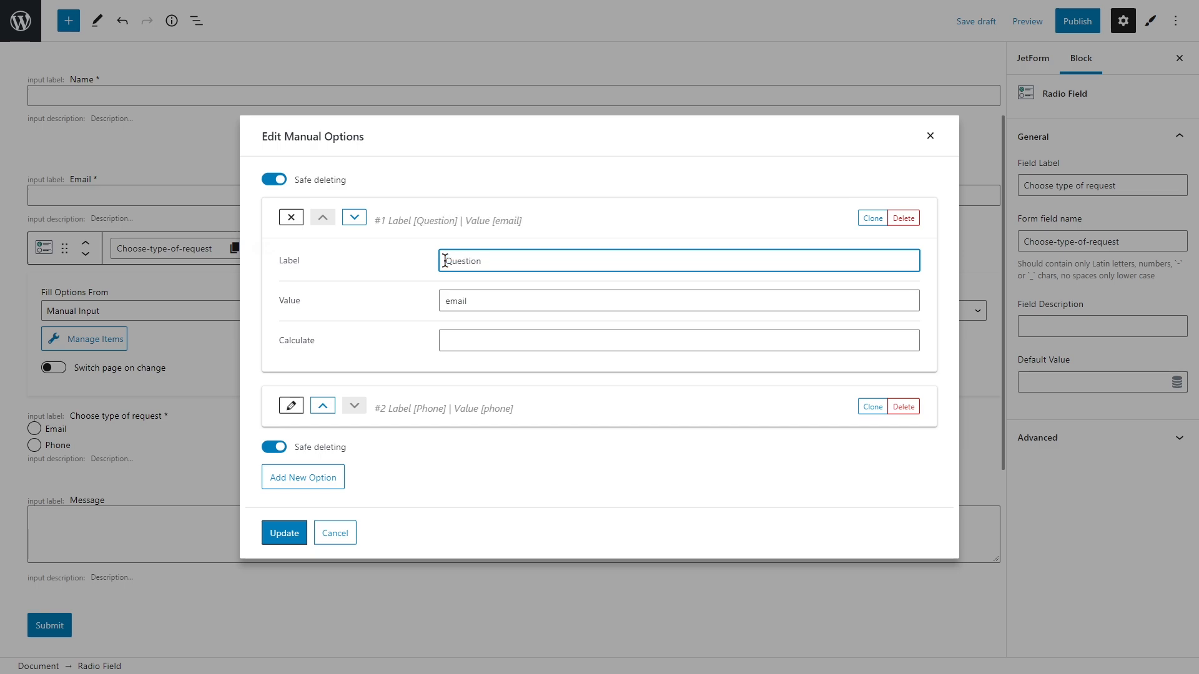
double_click(447, 265)
key("ctrl+c")
double_click(468, 294)
key("ctrl+v")
Step: Change the Phone option to label and value 'Suggestion'
left_click(291, 406)
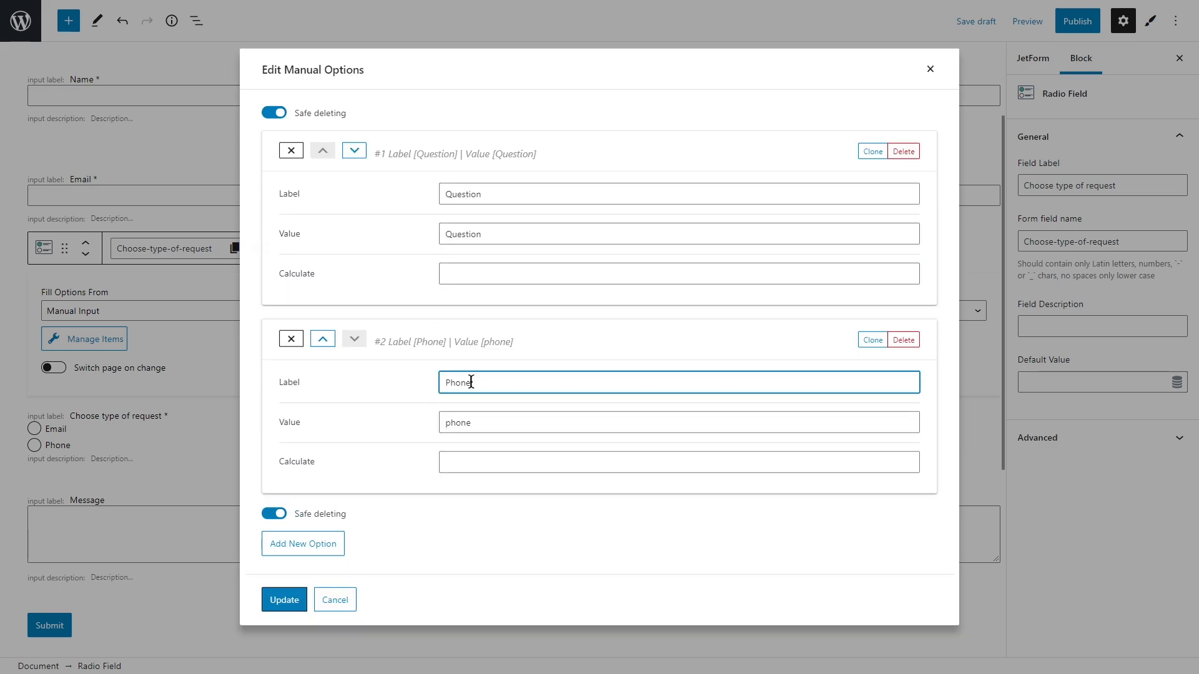
double_click(455, 382)
type("Suggestion")
double_click(467, 382)
key("ctrl+c")
double_click(475, 418)
key("ctrl+v")
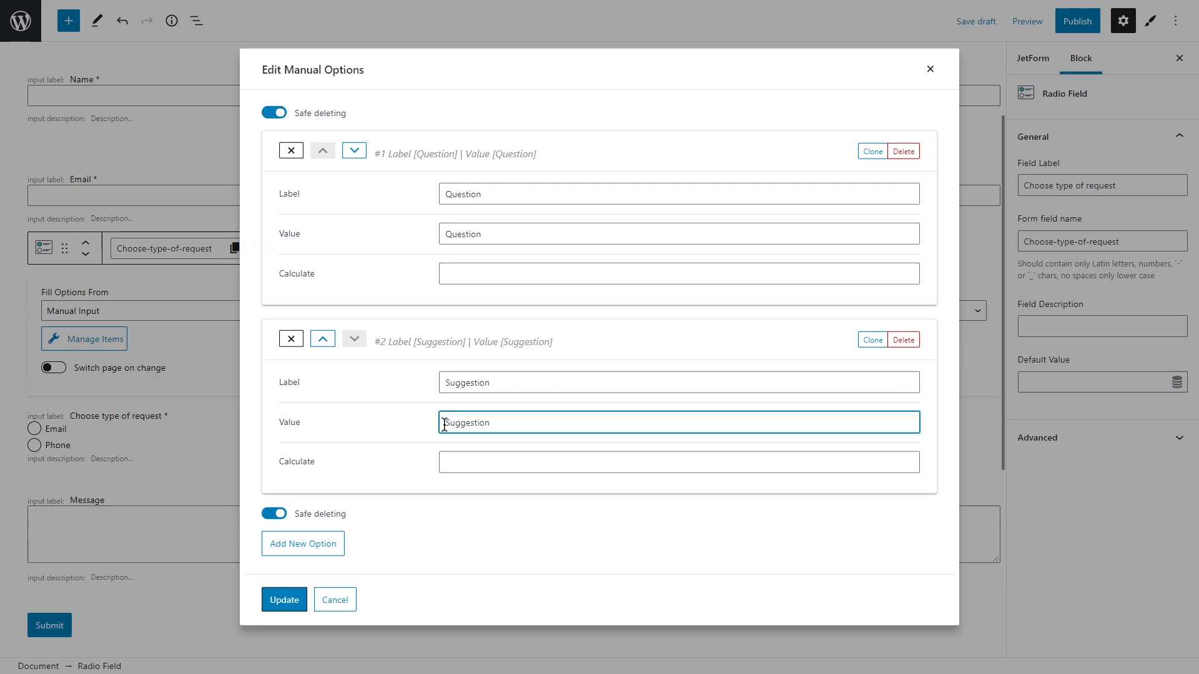
Step: Clone a third option, make it 'Complaint' for label and value, and update
left_click(875, 340)
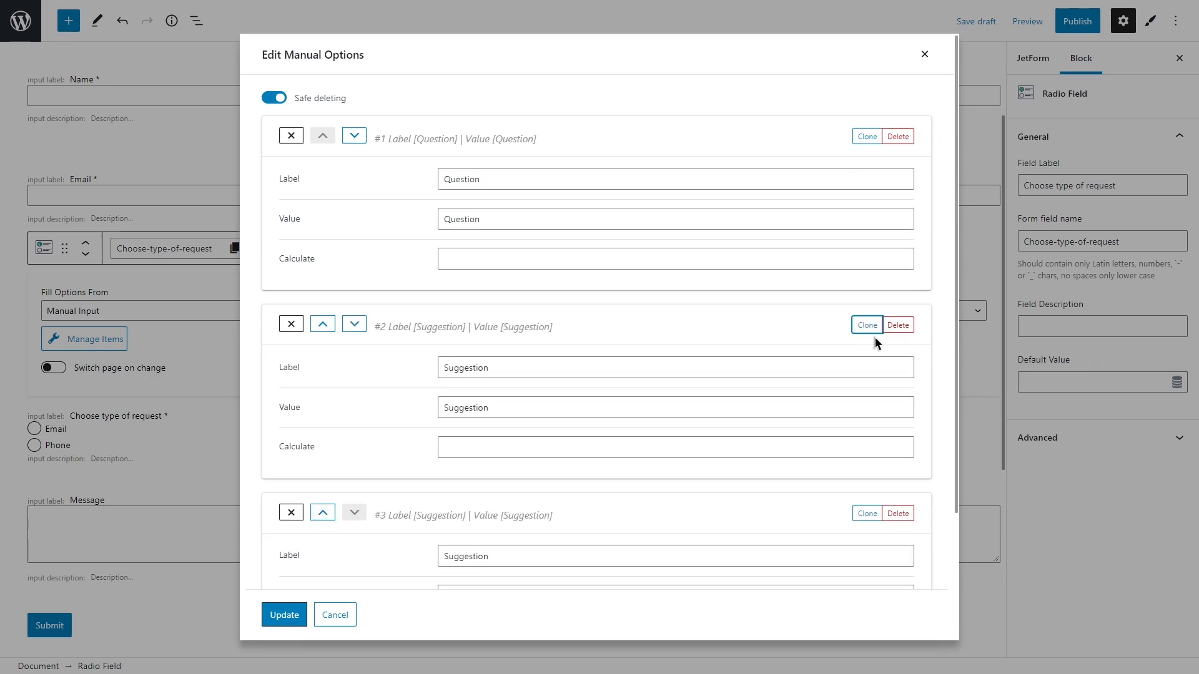
scroll(687, 463, "down", 2)
double_click(441, 396)
type("Com")
left_click_drag(457, 398, 441, 398)
key("ctrl+c")
left_click_drag(491, 439, 442, 440)
key("ctrl+v")
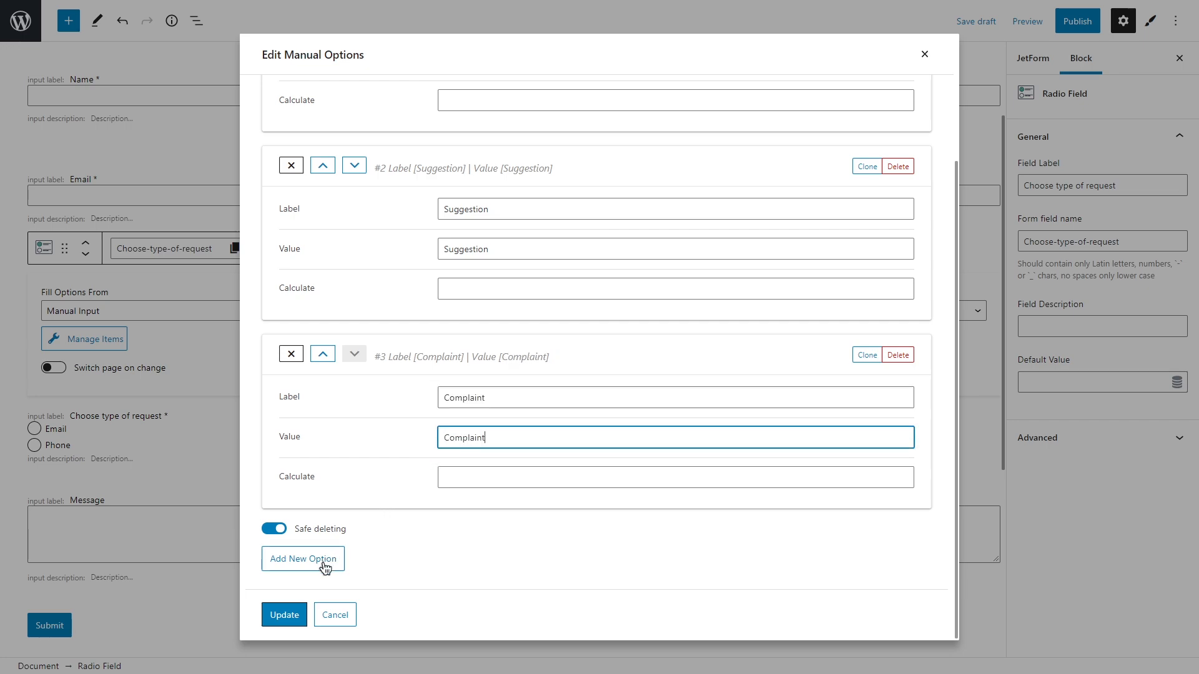
left_click(291, 617)
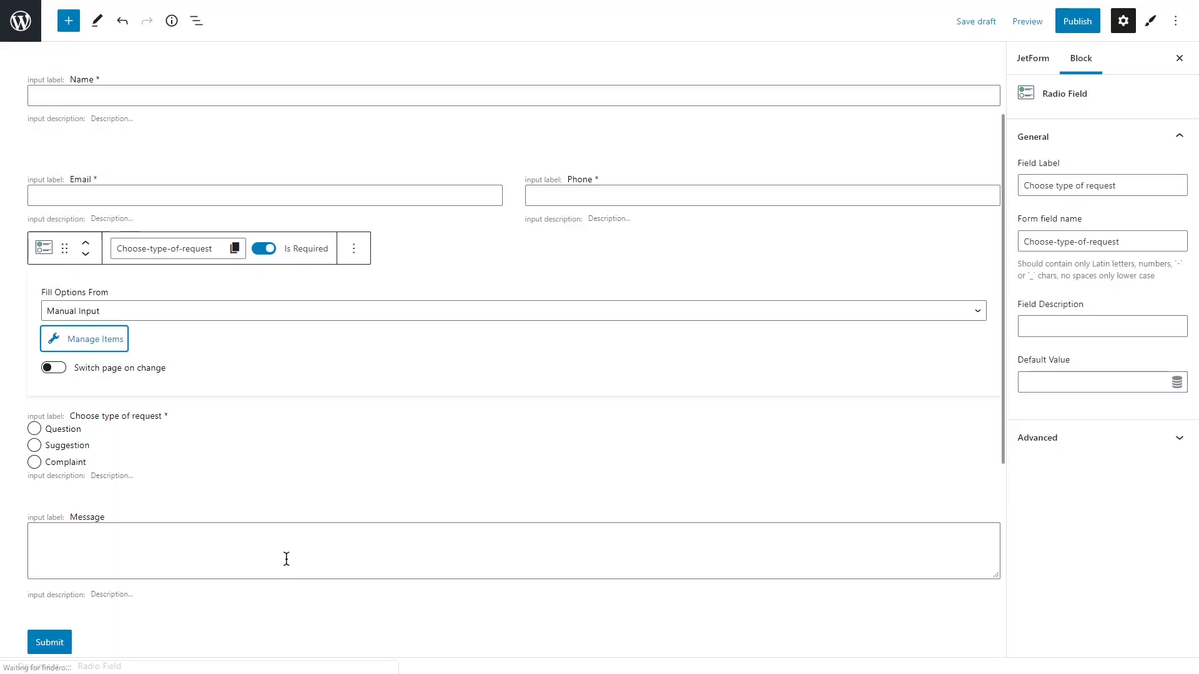
Step: Select the Message and Submit fields, then show the JetForm form-level settings
left_click(285, 530)
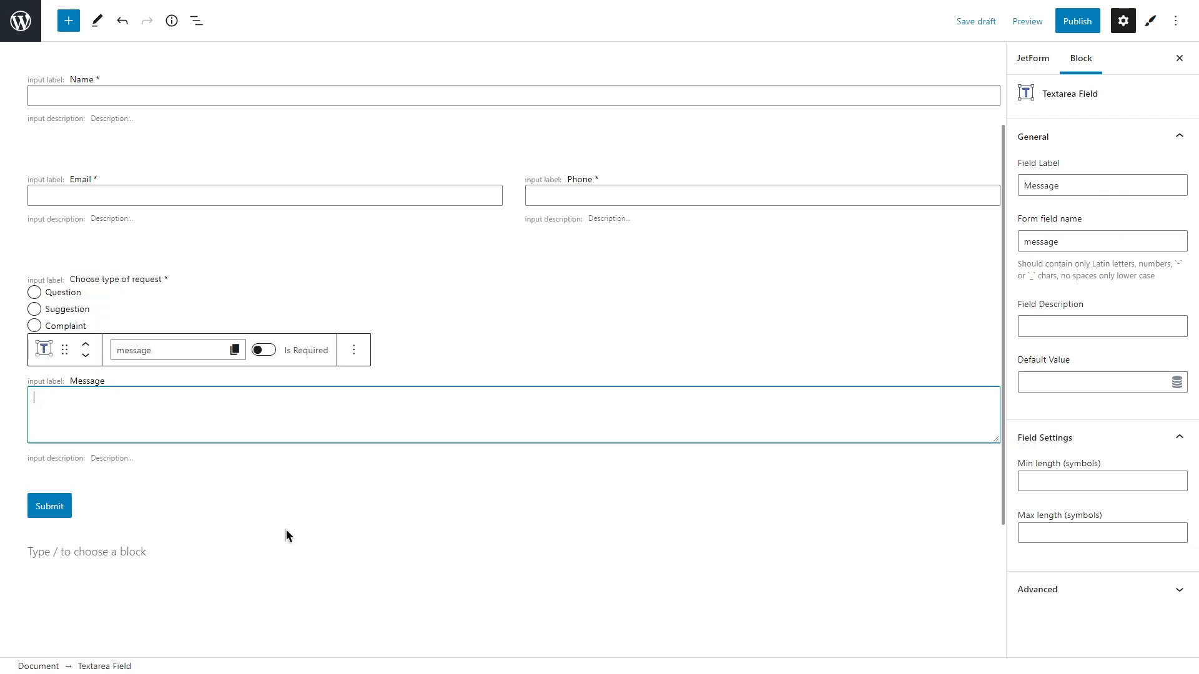
left_click(92, 503)
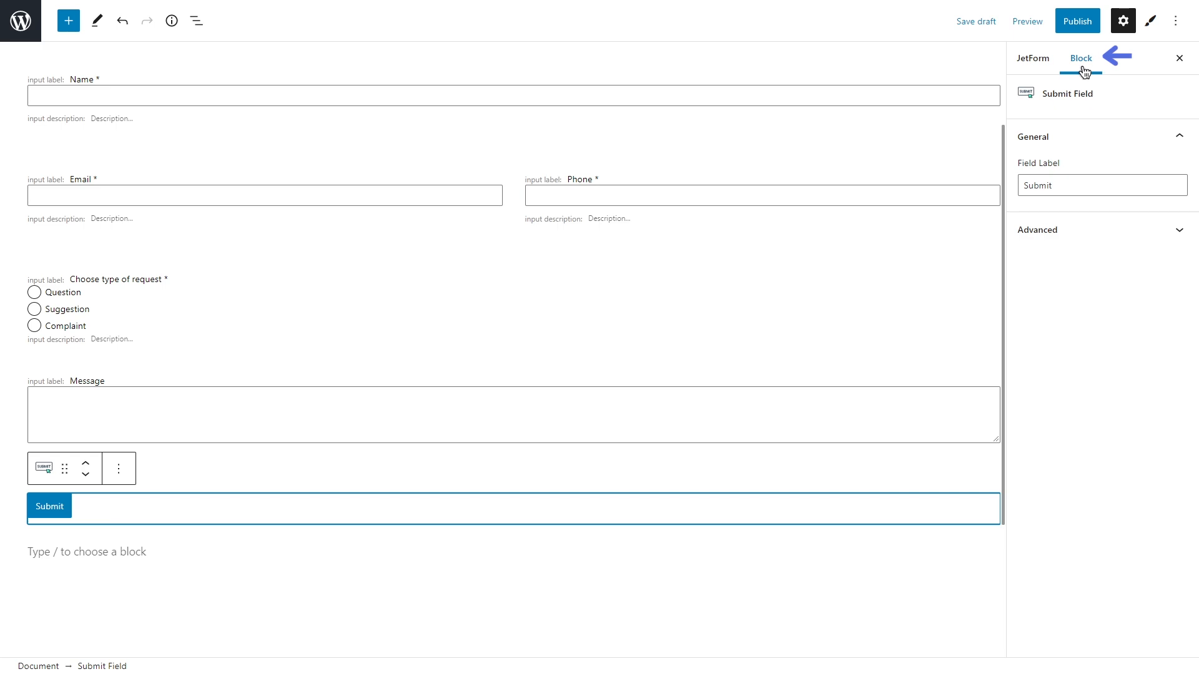
left_click(1029, 62)
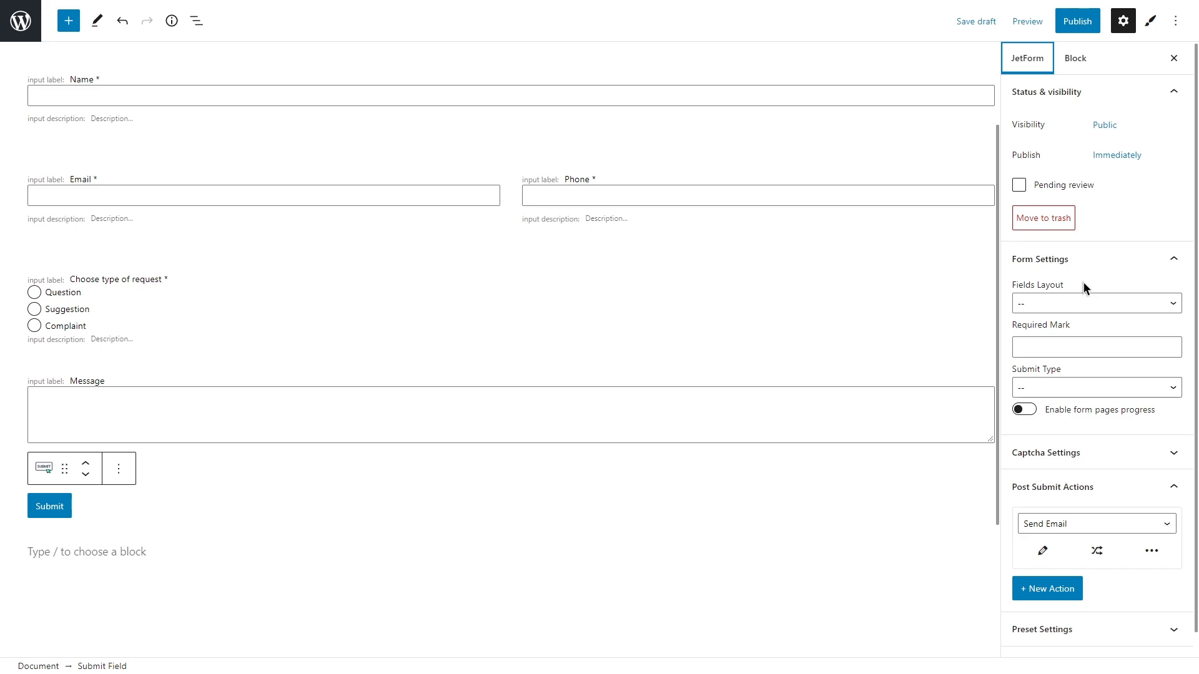
left_click(1087, 305)
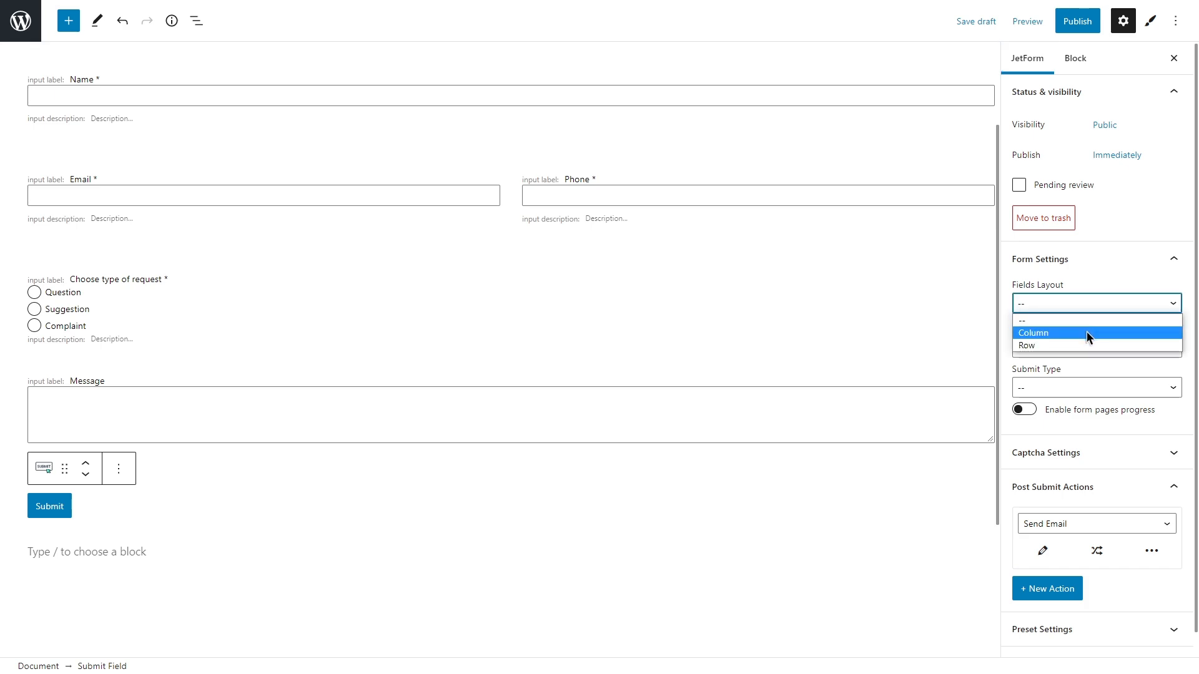
left_click(1086, 332)
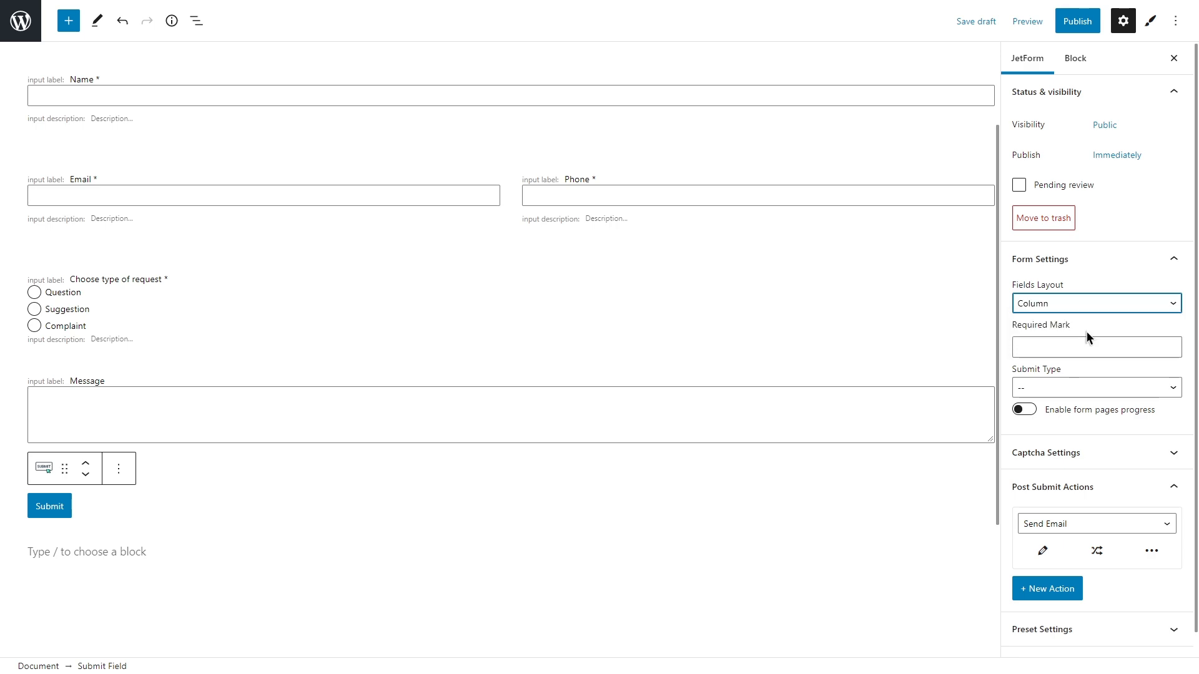
left_click(1084, 306)
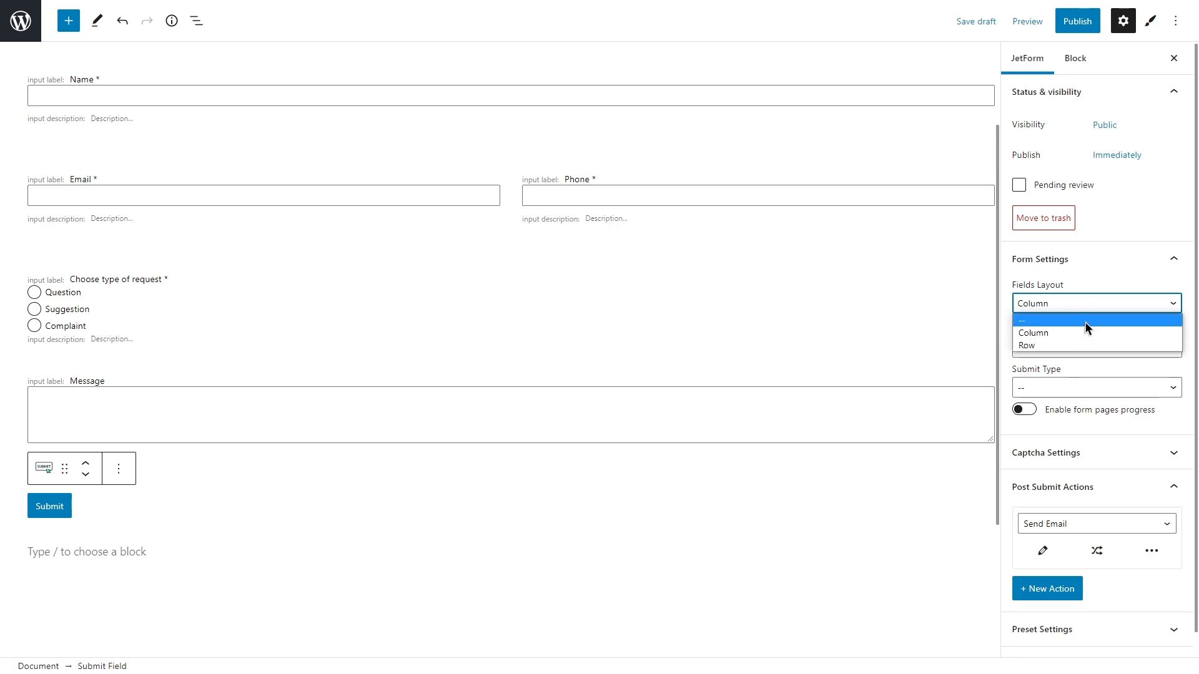
left_click(1088, 345)
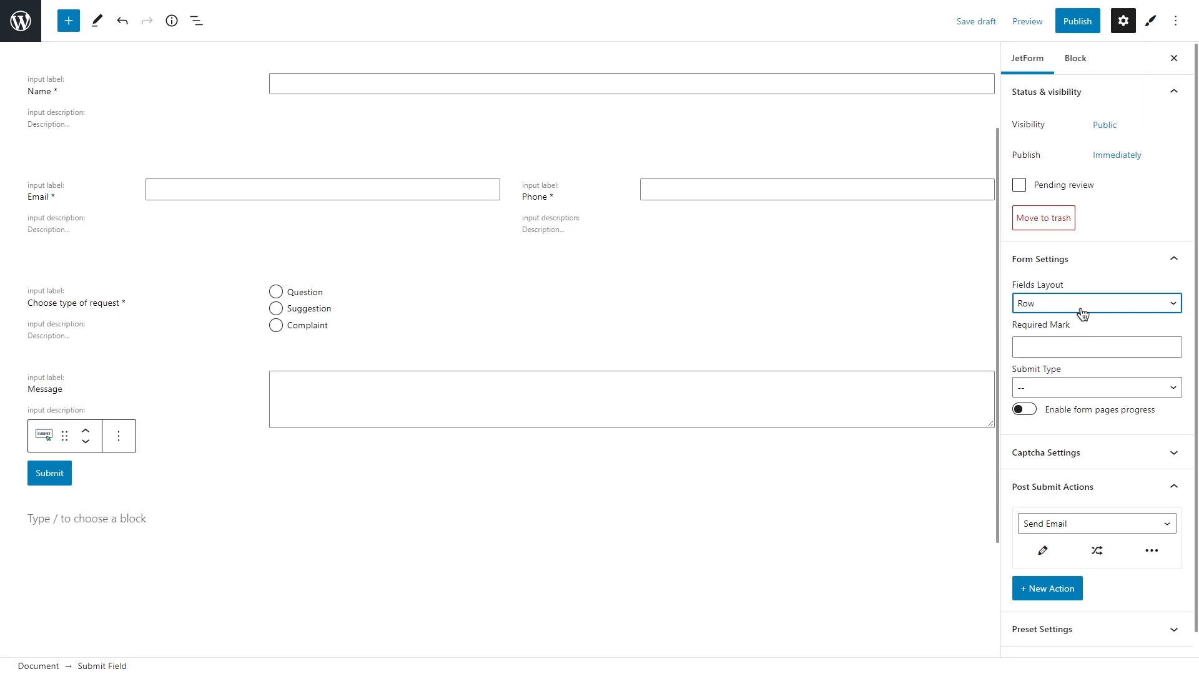
left_click(1081, 308)
left_click(1080, 318)
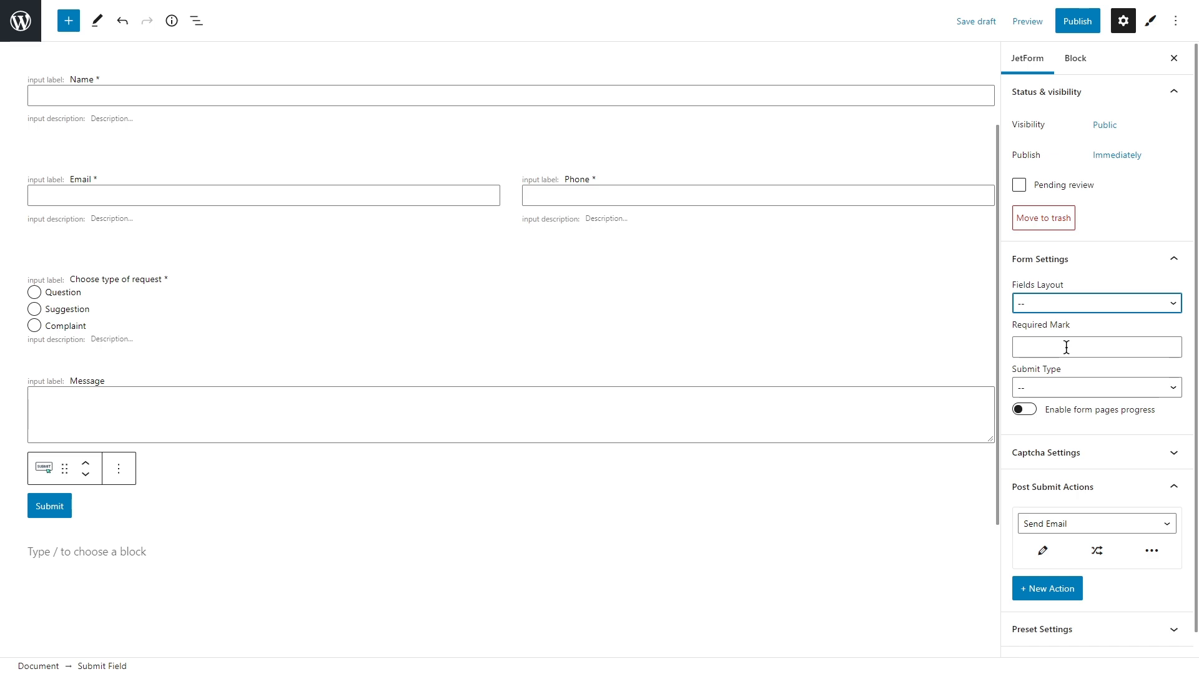
Step: Keep the default asterisk required mark and set Submit Type to AJAX
left_click(1067, 347)
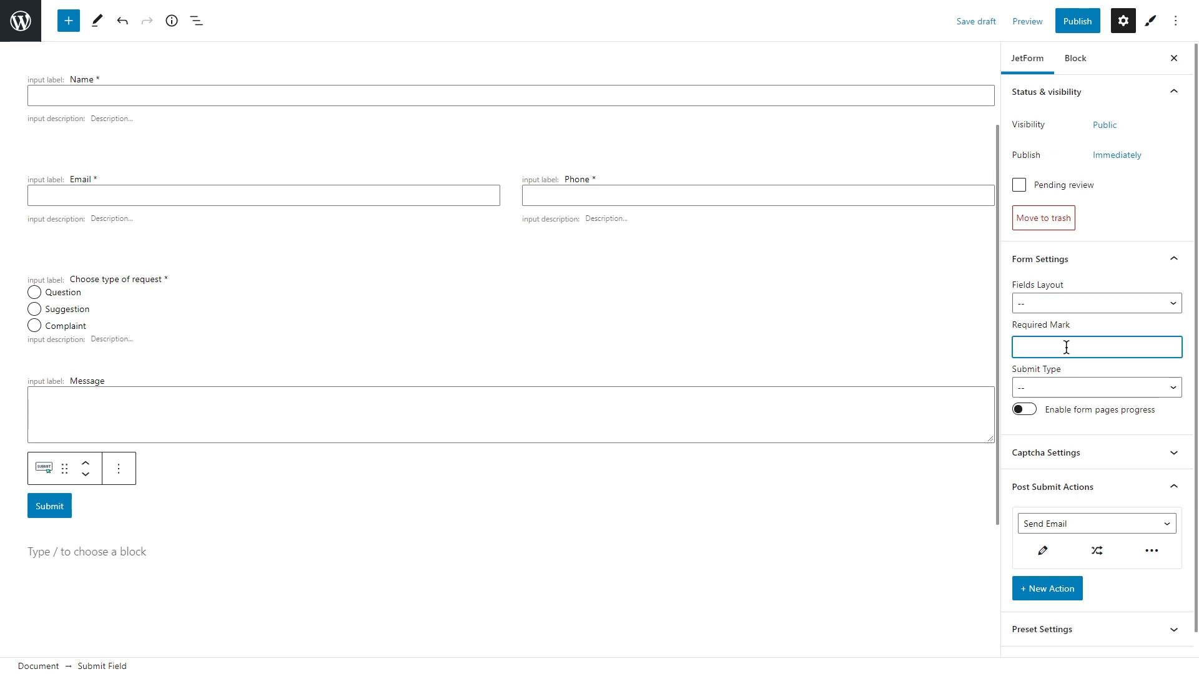
type("#**")
key("BackSpace")
key("BackSpace")
left_click(1083, 391)
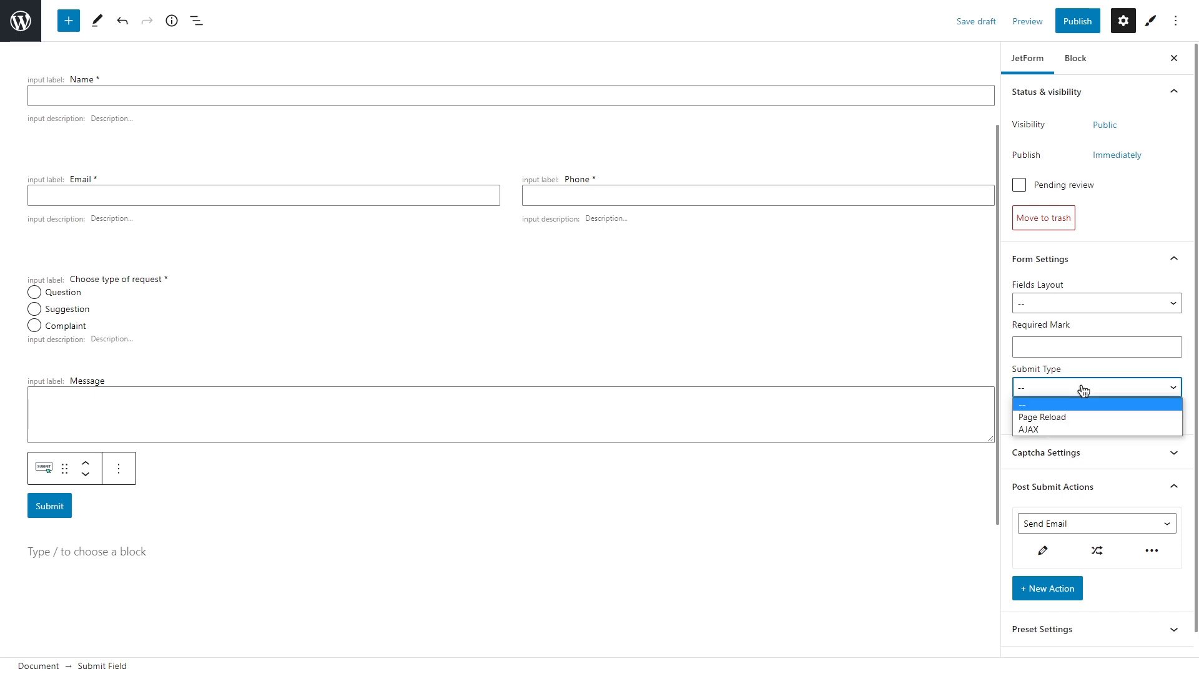
key("Down")
key("Down")
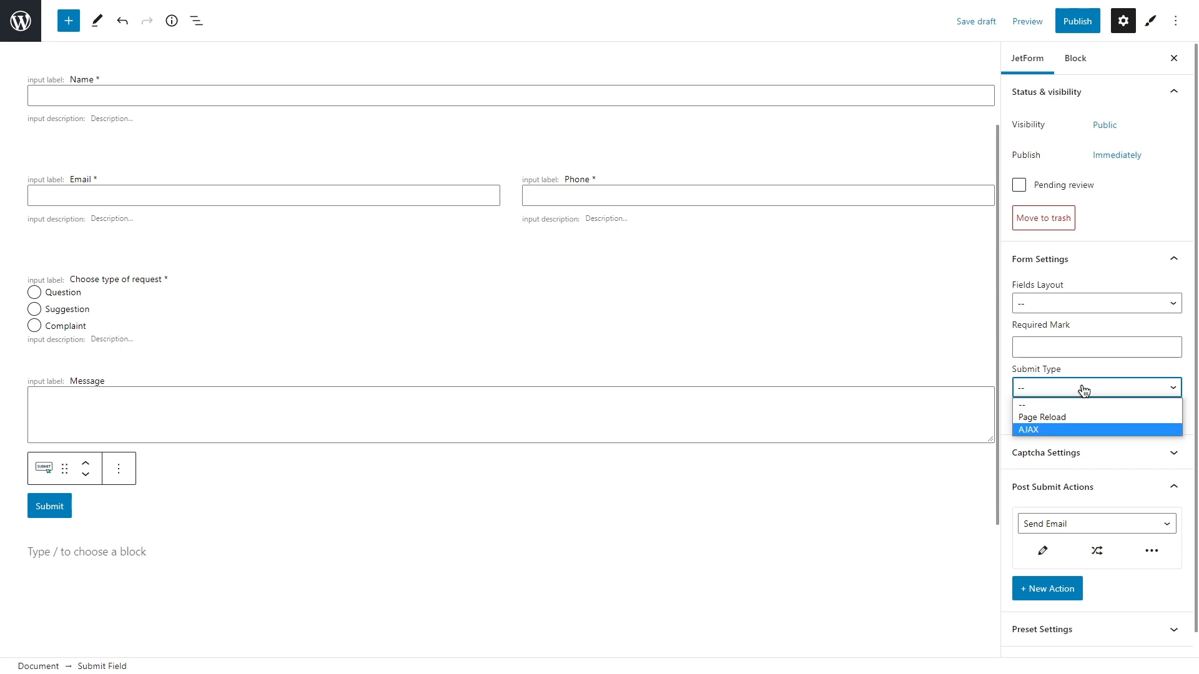
left_click(1086, 429)
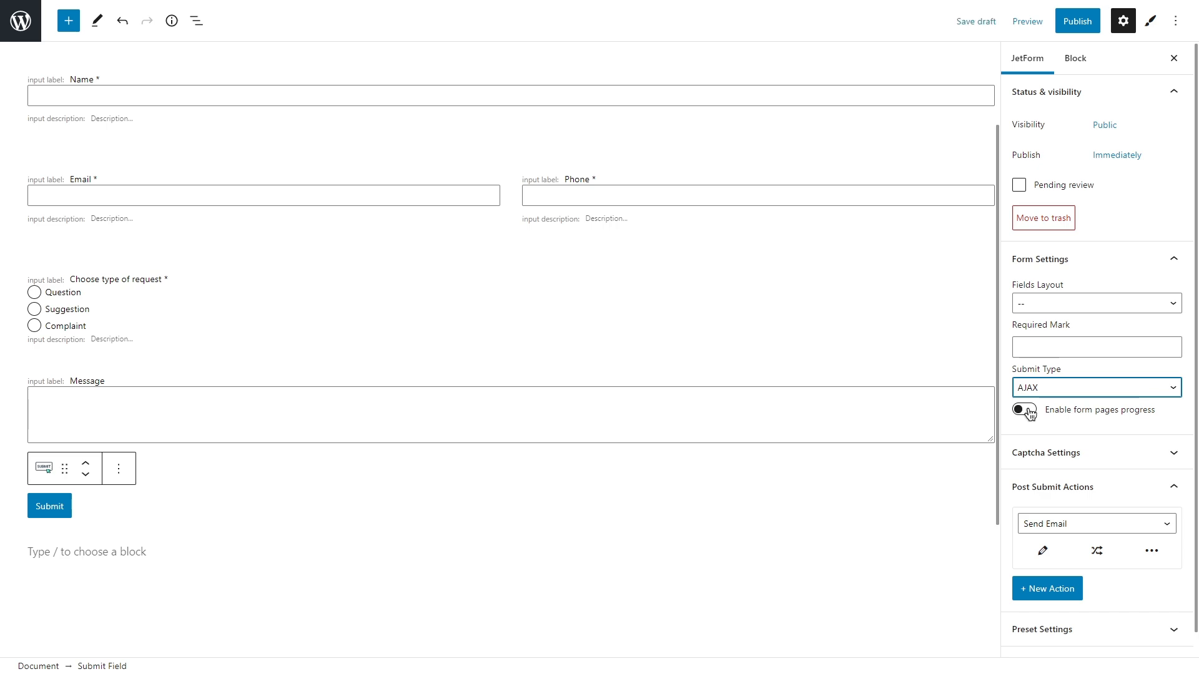
Step: Collapse the Post Submit Actions section of the form settings
left_click(1174, 489)
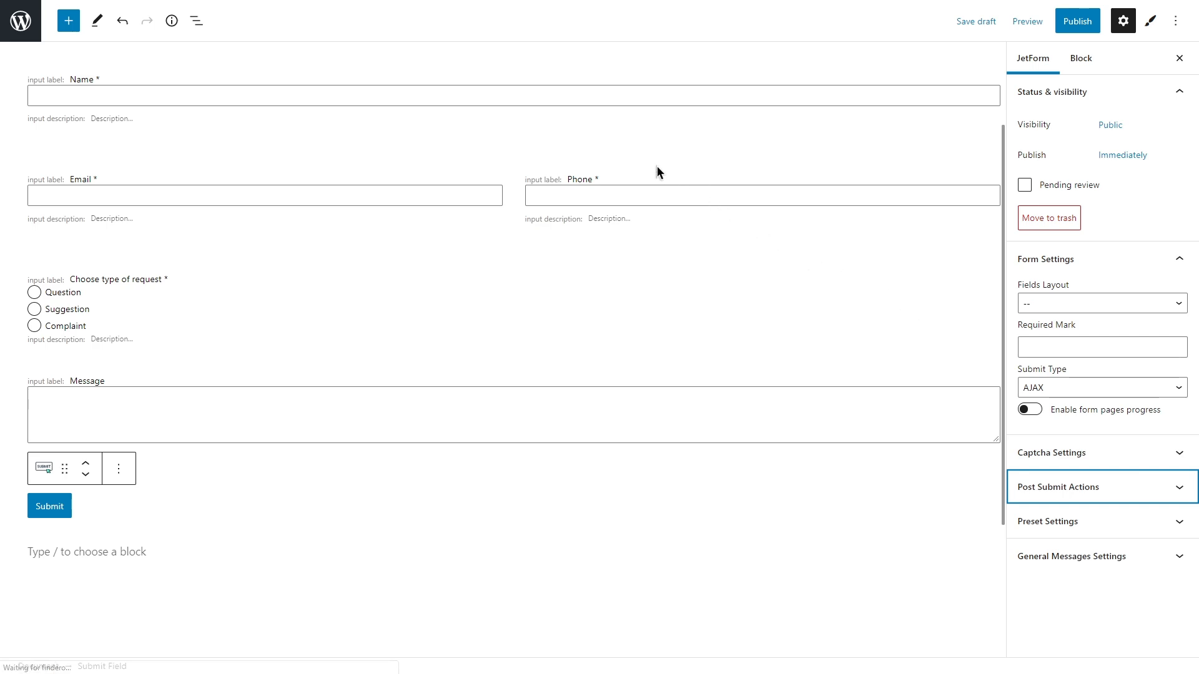
Step: Review the Name field's Text Input style: 14 px text, 1.2 line height, no padding or border
left_click(573, 114)
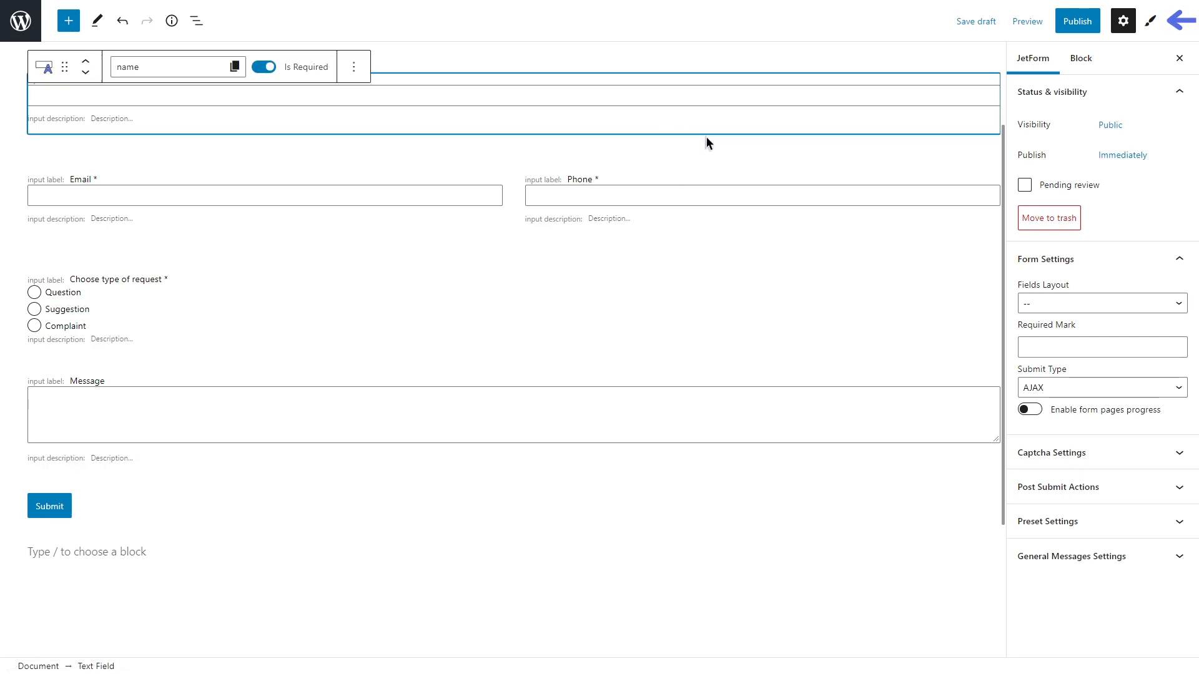
left_click(1150, 32)
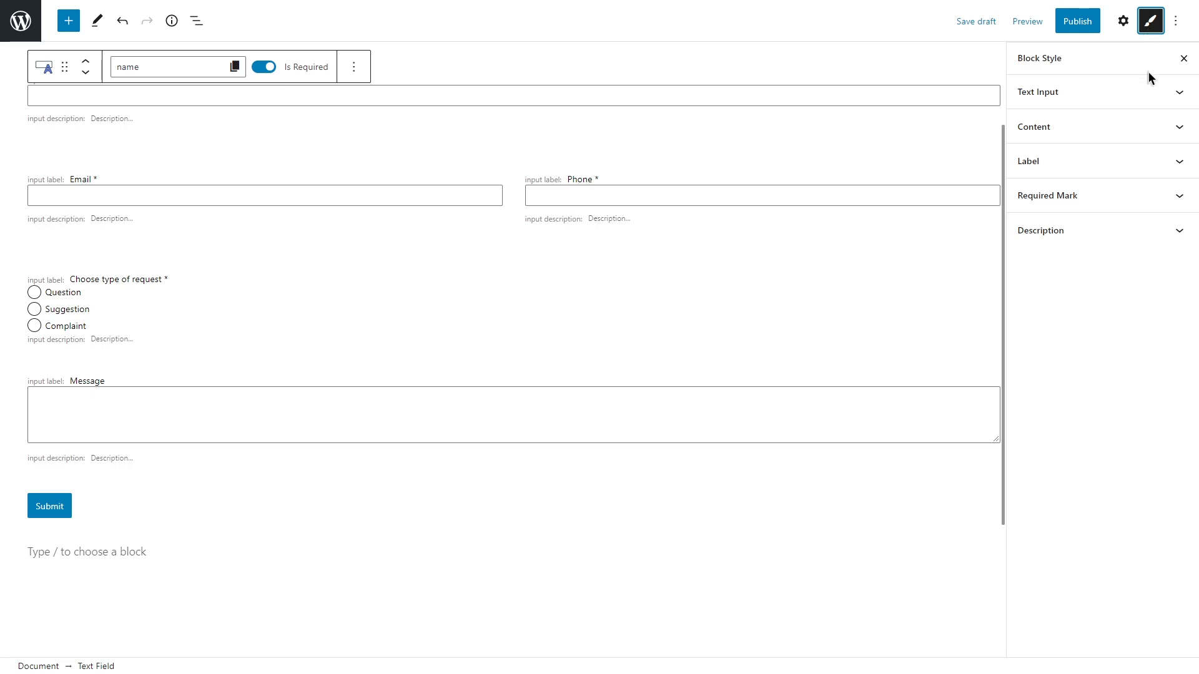
left_click(1148, 92)
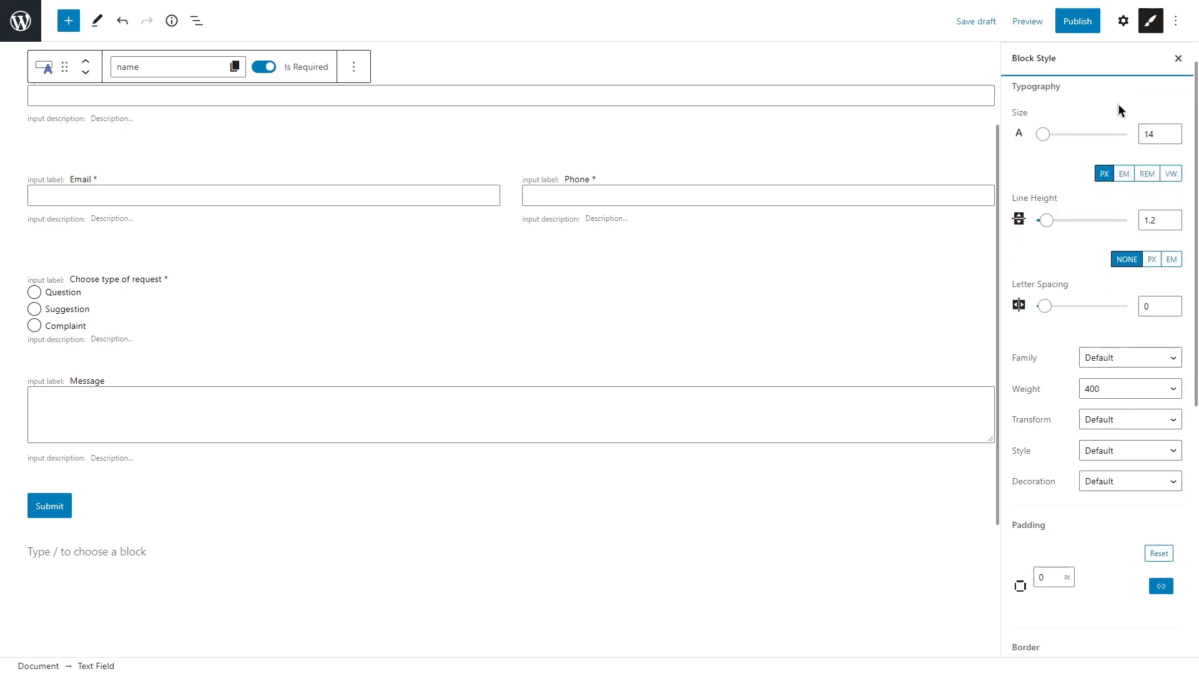
middle_click(1187, 148)
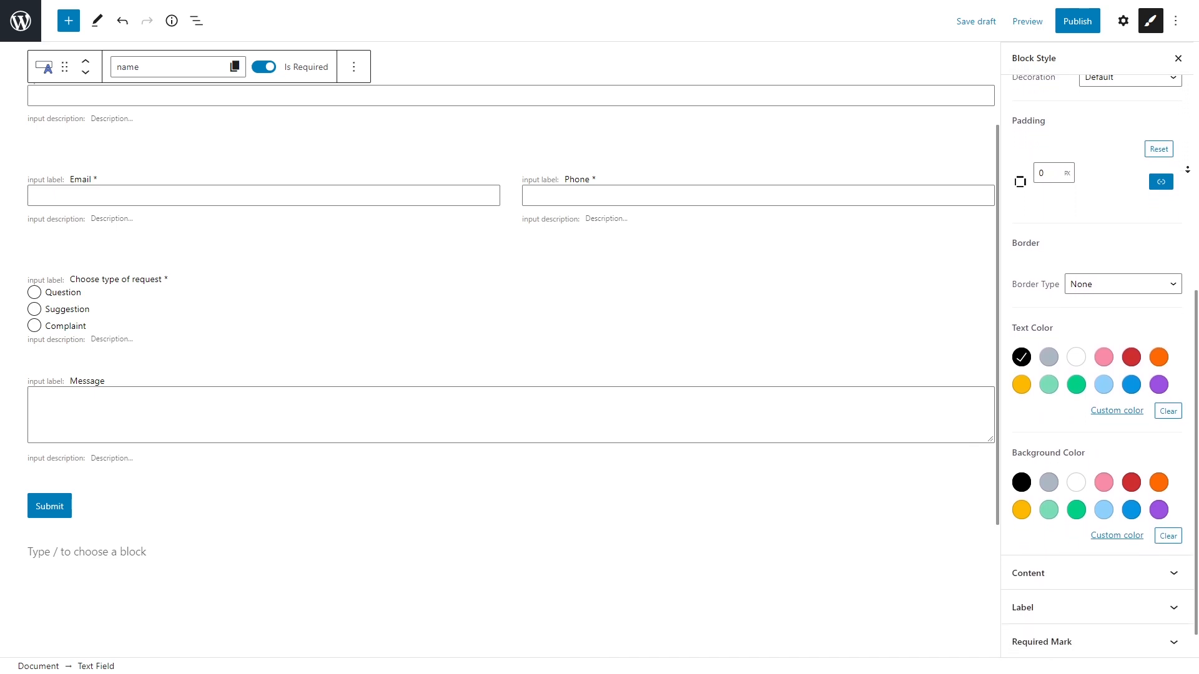
middle_click(1187, 169)
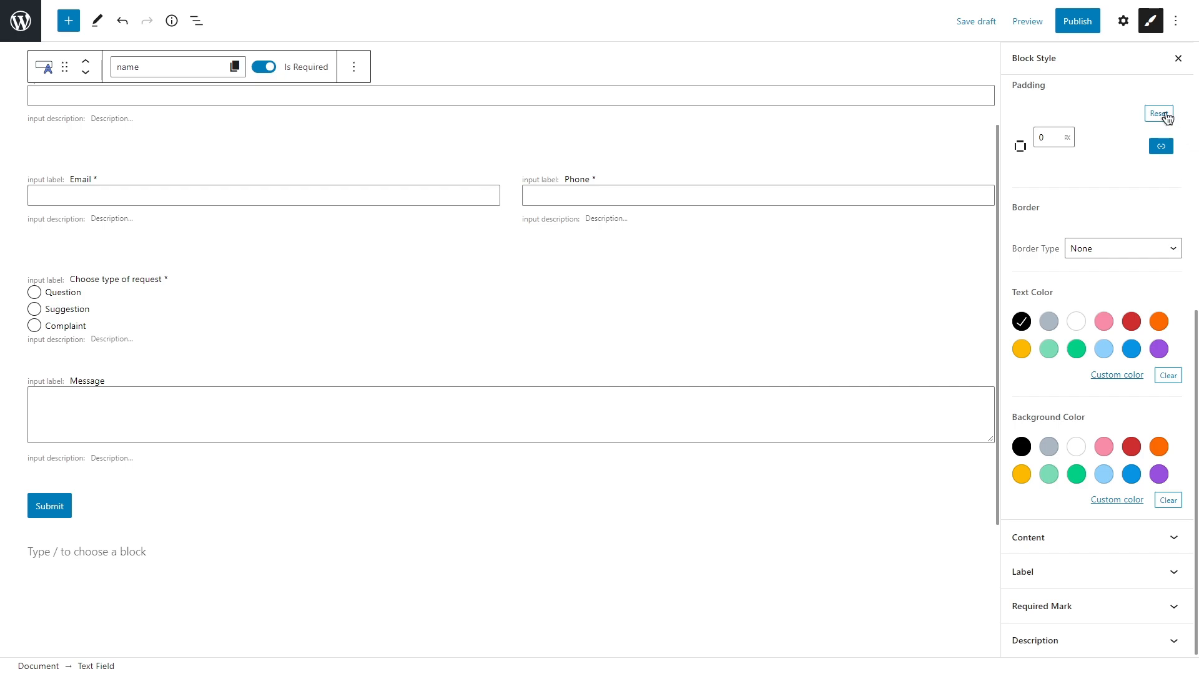
Step: Remove the Name field's label and add 'Name' as its placeholder
left_click(1123, 23)
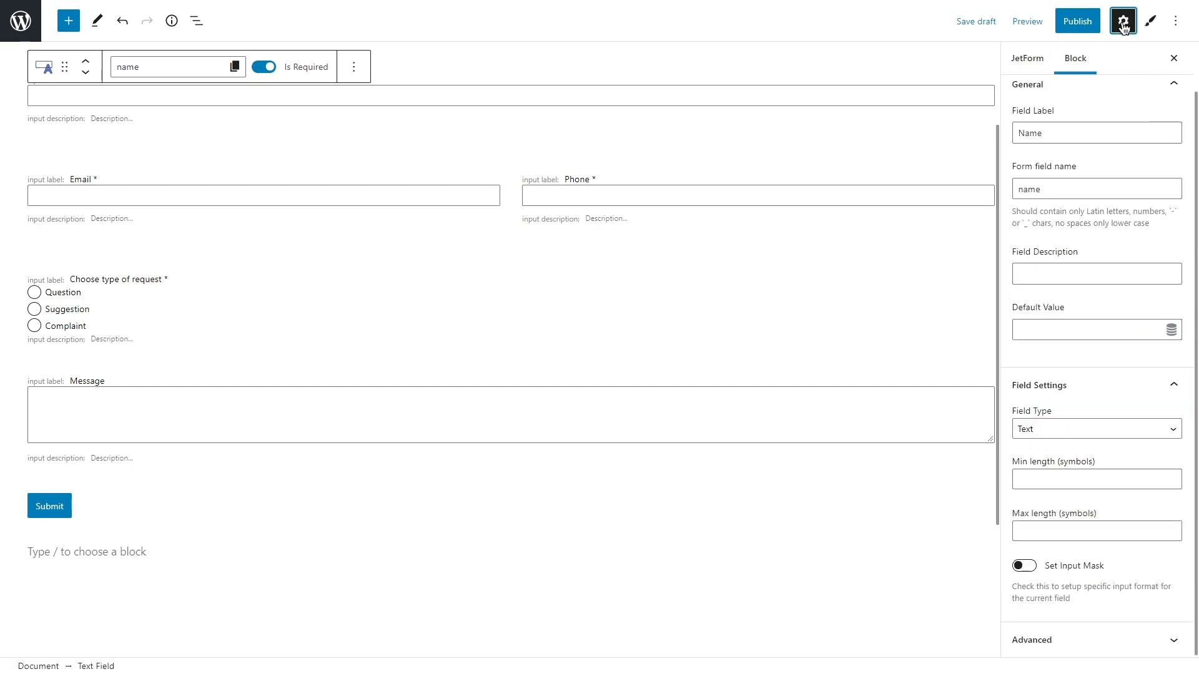
left_click_drag(1063, 131, 1019, 131)
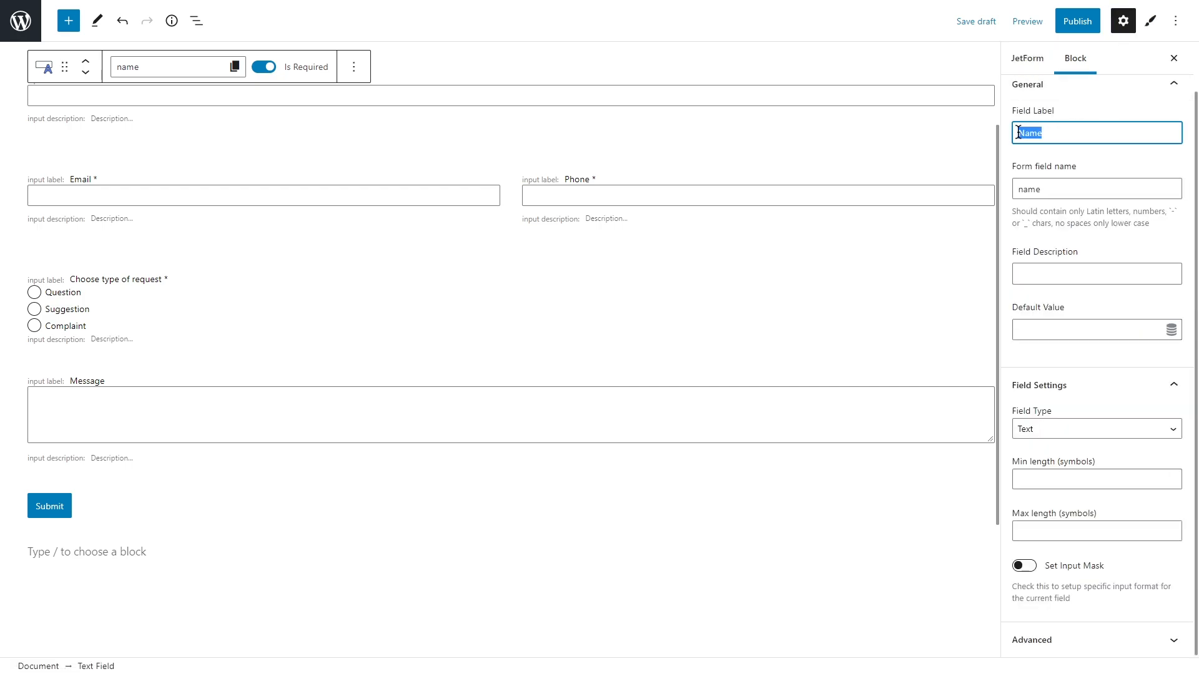
key("BackSpace")
left_click(1072, 641)
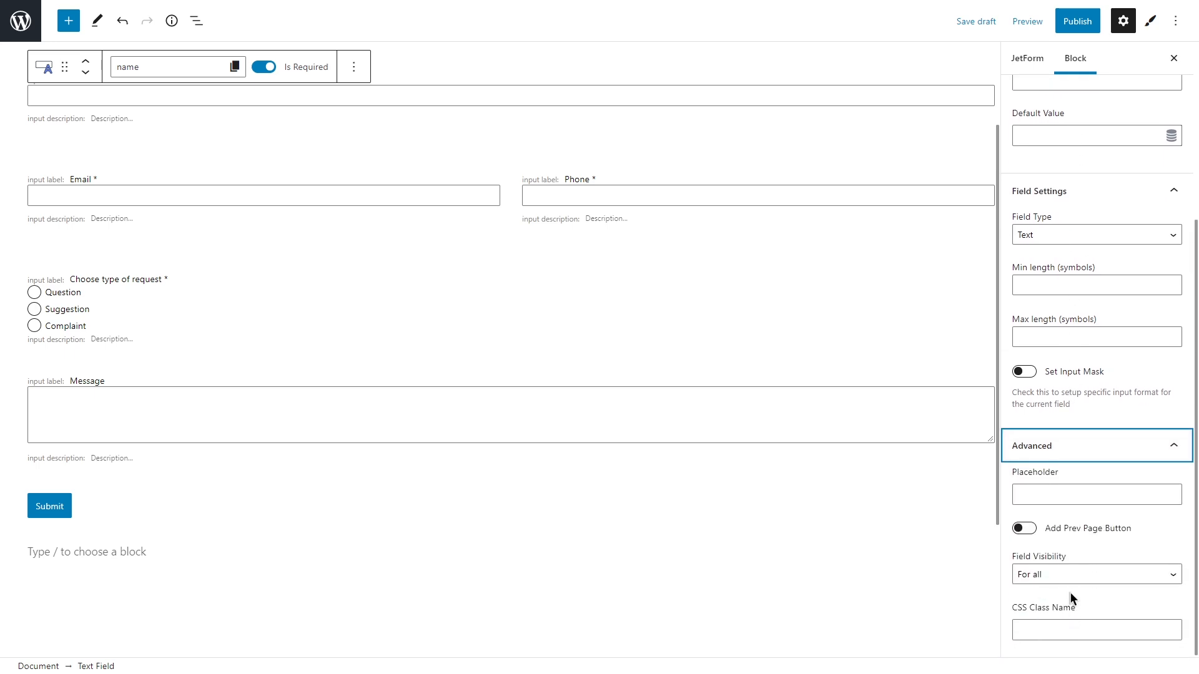
left_click(1055, 494)
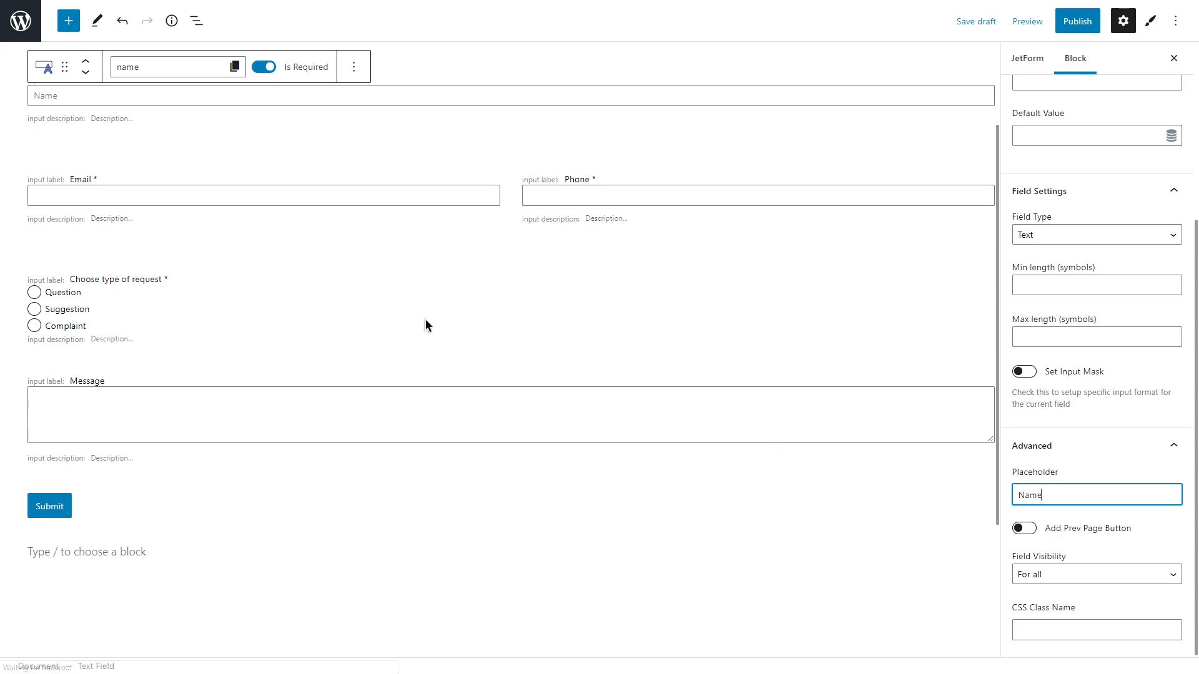
Step: Move the Email field's label text into its placeholder
left_click(290, 215)
double_click(1016, 185)
key("ctrl+x")
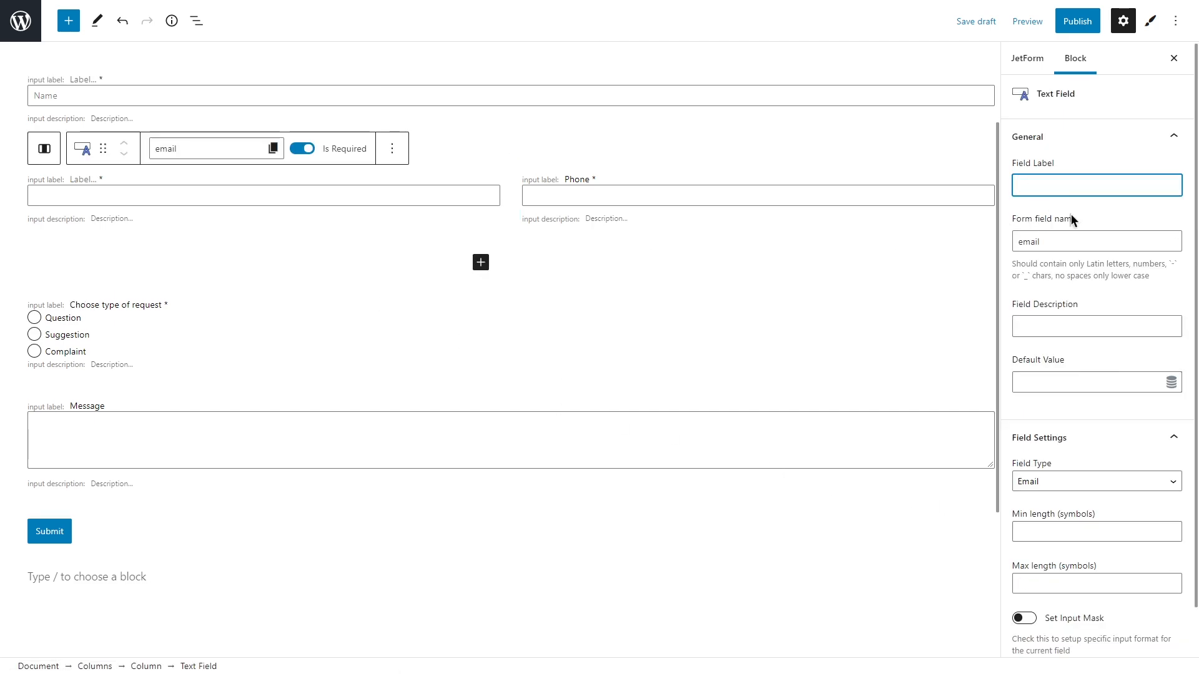
scroll(1071, 219, "down", 2)
left_click(1156, 627)
left_click(1099, 494)
key("ctrl+v")
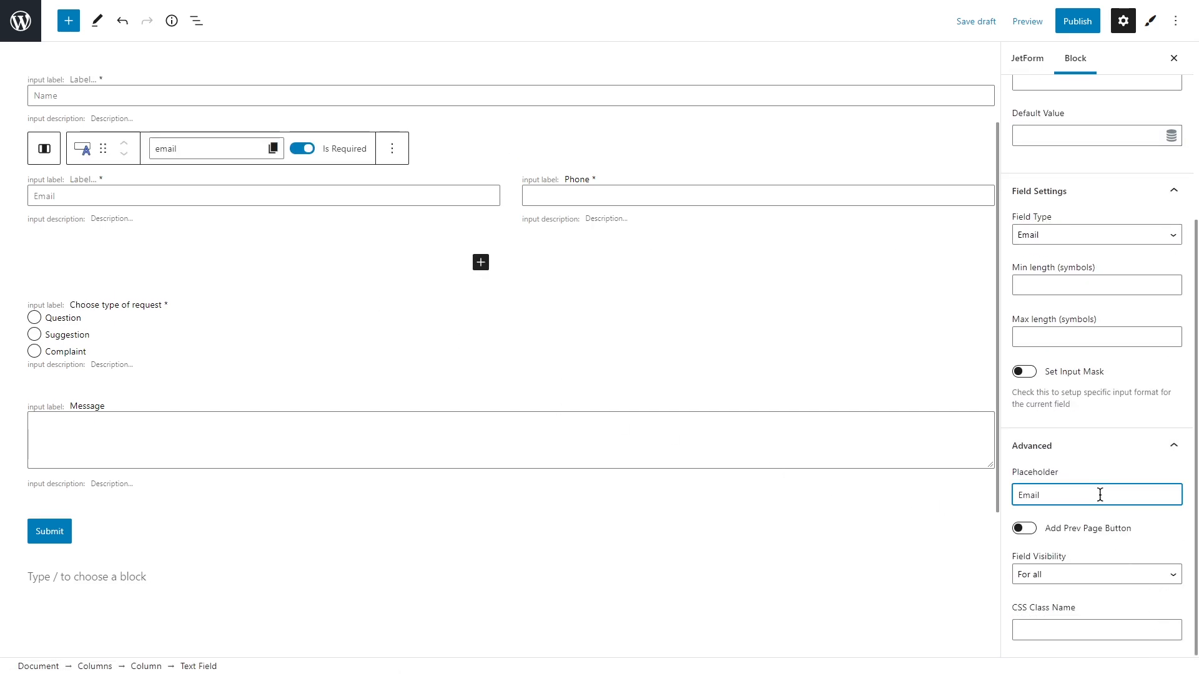
Step: Move the Phone field's label into its placeholder and switch off its input mask
left_click(666, 217)
double_click(1024, 185)
key("ctrl+x")
scroll(1162, 316, "down", 5)
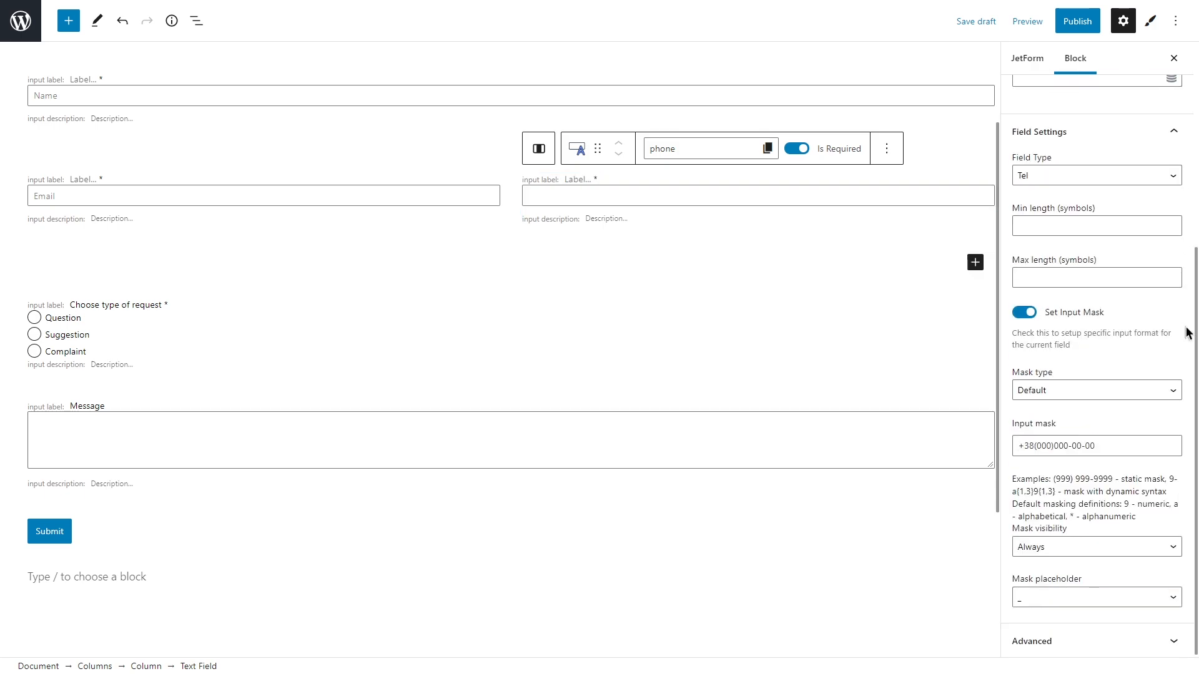
left_click(1129, 641)
left_click(1086, 493)
key("ctrl+v")
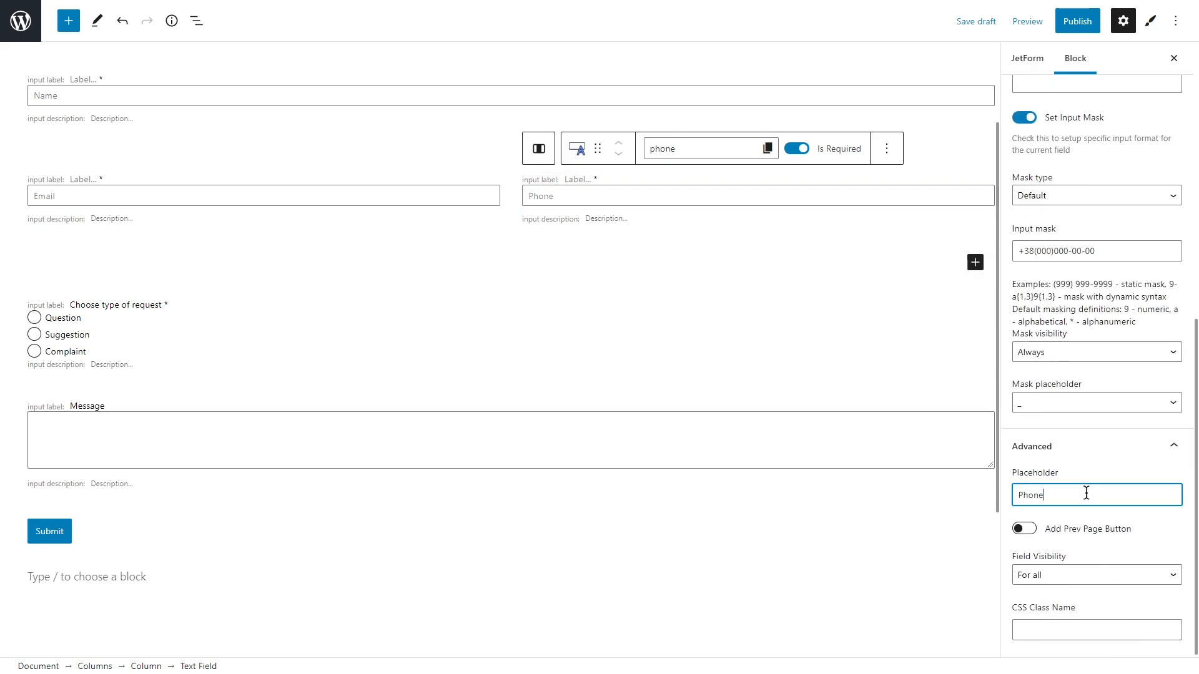
left_click(1024, 122)
Step: Relabel the radio field 'Preferred methods of communication' with a matching field name
left_click(255, 336)
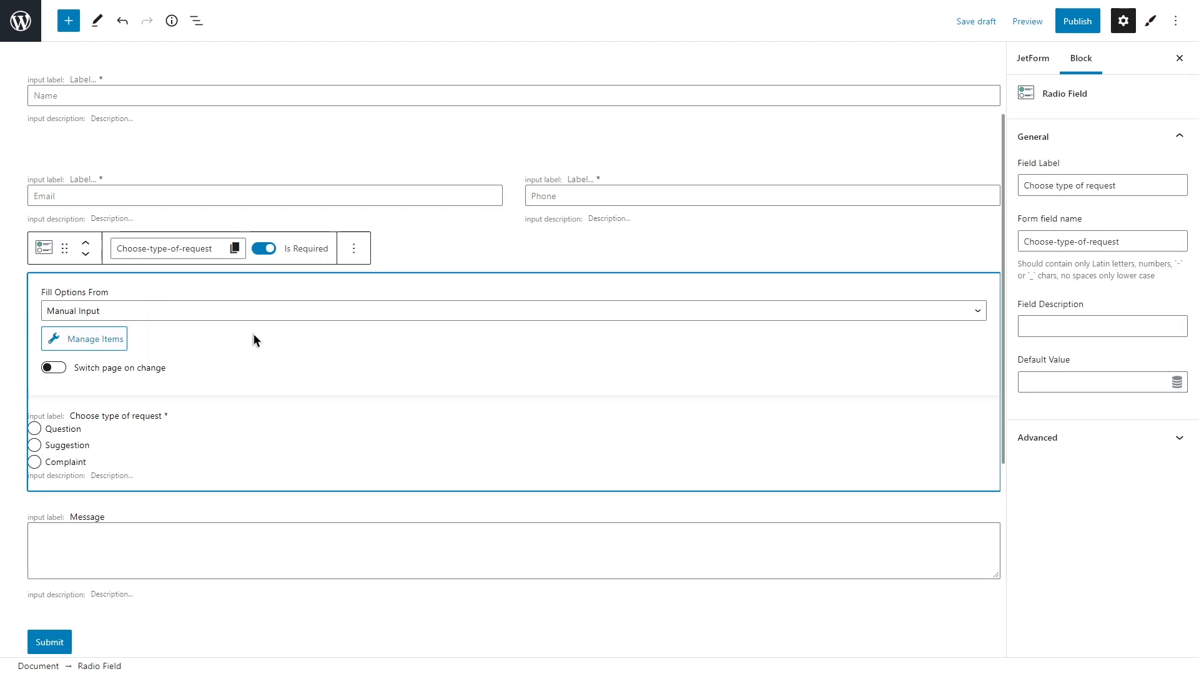
left_click_drag(1131, 185, 1021, 188)
key("ctrl+v")
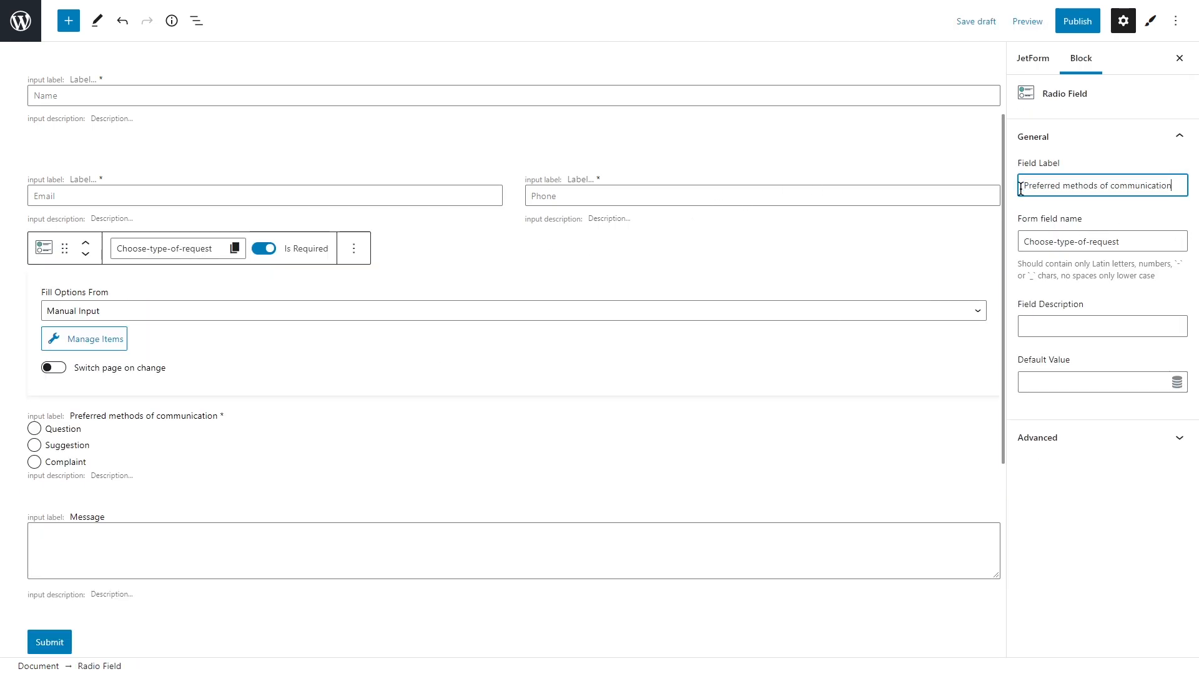
key("ctrl+a")
left_click(1119, 243)
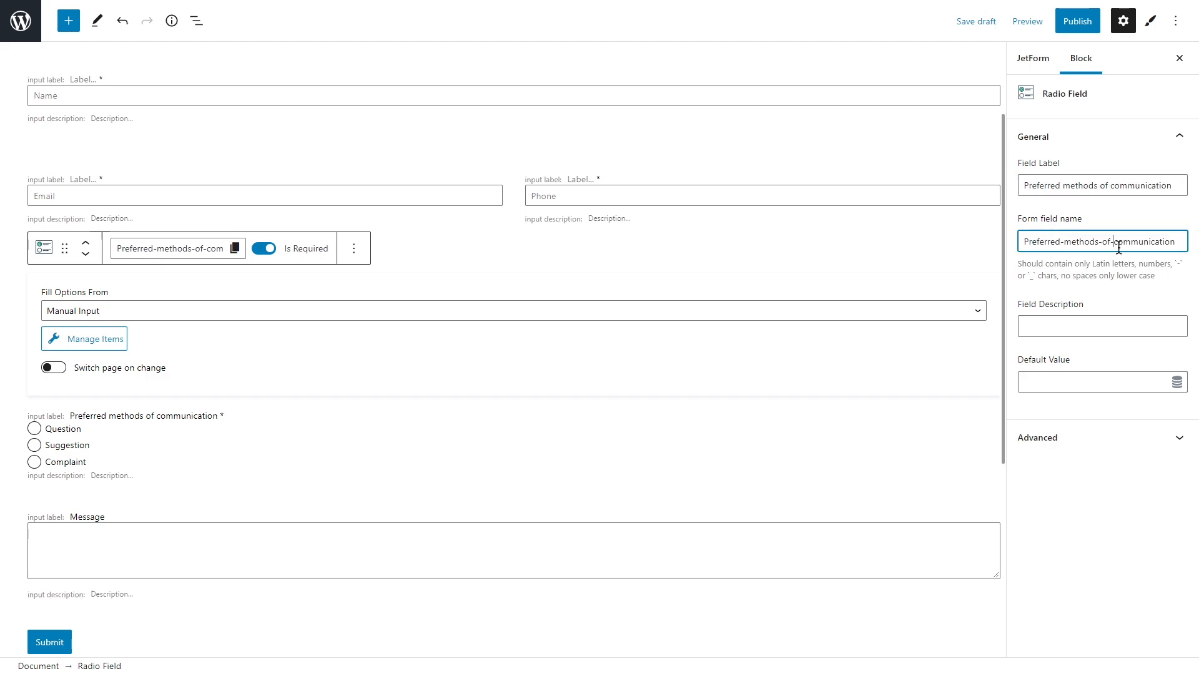
Step: Delete the Complaint option and change Question to Email for label and value
left_click(111, 342)
left_click(903, 367)
left_click(658, 56)
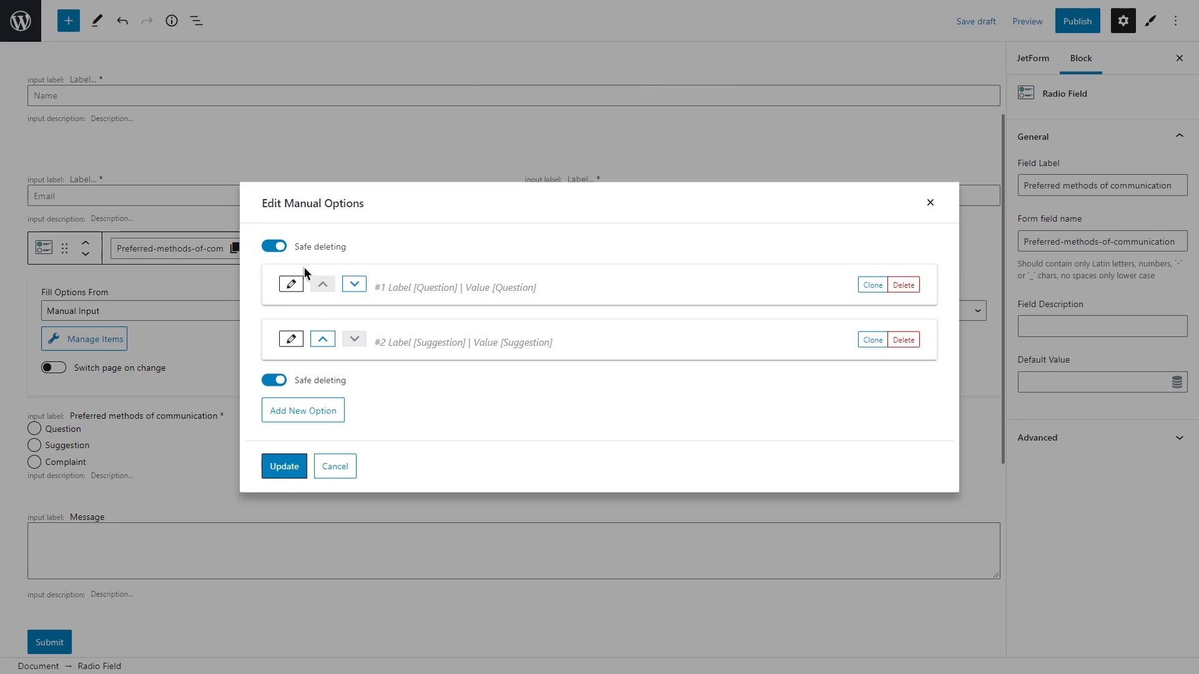
left_click(291, 280)
left_click_drag(486, 259, 444, 263)
type("Email")
key("ctrl+c")
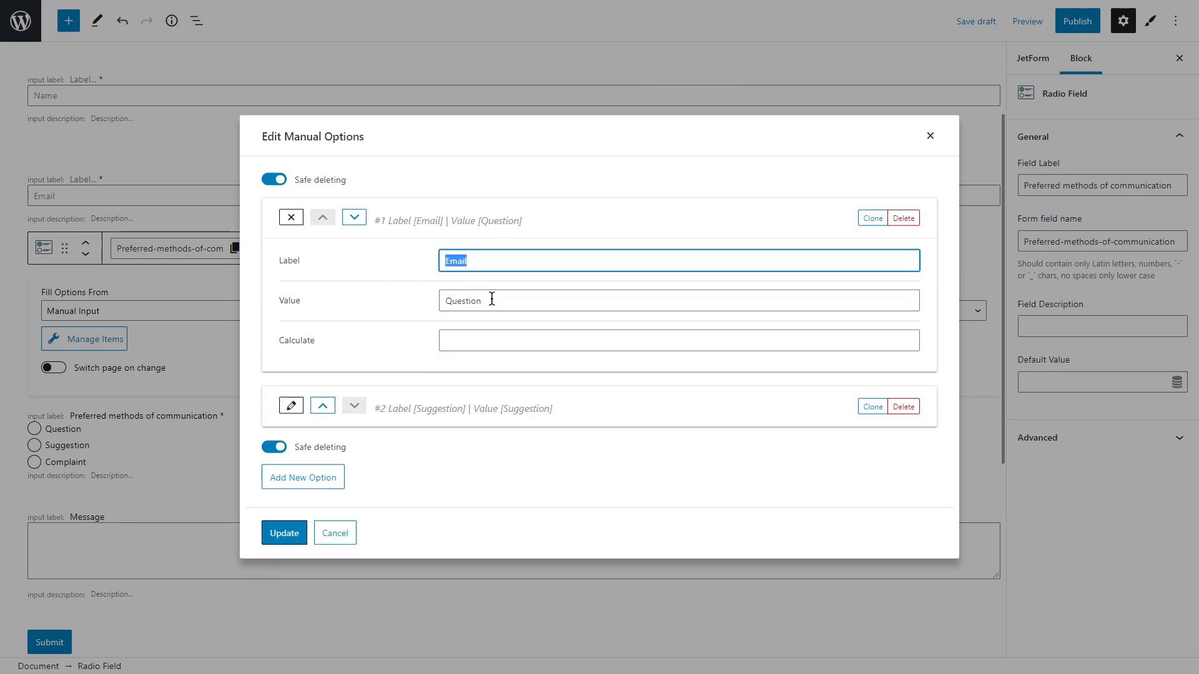
left_click_drag(491, 301, 444, 301)
key("ctrl+v")
Step: Change the Suggestion option to Phone for label and value, and save the options
left_click(291, 406)
double_click(477, 382)
type("Phone")
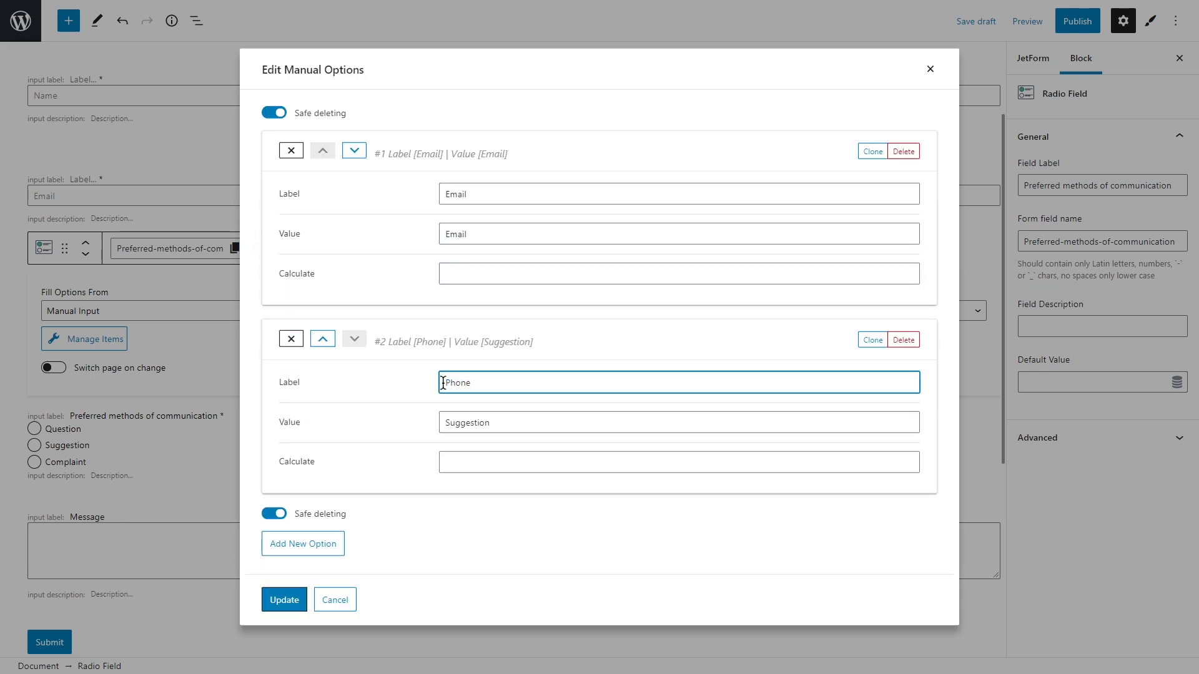
left_click_drag(469, 382, 444, 384)
key("ctrl+c")
left_click_drag(495, 423, 444, 423)
key("ctrl+v")
left_click(284, 600)
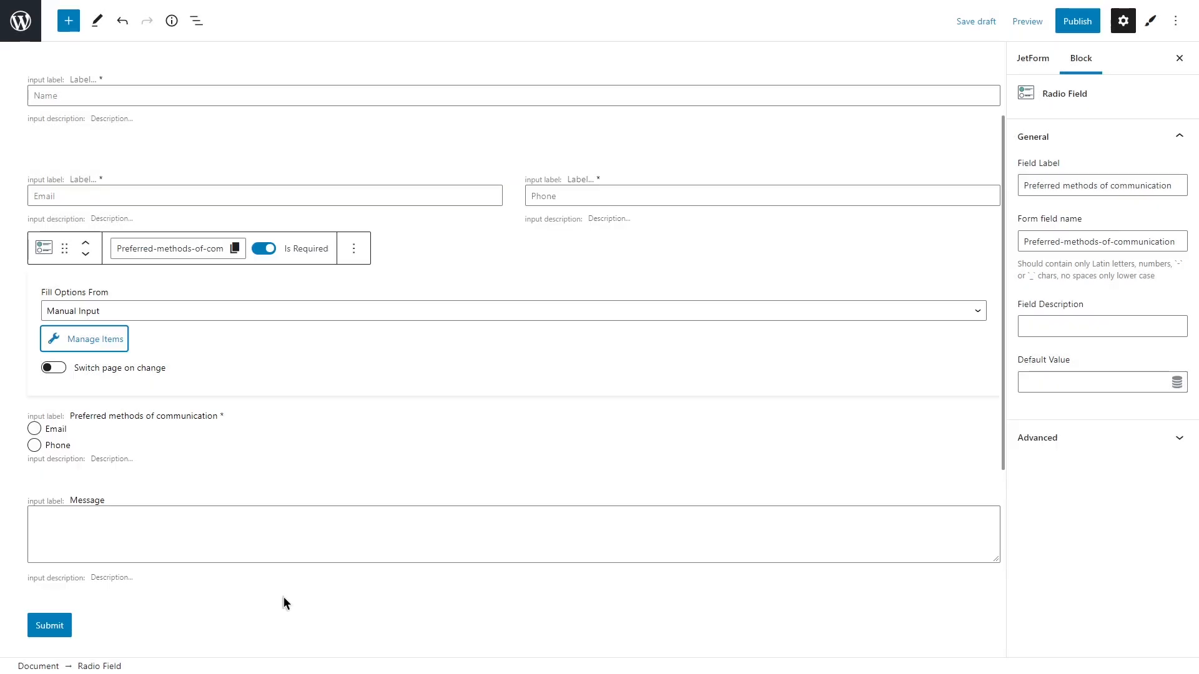
left_click(257, 529)
Step: Delete the Message label and set its placeholder to 'Write your message here...'
left_click_drag(1062, 185, 1024, 184)
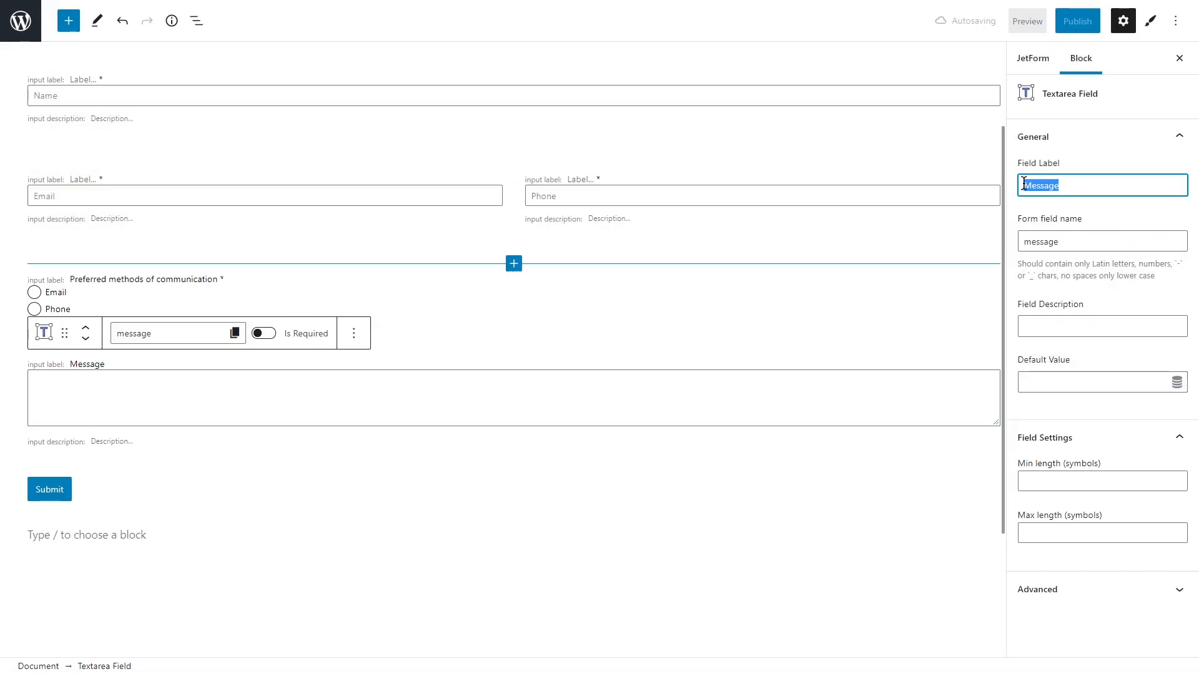
key("BackSpace")
left_click(1102, 589)
left_click(1054, 494)
type("Write your")
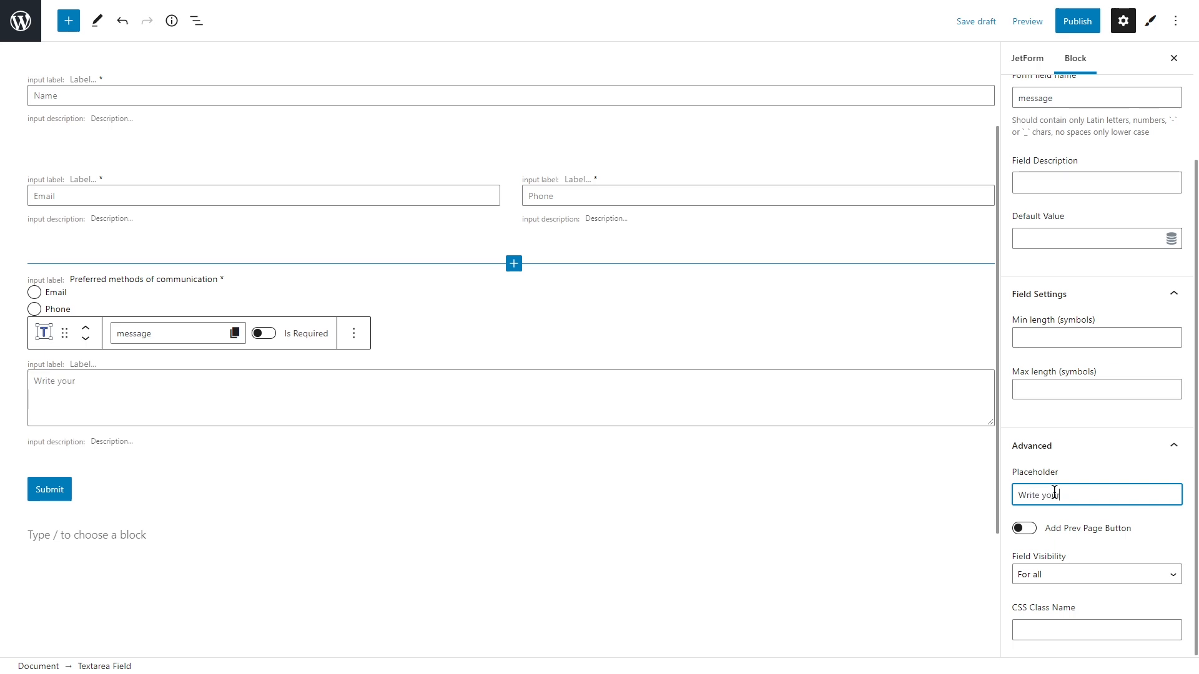
type(" message here...")
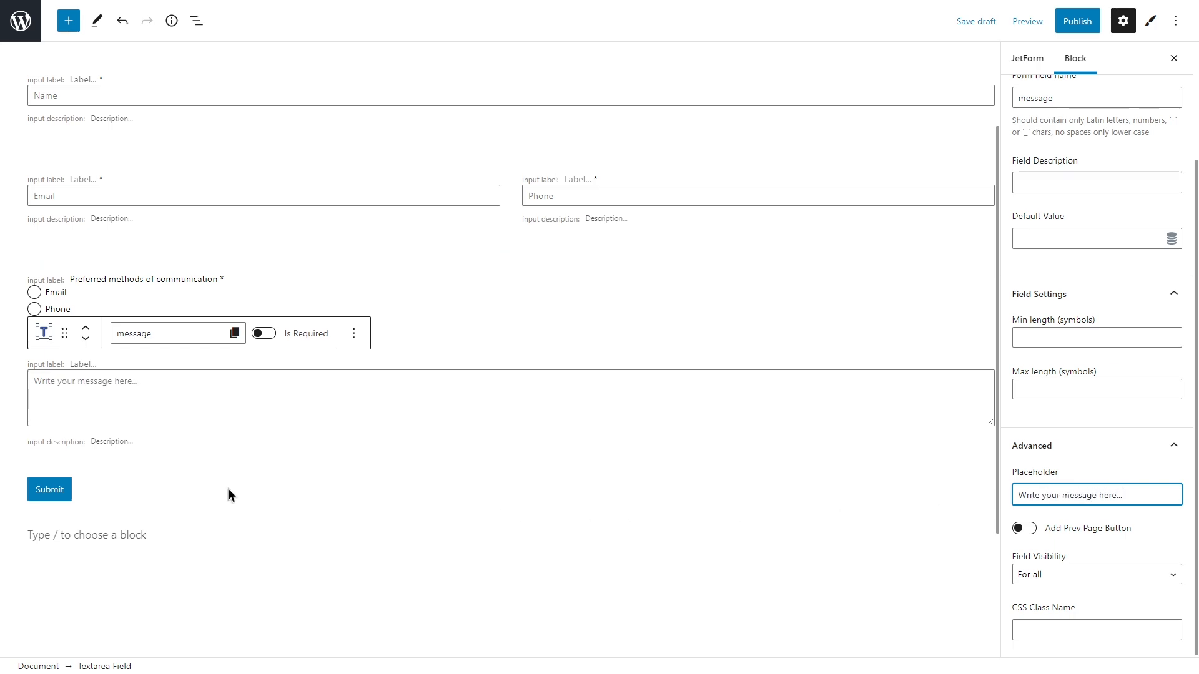
left_click(104, 488)
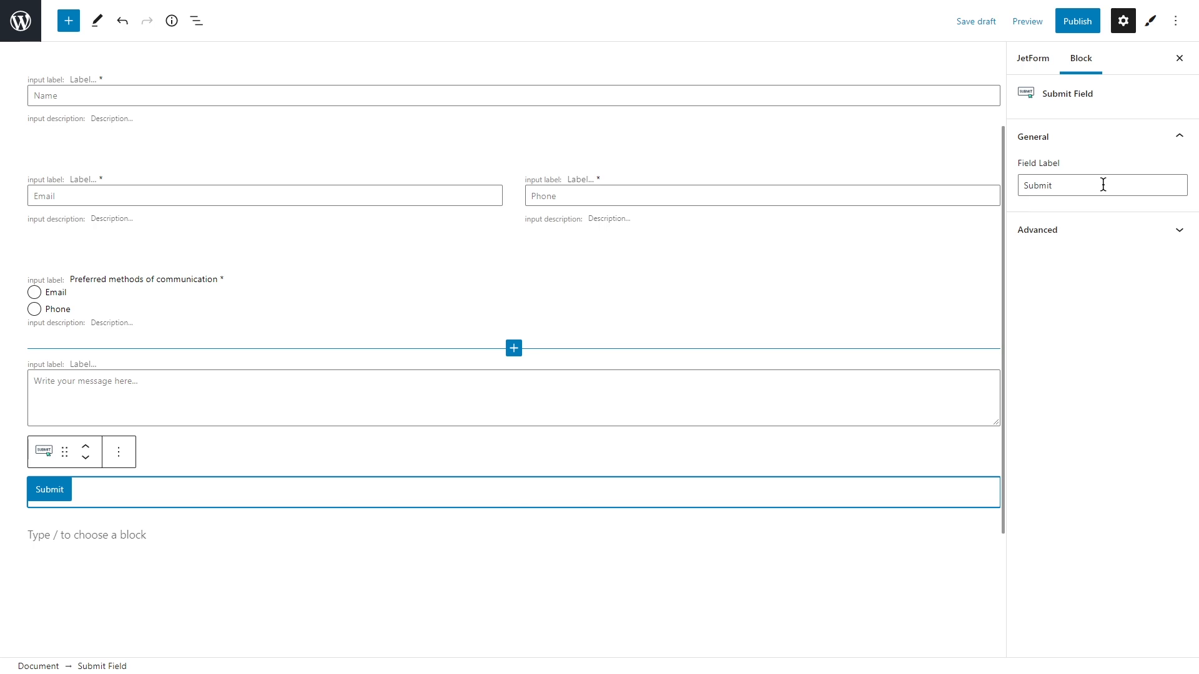
left_click(921, 115)
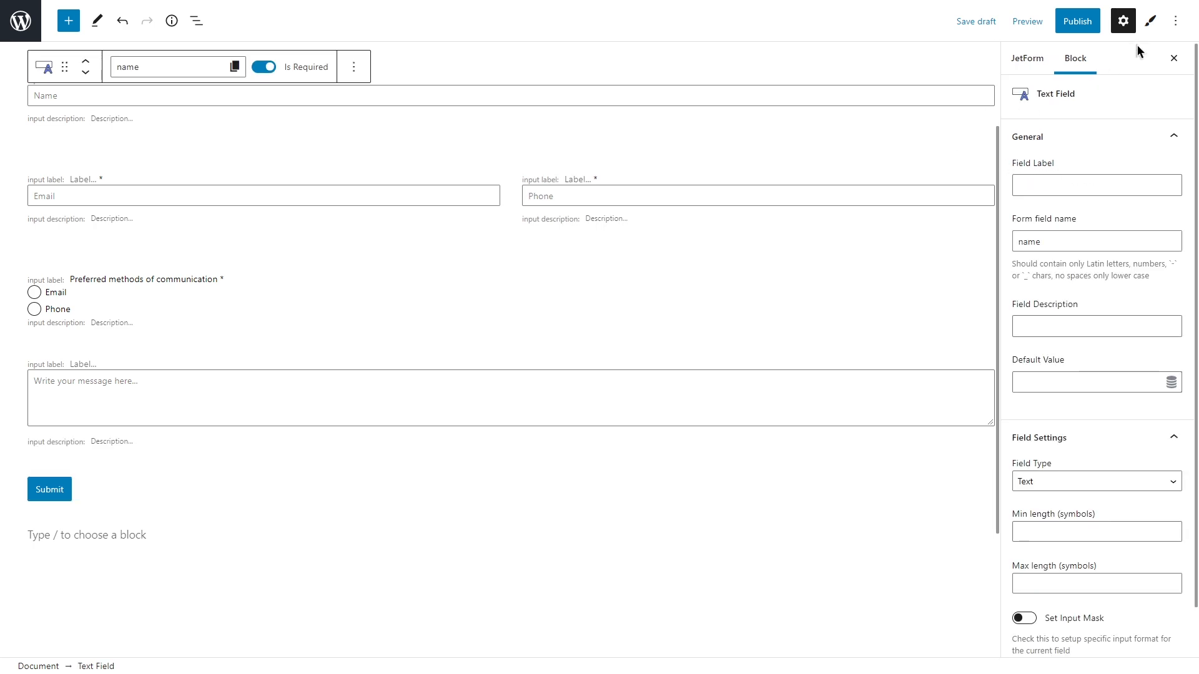
Step: Set the text input font size to 15 px and the family to Poppins
left_click(1150, 21)
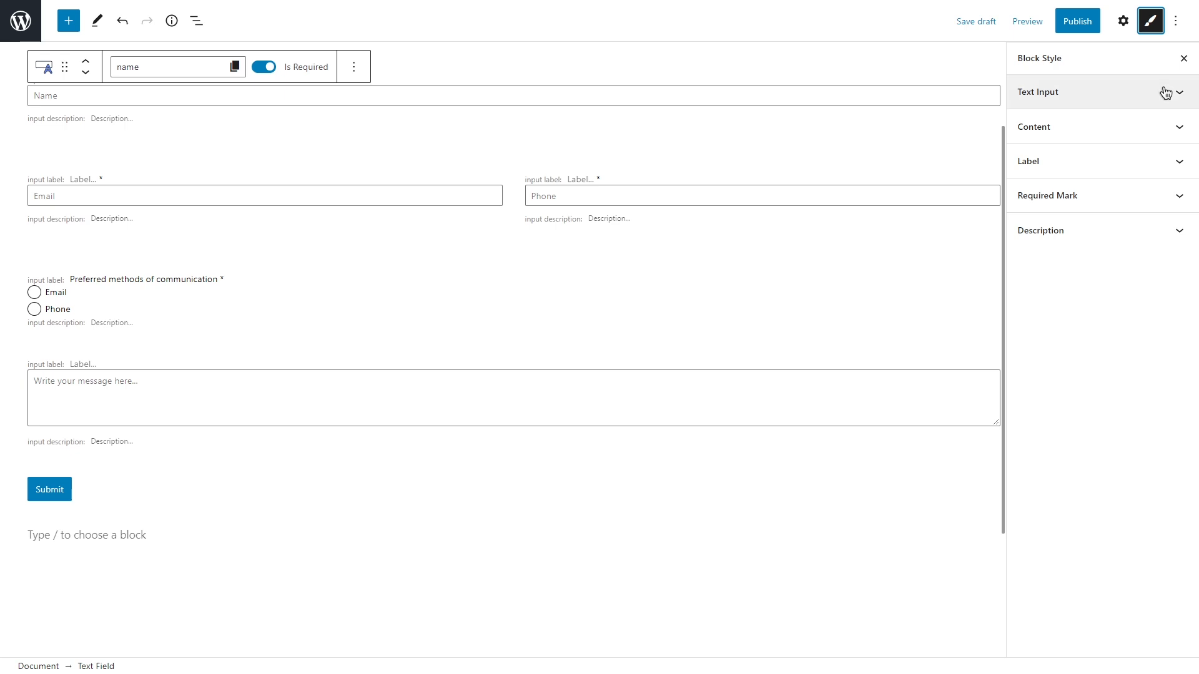
left_click(1165, 92)
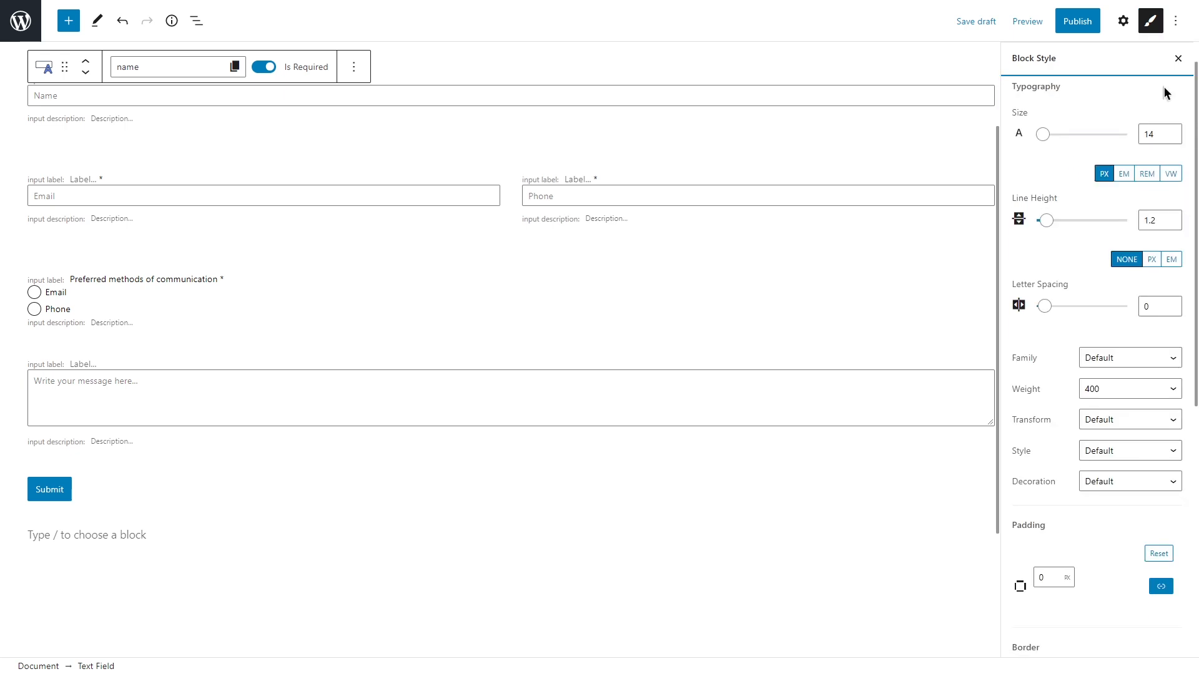
left_click(1159, 134)
key("BackSpace")
type("5")
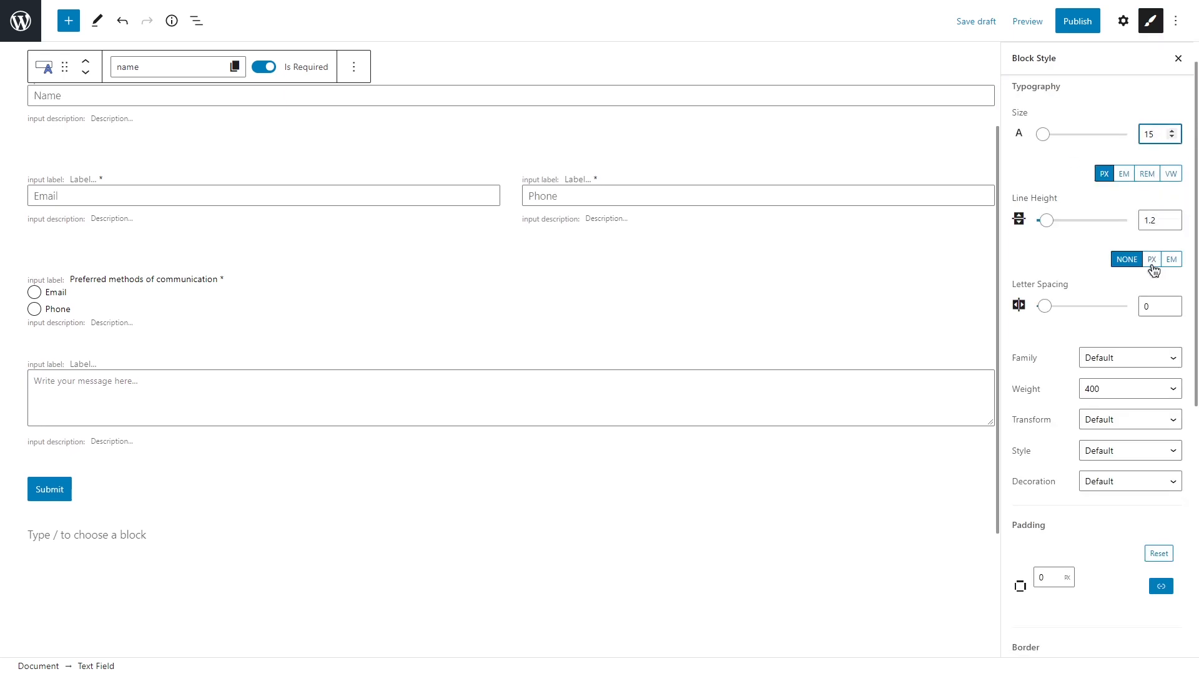
left_click(1144, 359)
scroll(1141, 413, "down", 20)
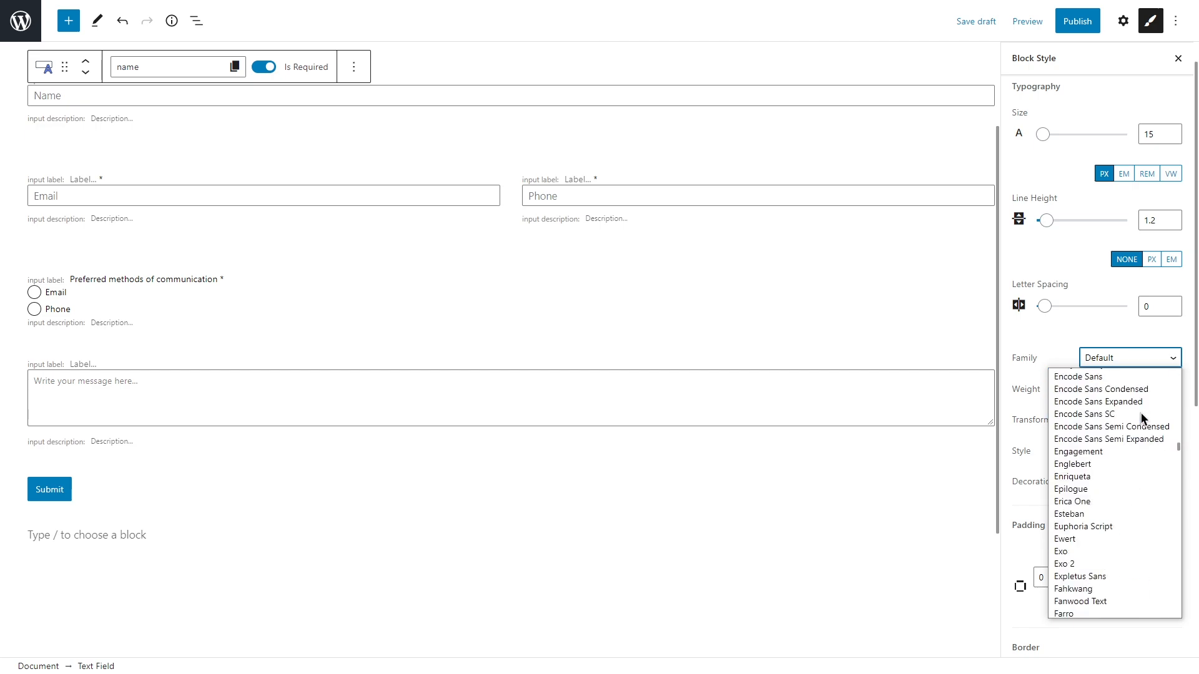
scroll(1141, 413, "down", 5)
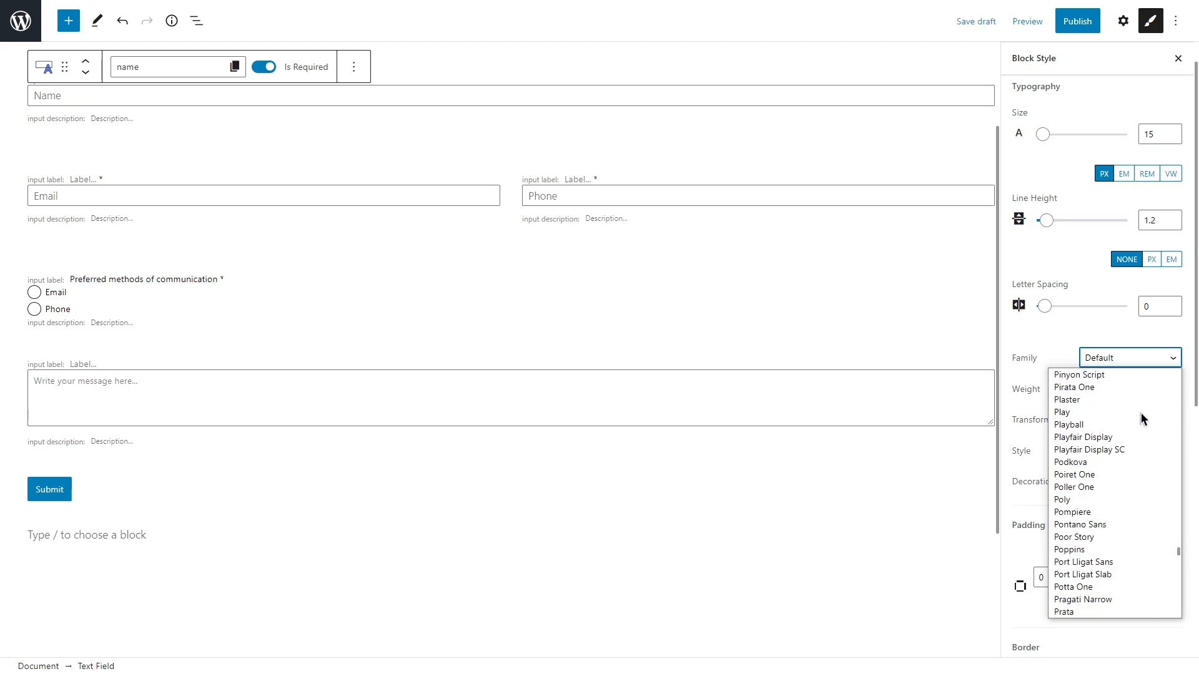
left_click(1085, 538)
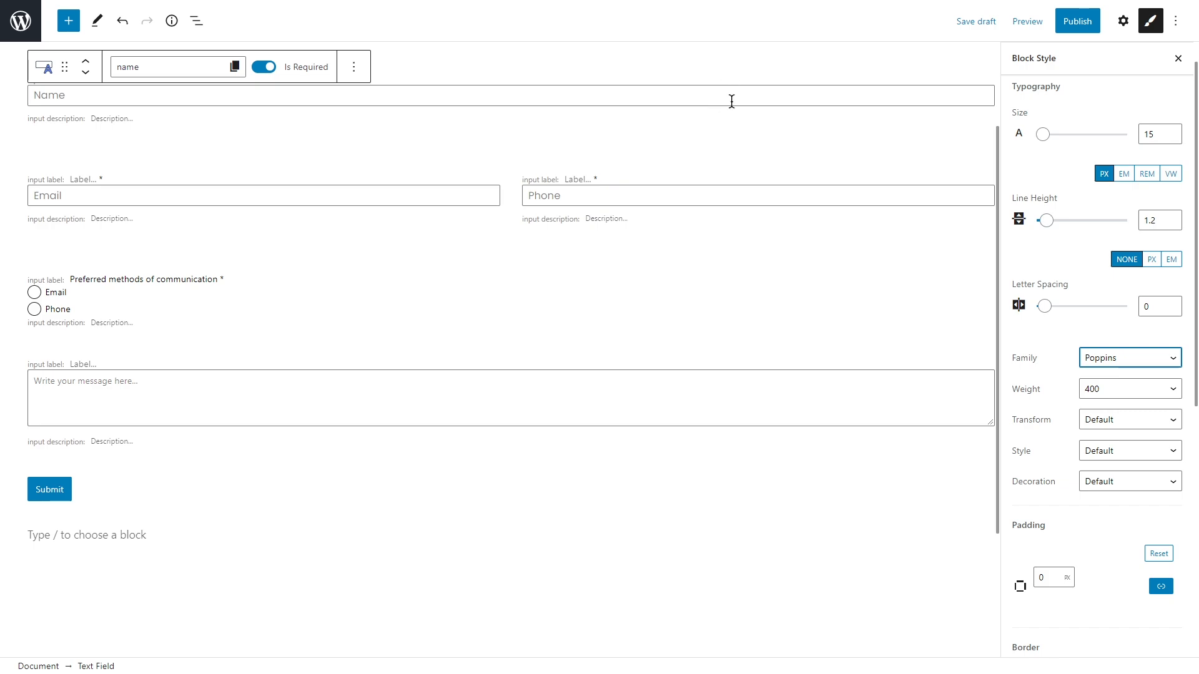
scroll(1042, 346, "down", 5)
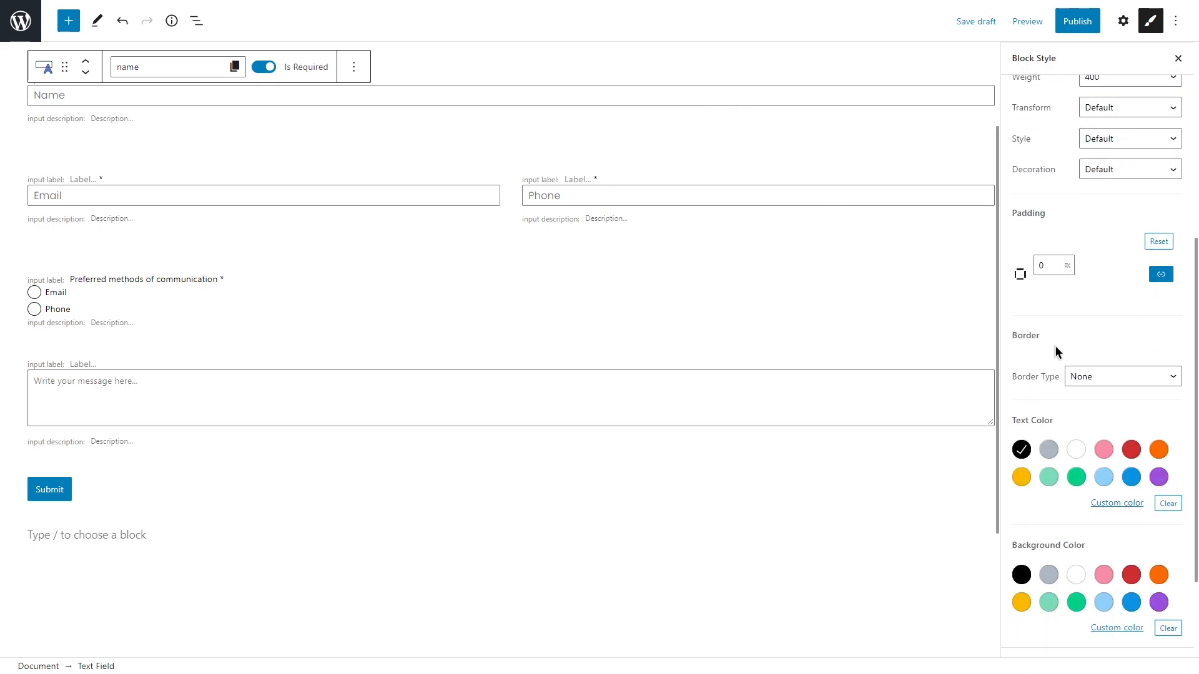
Step: Give the text inputs a solid 1 px bottom-only border in #d0d0d0, so they show as underlines
left_click(1127, 376)
left_click(1128, 405)
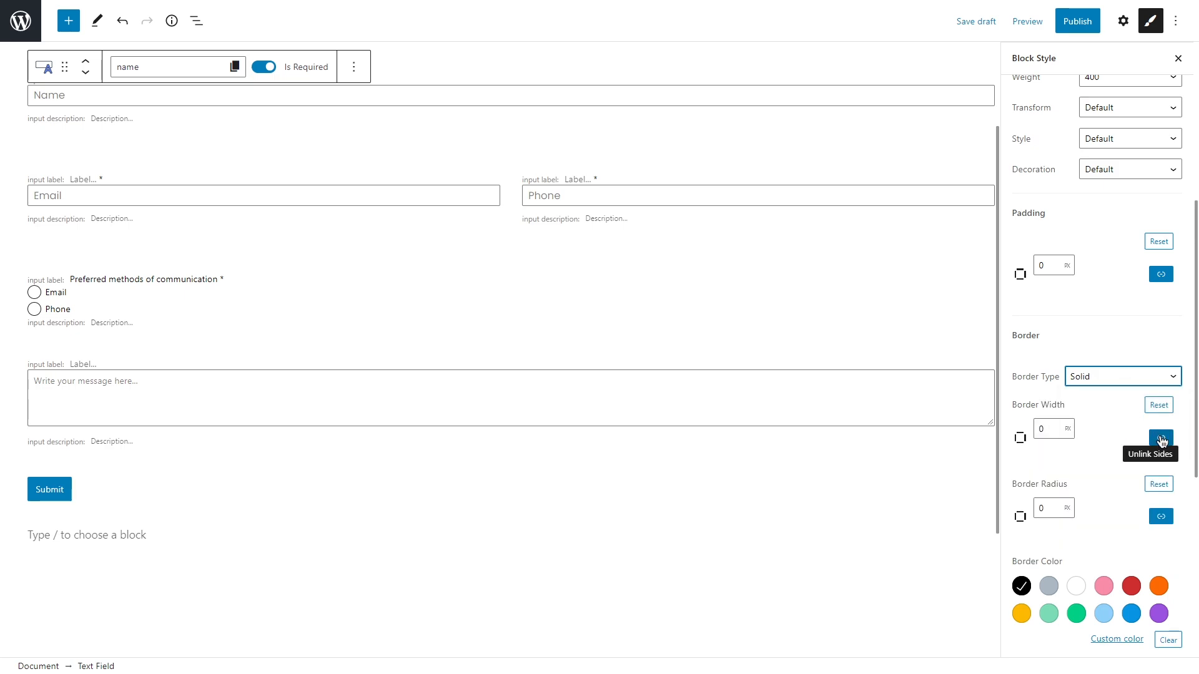
left_click(1161, 439)
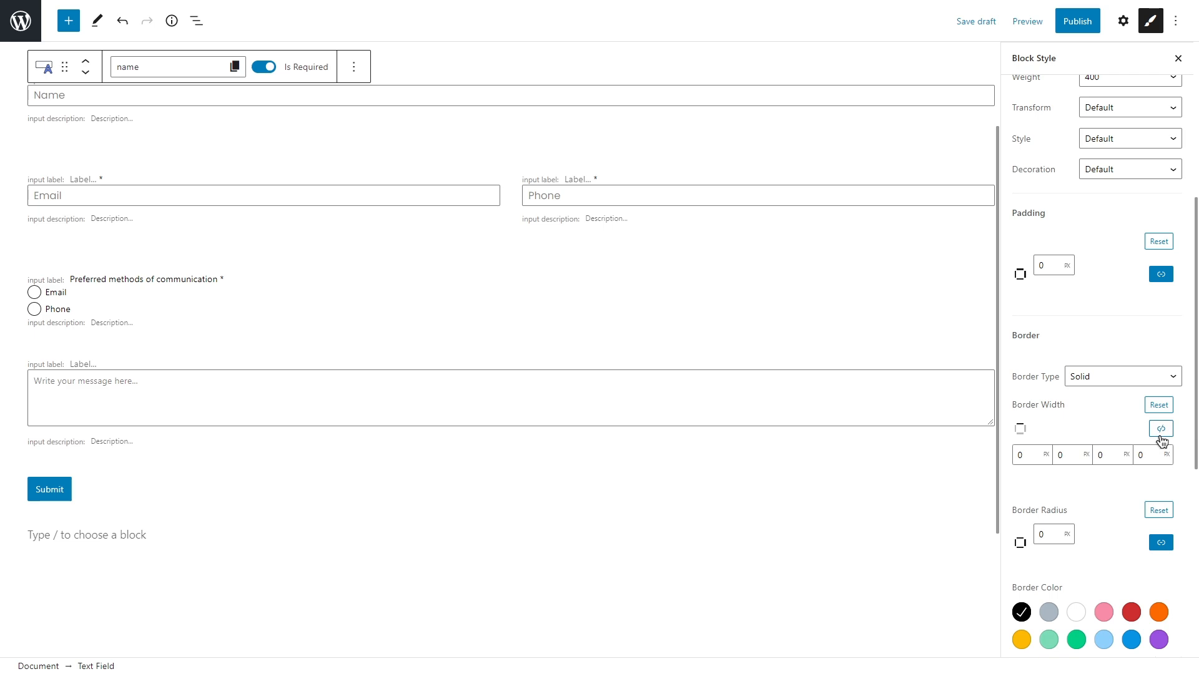
left_click(1110, 455)
type("1")
scroll(1114, 432, "down", 5)
left_click(1127, 361)
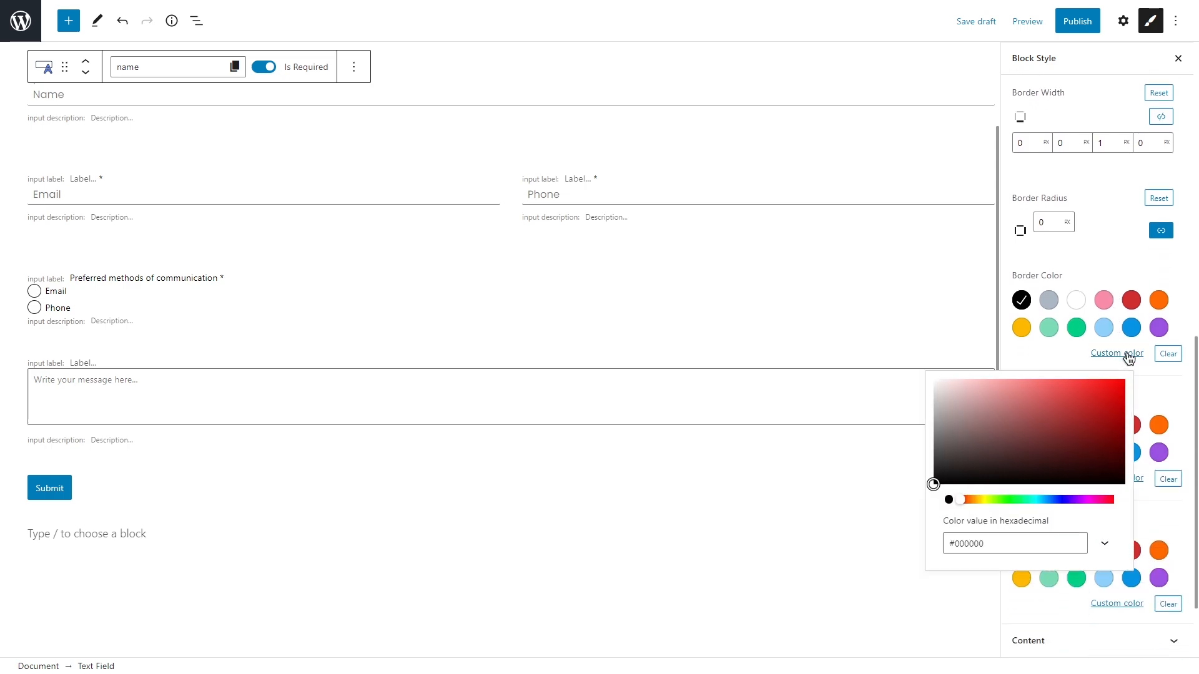
left_click_drag(998, 541, 946, 543)
key("ctrl+v")
left_click(1034, 351)
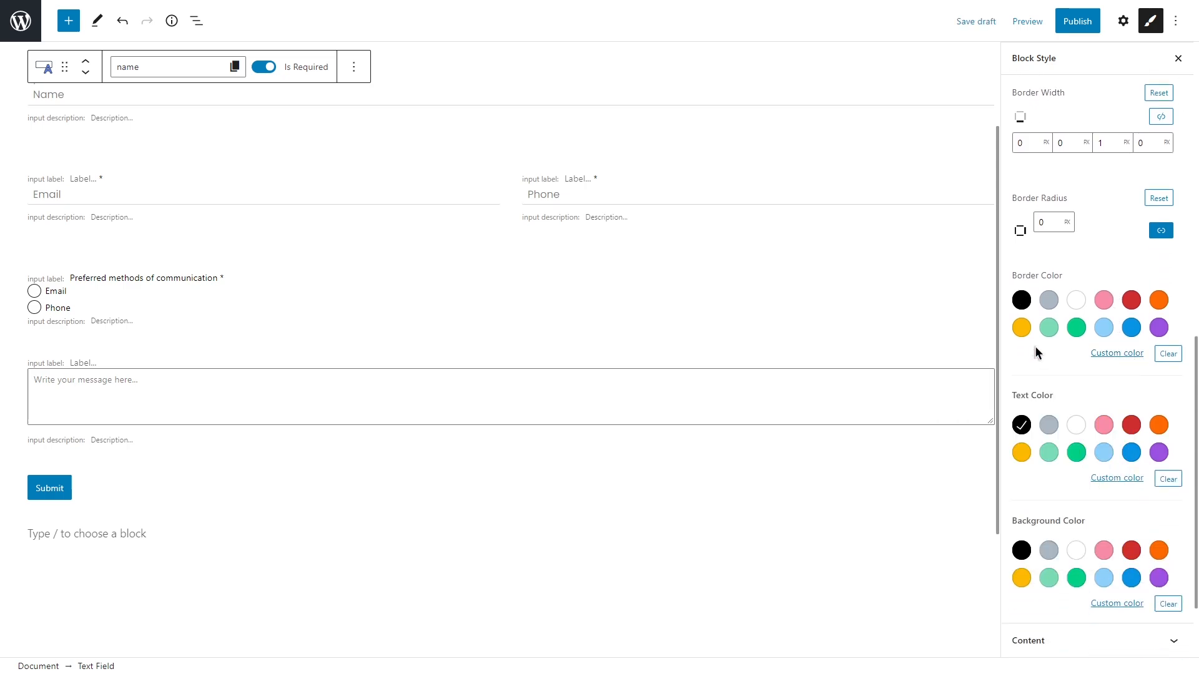
scroll(1036, 348, "down", 2)
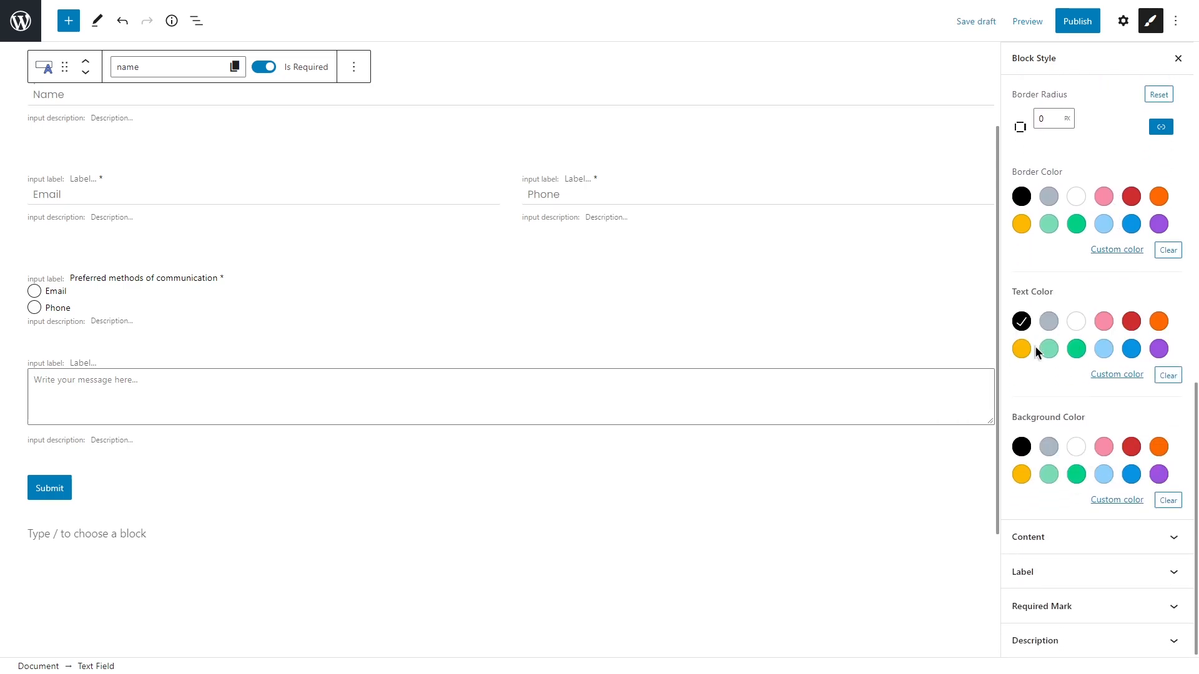
Step: Give the text inputs' field content a 20 px bottom margin
left_click(1107, 537)
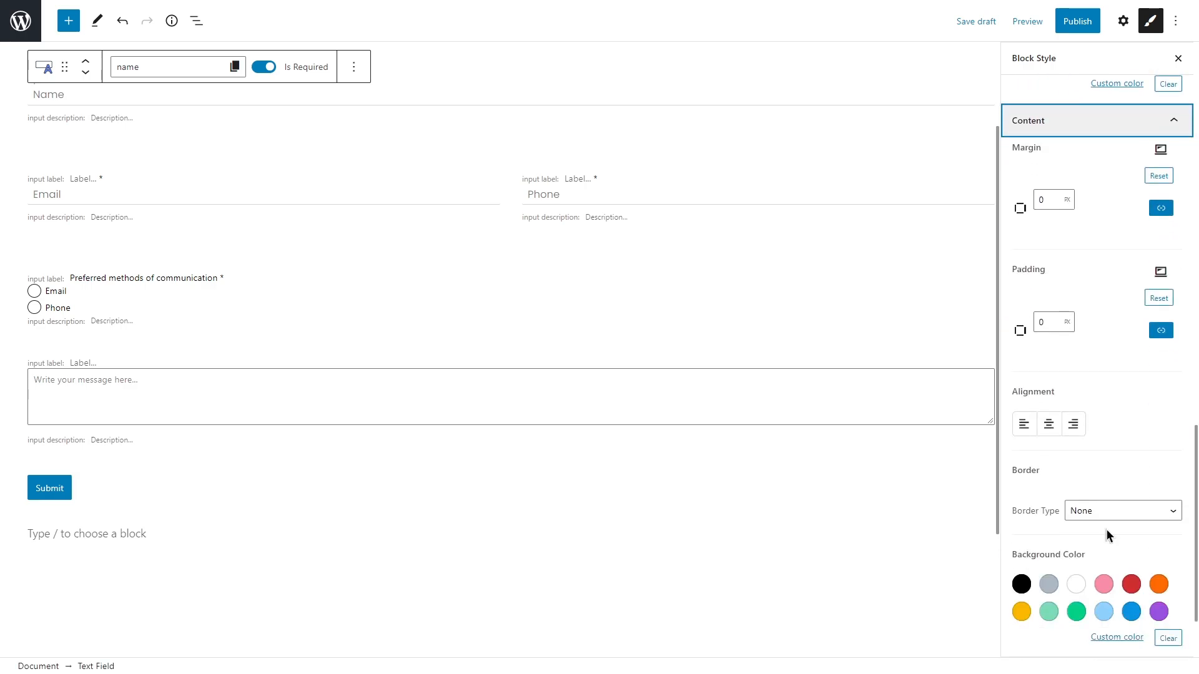
left_click(1160, 208)
left_click(1103, 227)
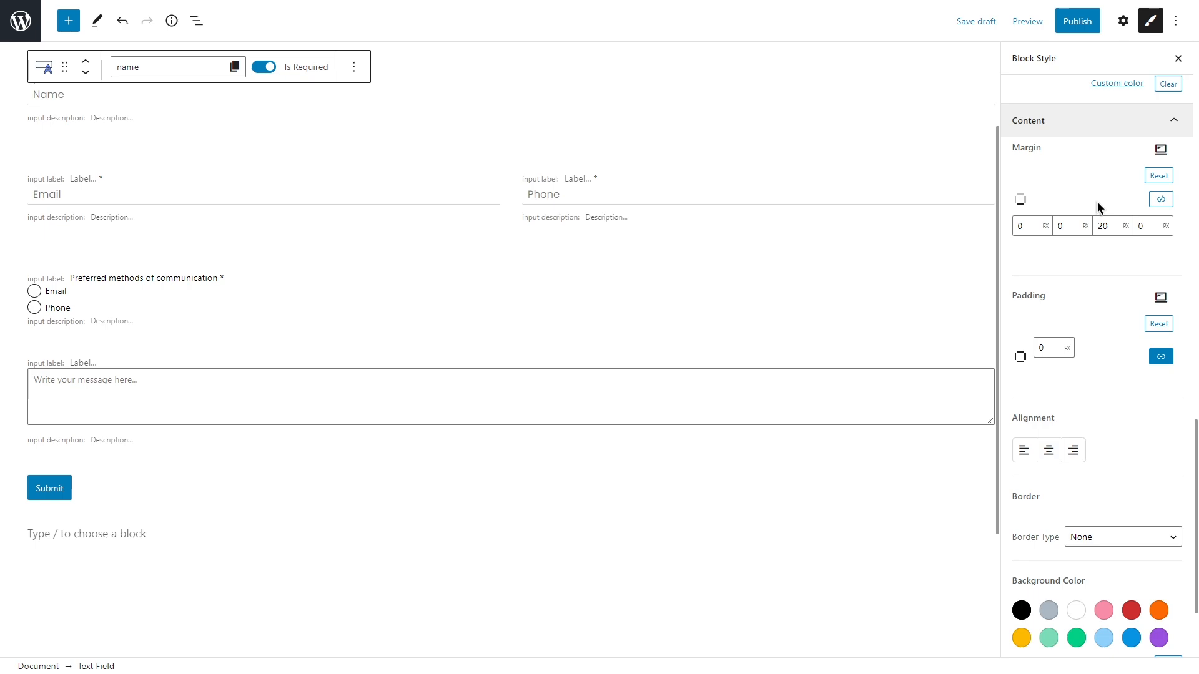
left_click(1115, 121)
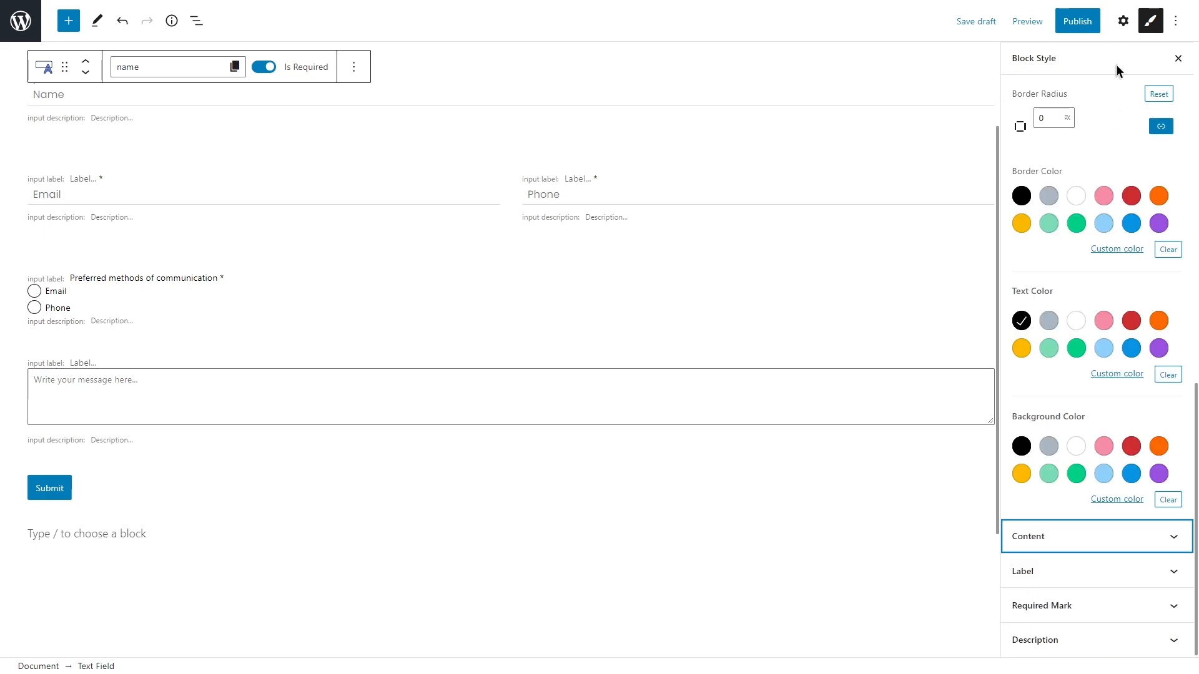
scroll(1116, 66, "up", 10)
Step: Colour the text inputs' required-mark asterisks orange
left_click(1115, 93)
left_click(1117, 195)
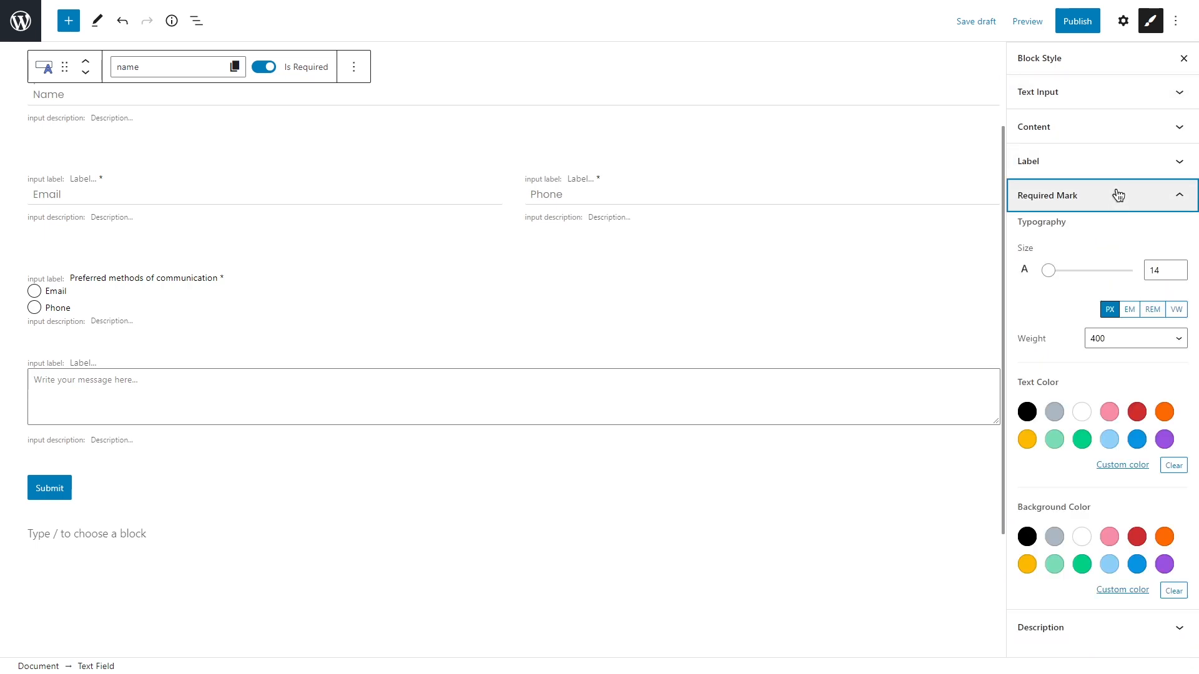
left_click(1165, 413)
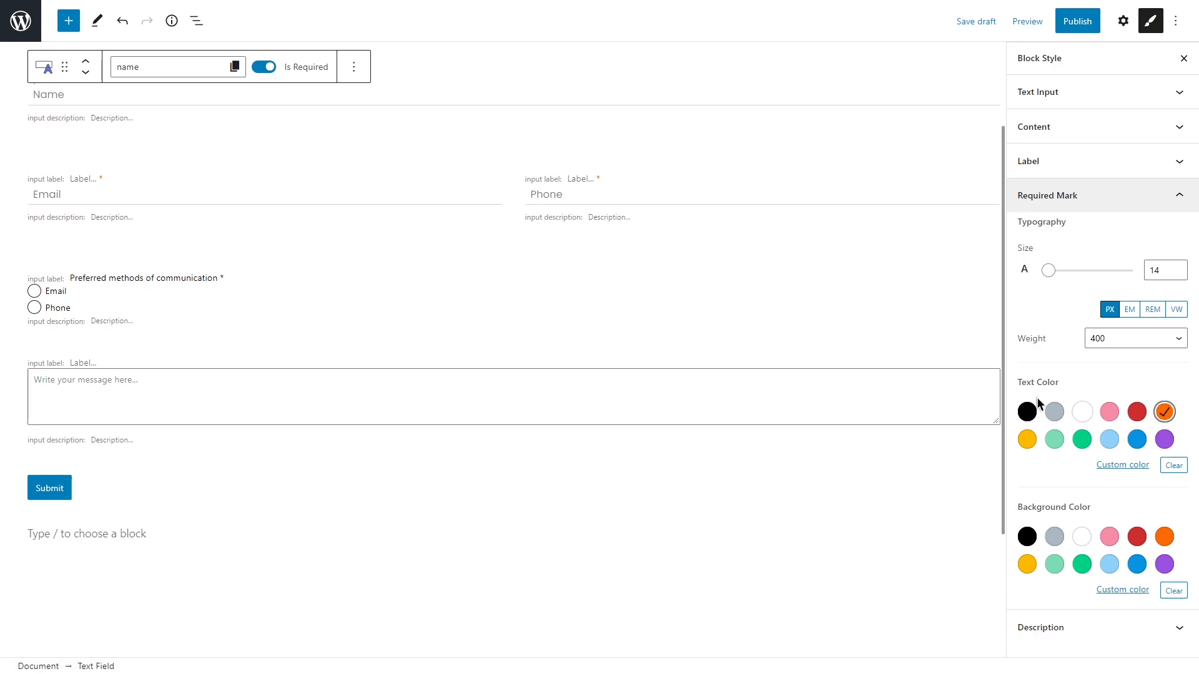
left_click(490, 300)
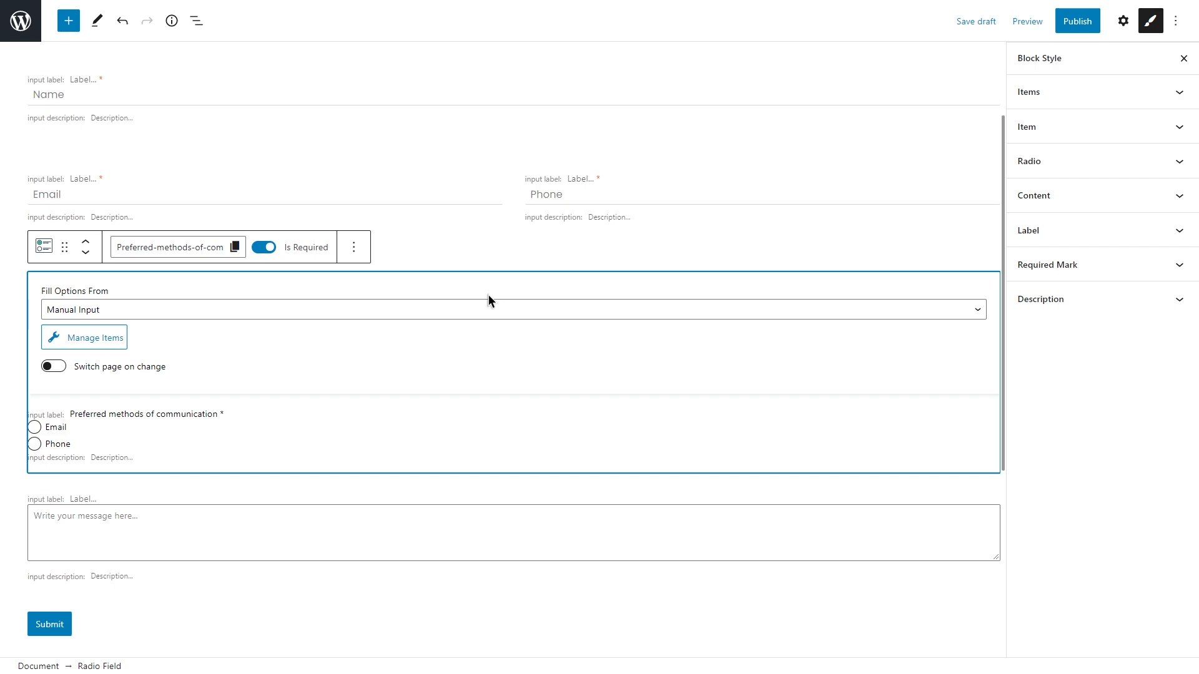
Step: Put the Email and Phone radio options on one line, 23 px apart with a 14 px horizontal offset
left_click(1132, 99)
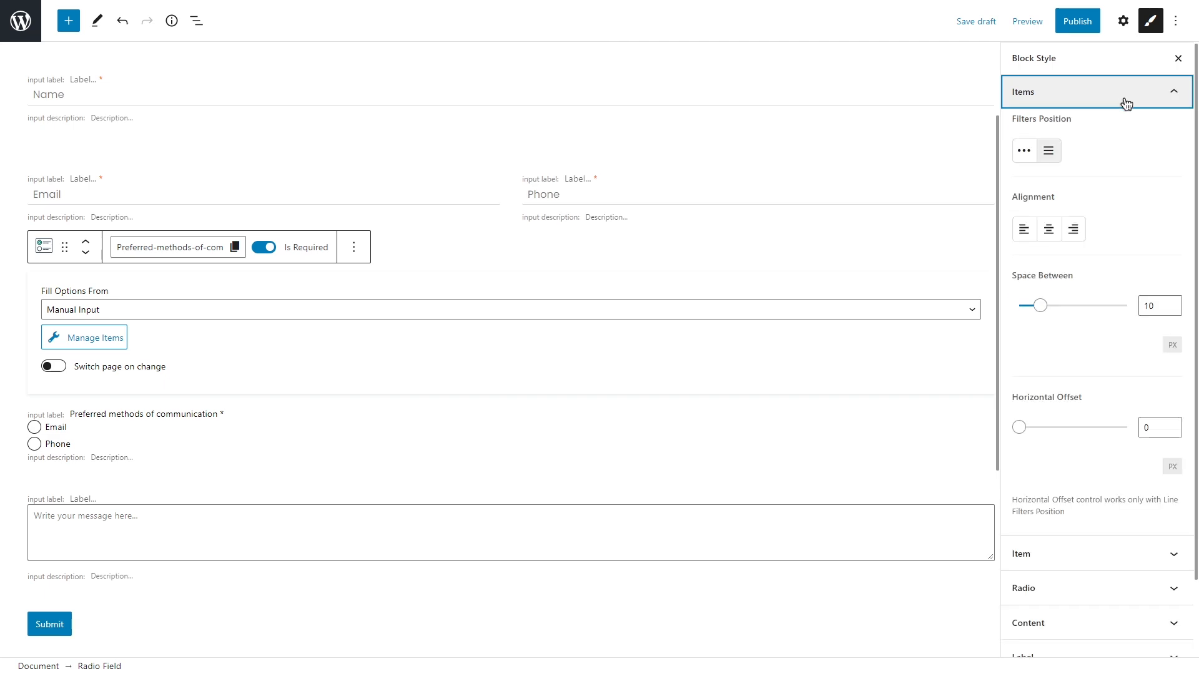
left_click(1024, 153)
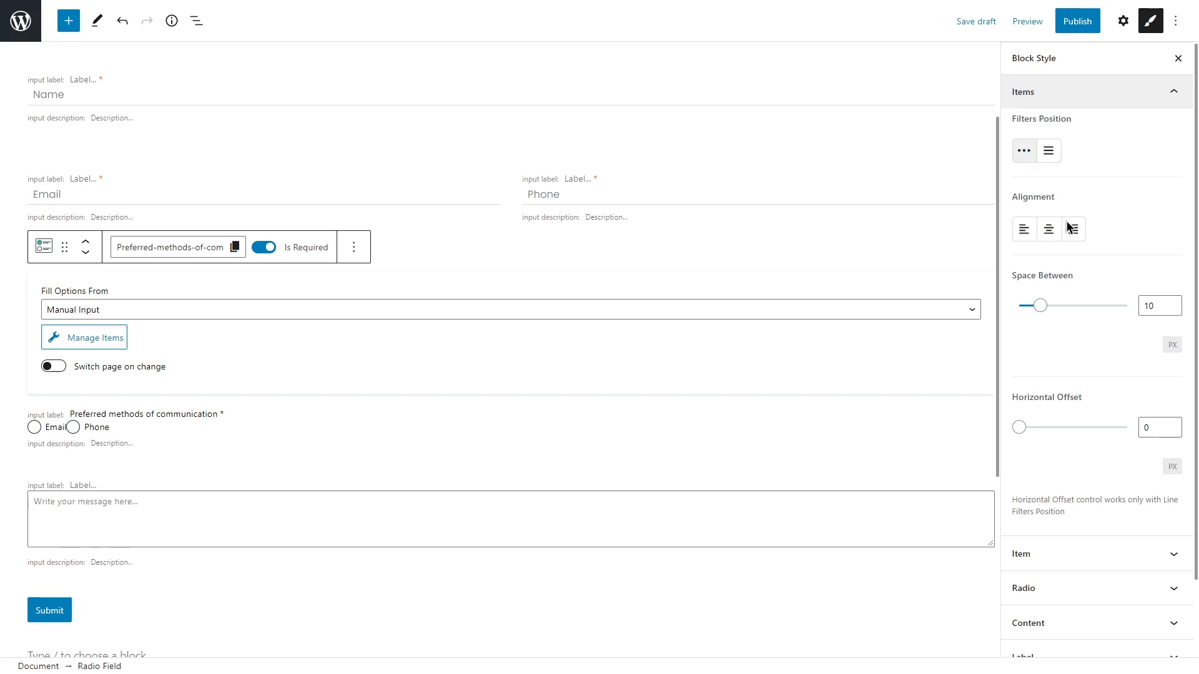
double_click(1141, 305)
type("23")
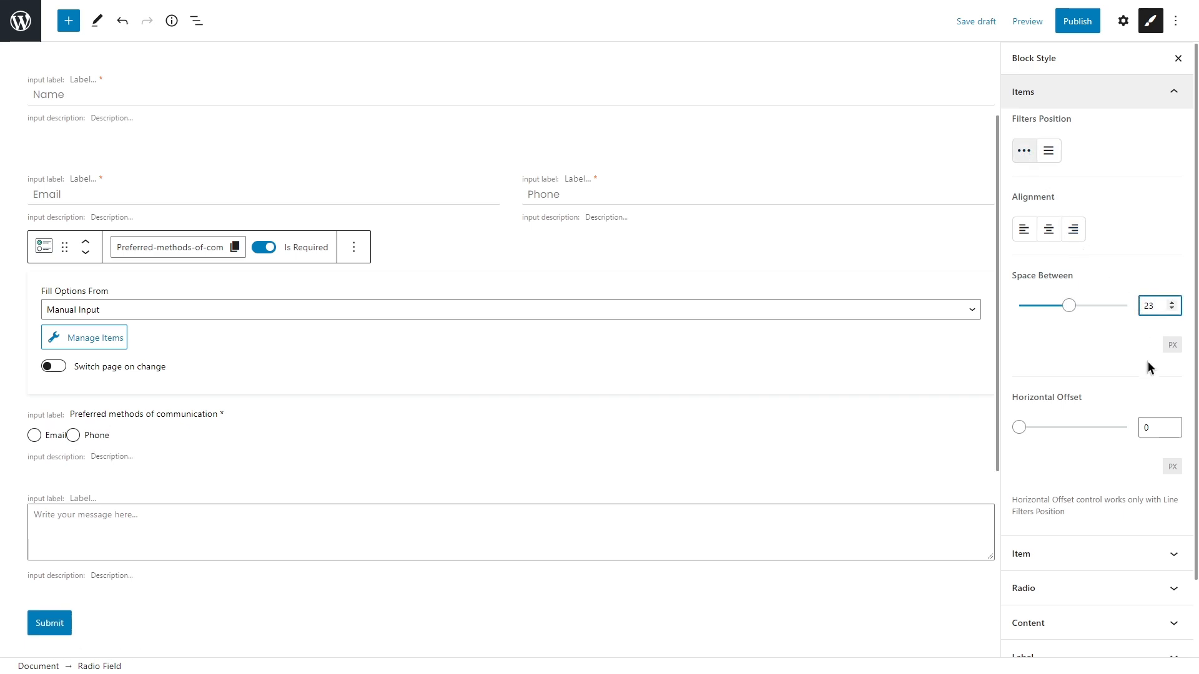
double_click(1147, 427)
type("14")
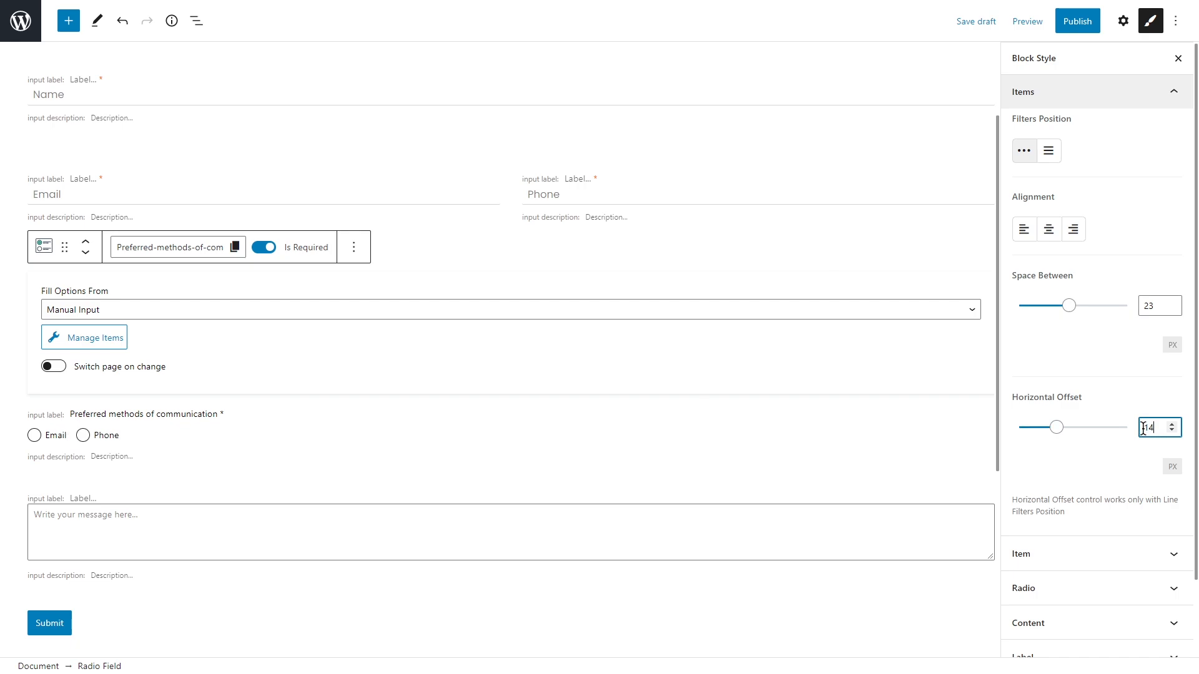
Step: Set the radio option text to size 15 in the Poppins font
left_click(1100, 94)
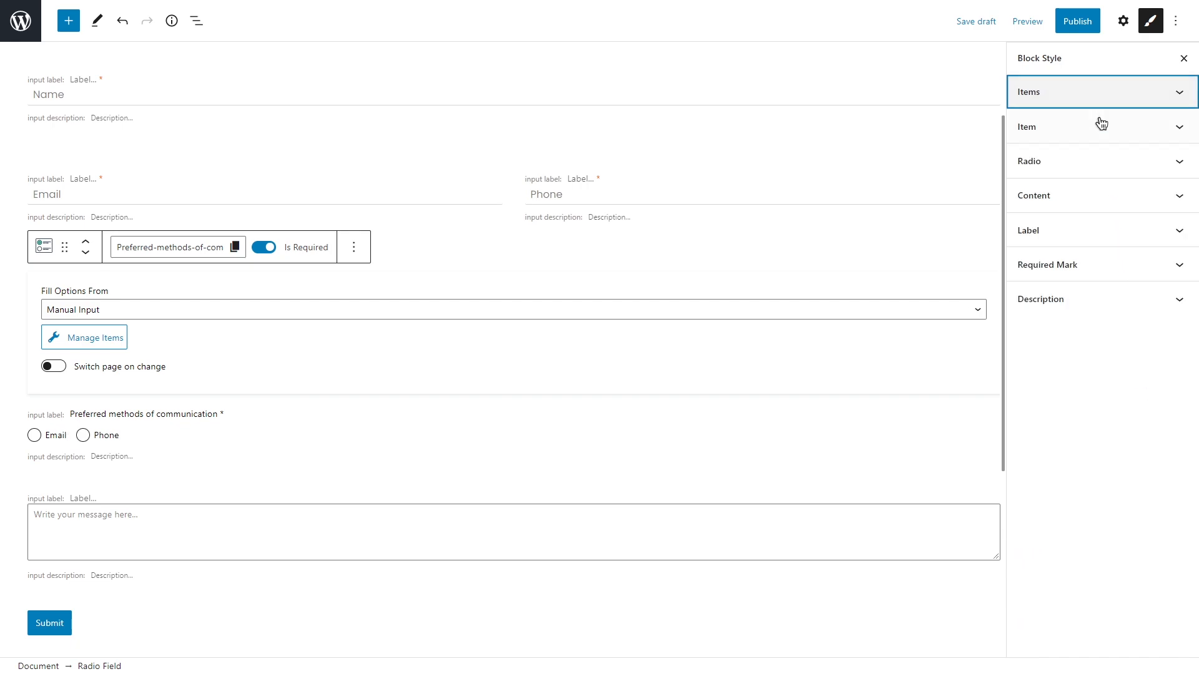
left_click(1097, 123)
left_click(1150, 134)
type("5")
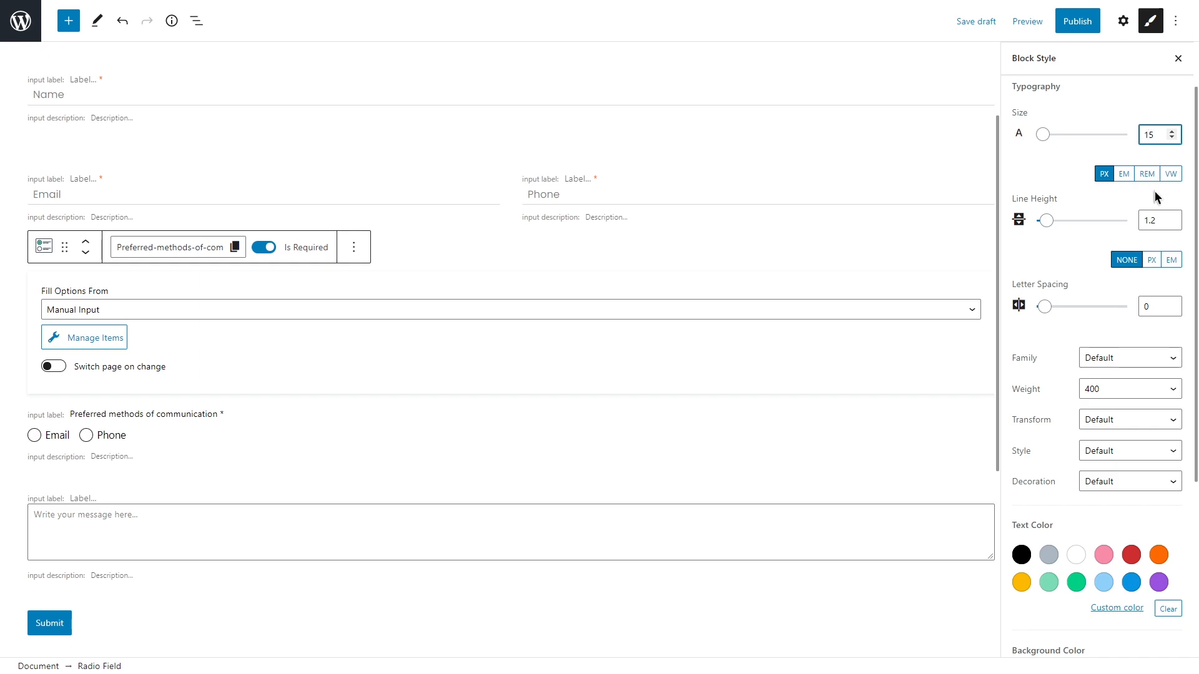
left_click(1167, 357)
left_click_drag(1177, 375, 1178, 556)
left_click(1111, 484)
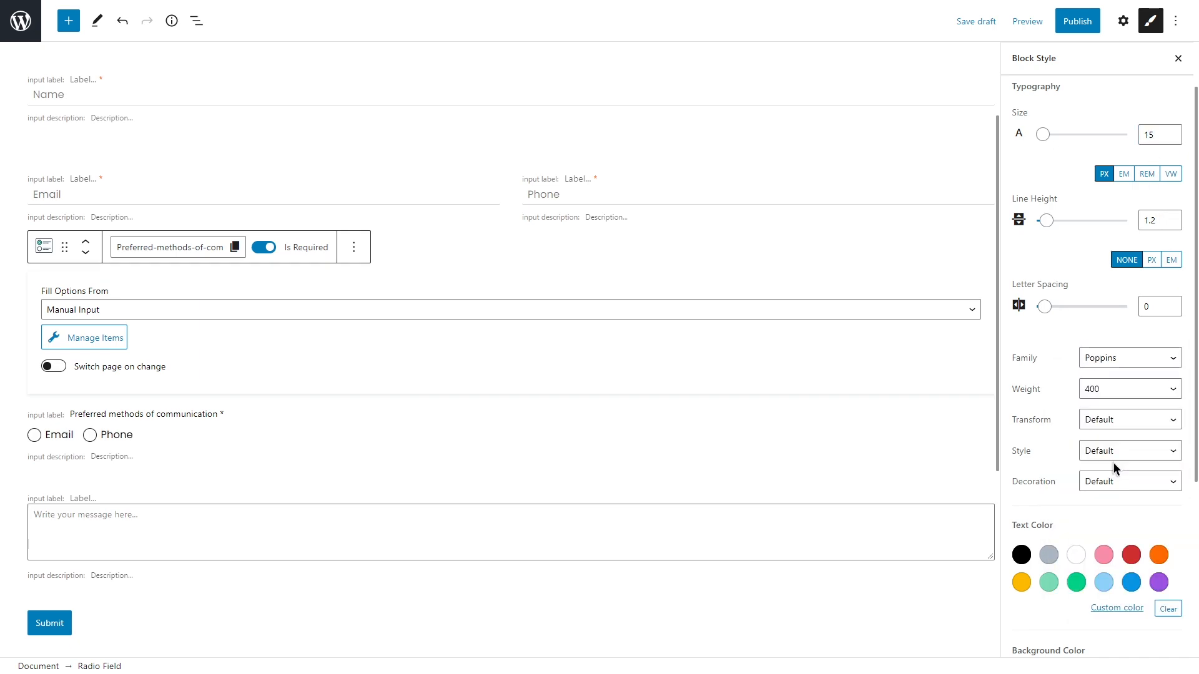
scroll(1114, 463, "down", 4)
Step: Enlarge the Preferred methods of communication label and set its font to Poppins
left_click(1118, 505)
scroll(1138, 532, "down", 4)
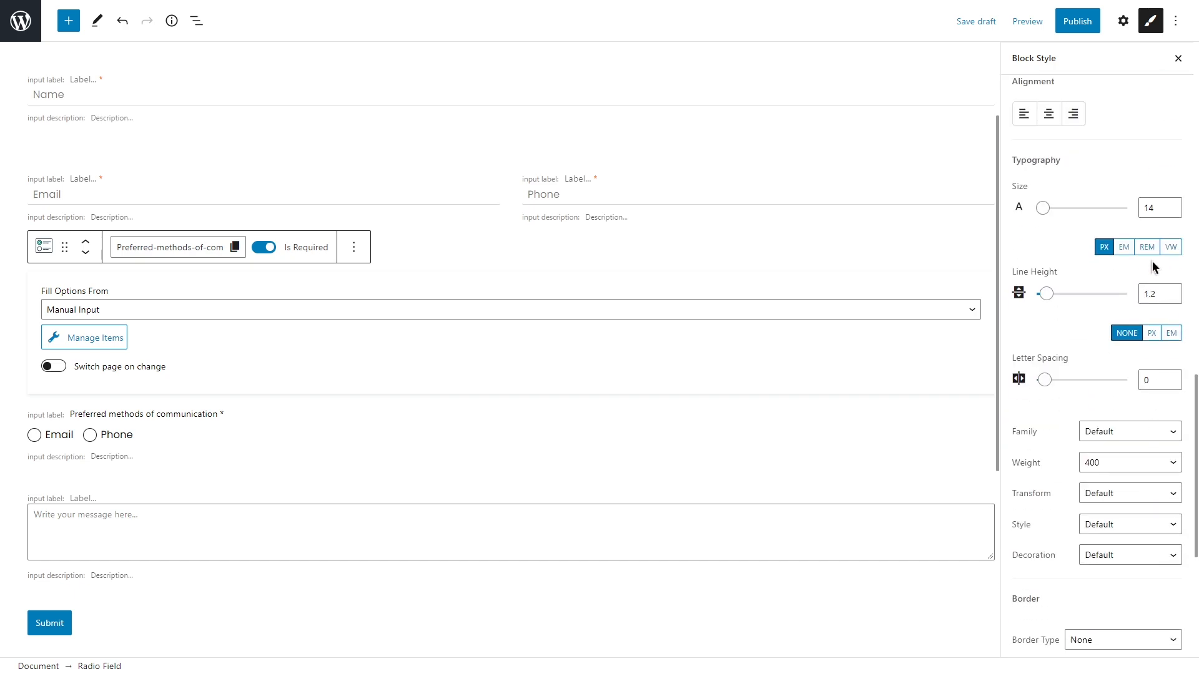
left_click_drag(1154, 207, 1148, 206)
type("6")
left_click(1166, 431)
scroll(1173, 368, "down", 15)
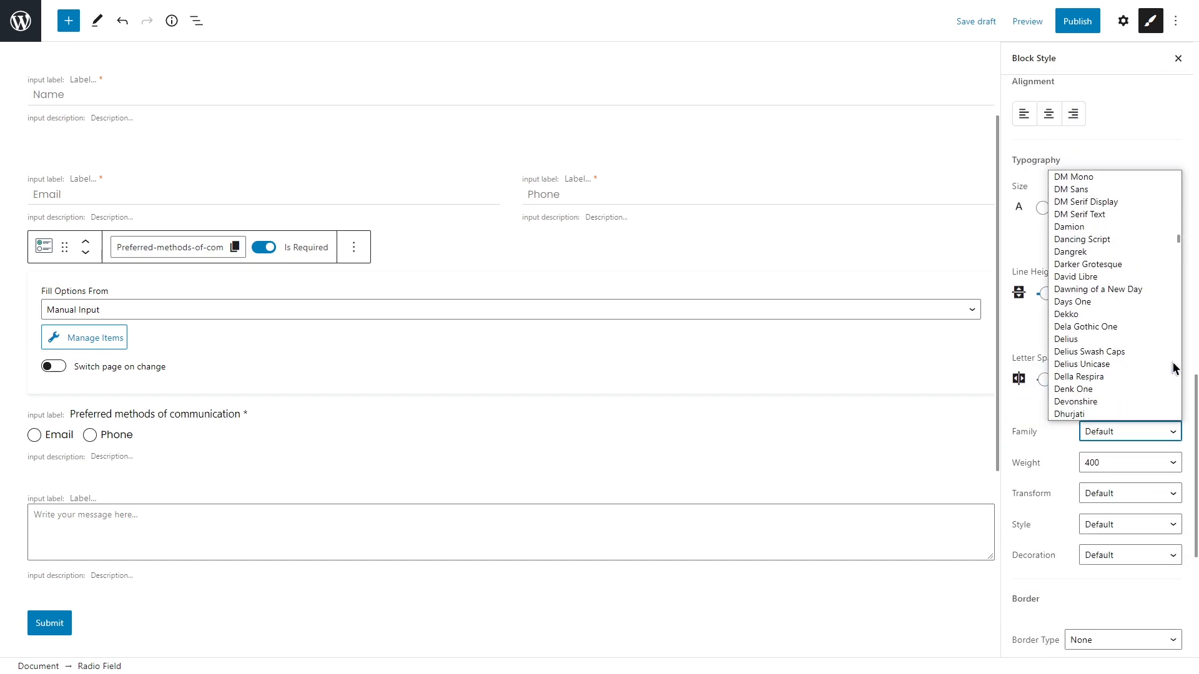
left_click(1152, 337)
scroll(1152, 336, "up", 8)
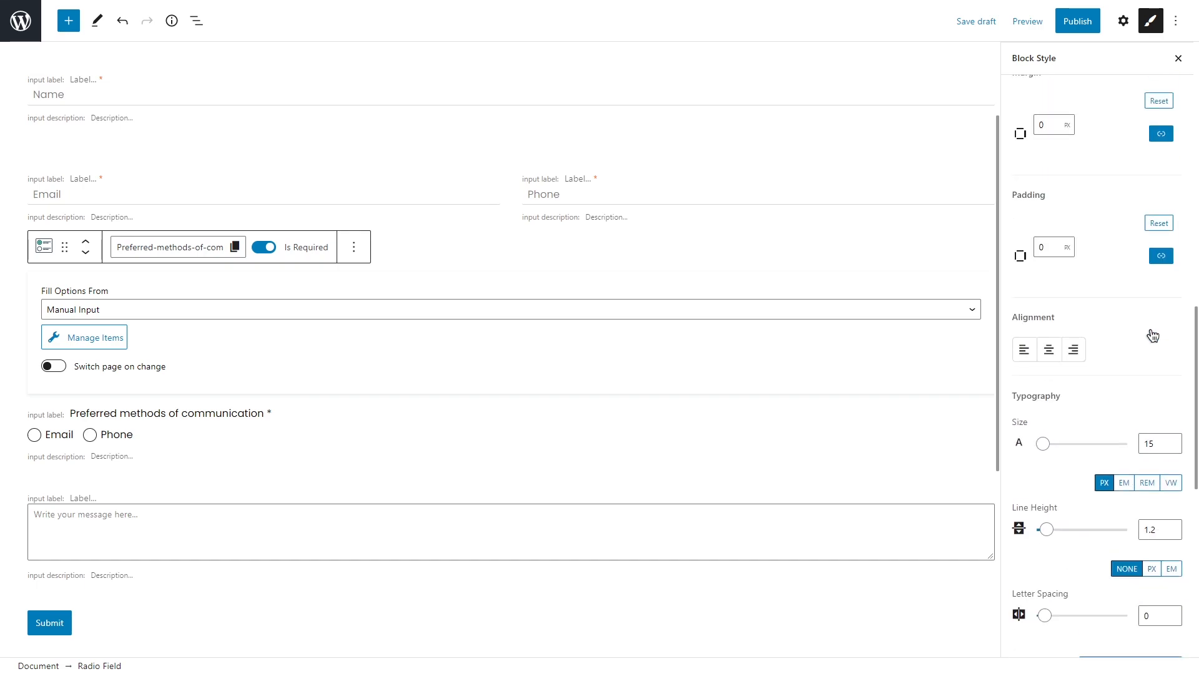
left_click(1169, 312)
Step: Enlarge the radio circles and give them a solid 2 px border
left_click(1132, 501)
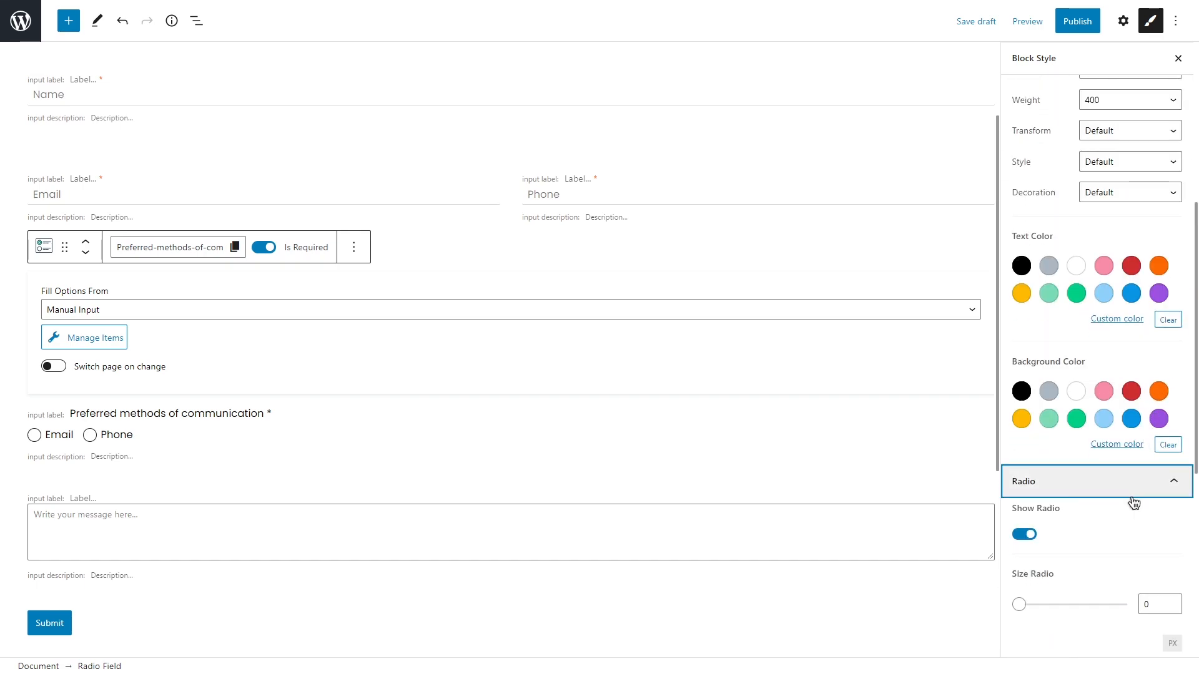
scroll(1133, 498, "down", 7)
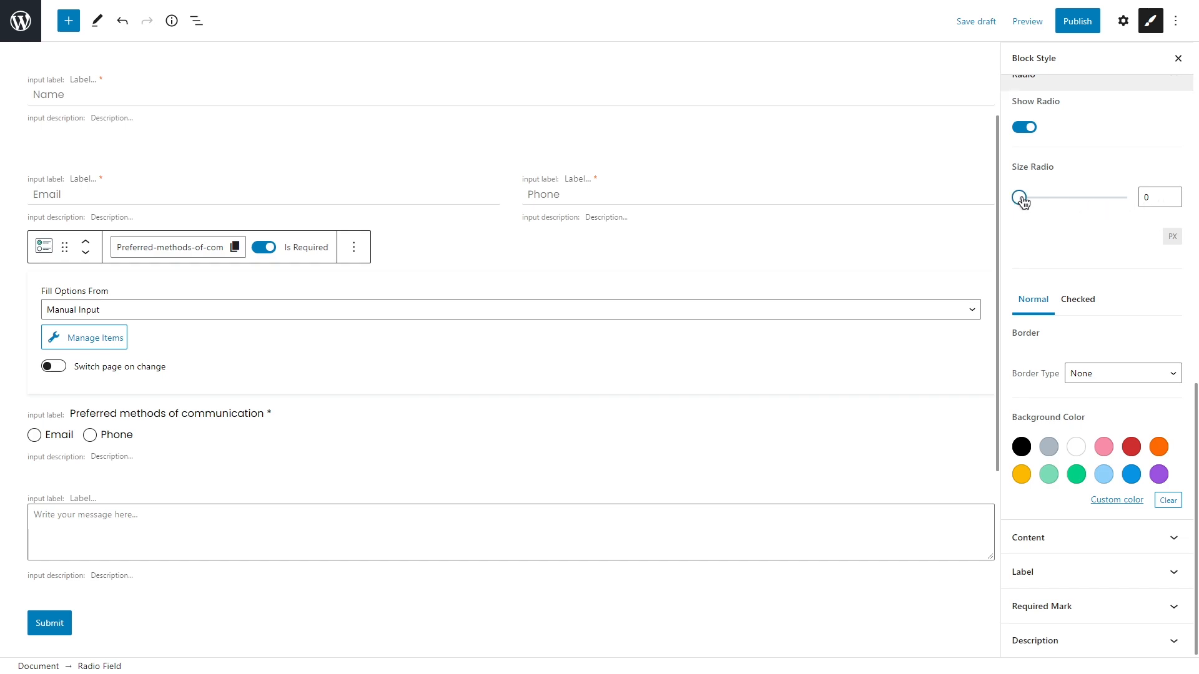
left_click_drag(1018, 198, 1049, 198)
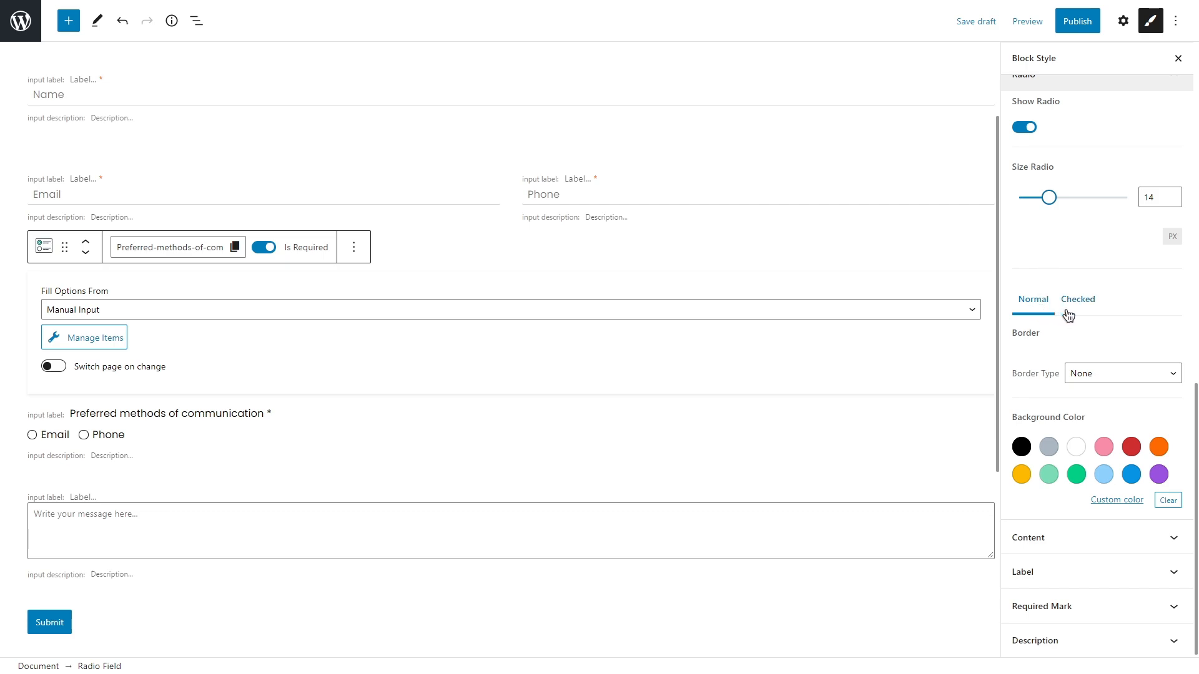
left_click(1122, 374)
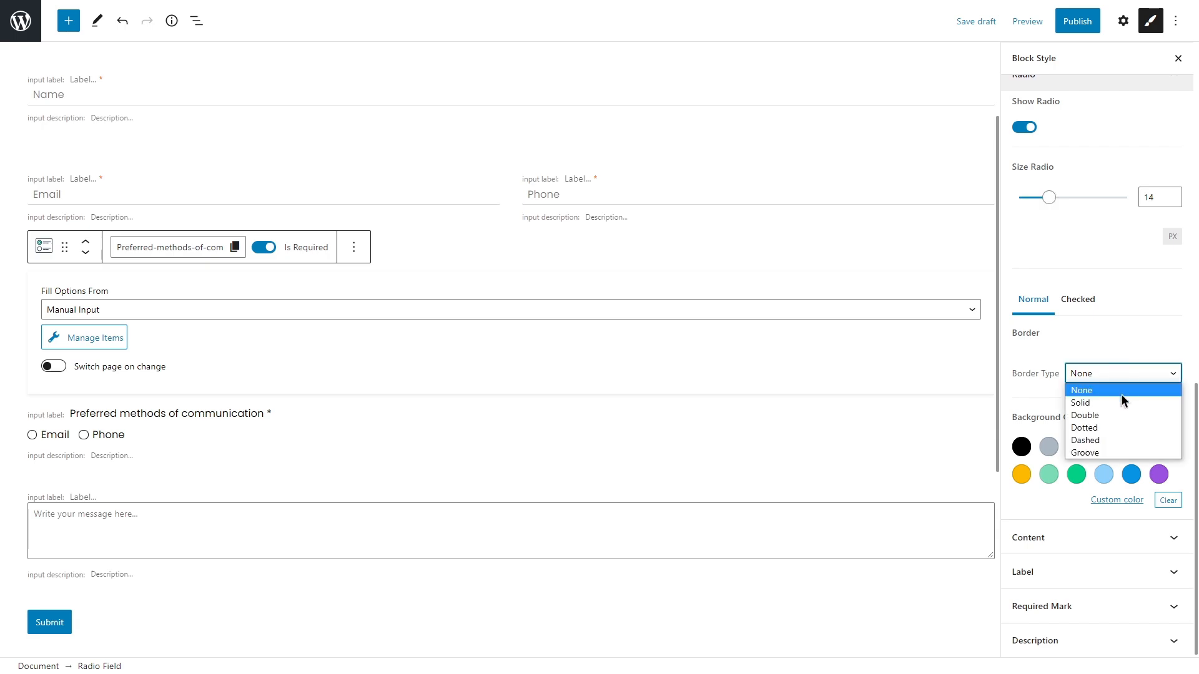
left_click(1122, 401)
left_click(1045, 427)
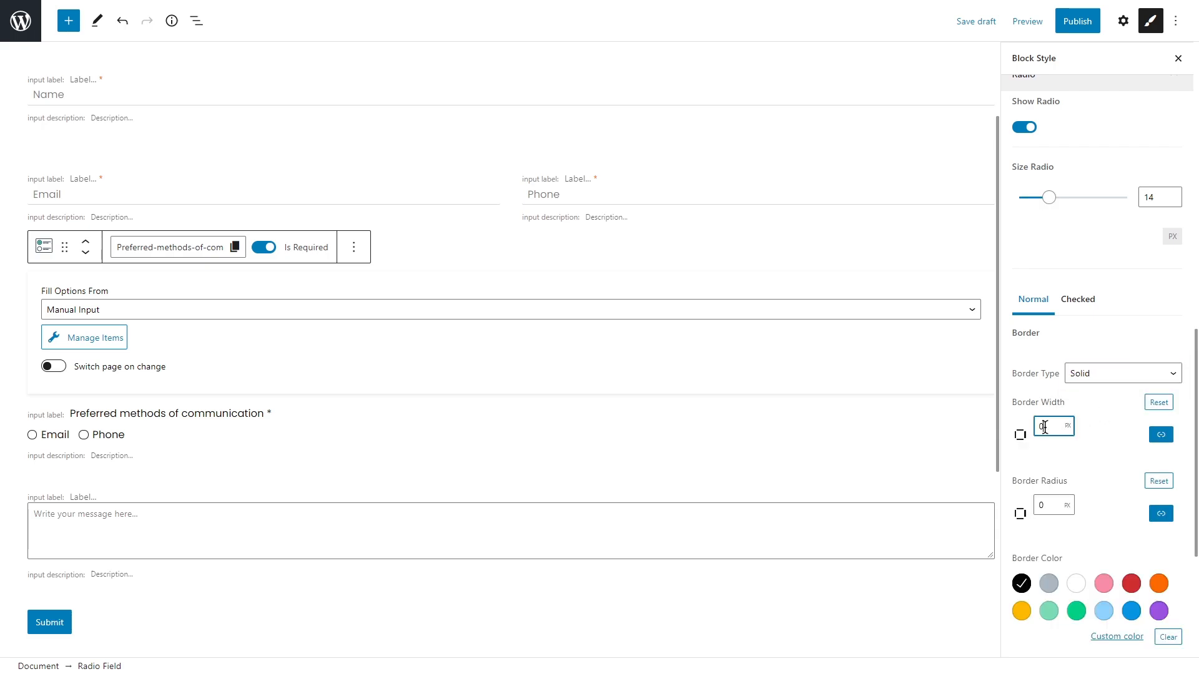
left_click(1048, 449)
Step: Colour the unchecked radio border #4272f9 and give the circles a white background
scroll(1047, 449, "down", 4)
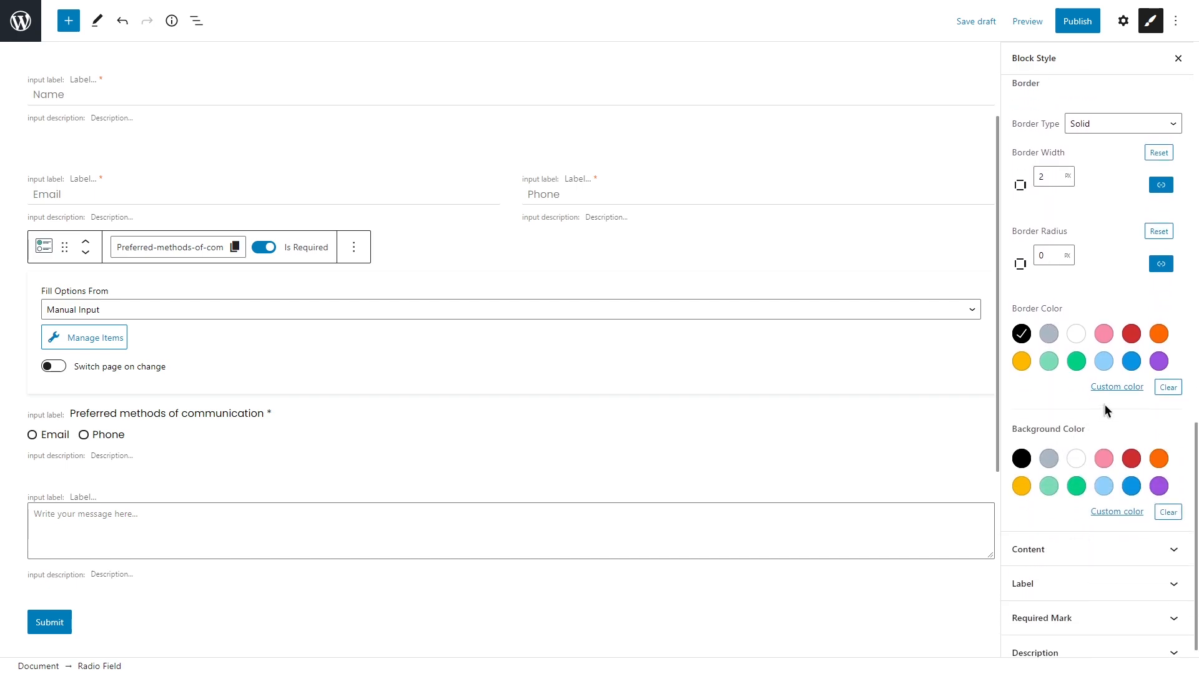
left_click(1107, 387)
double_click(957, 574)
type("2272f9")
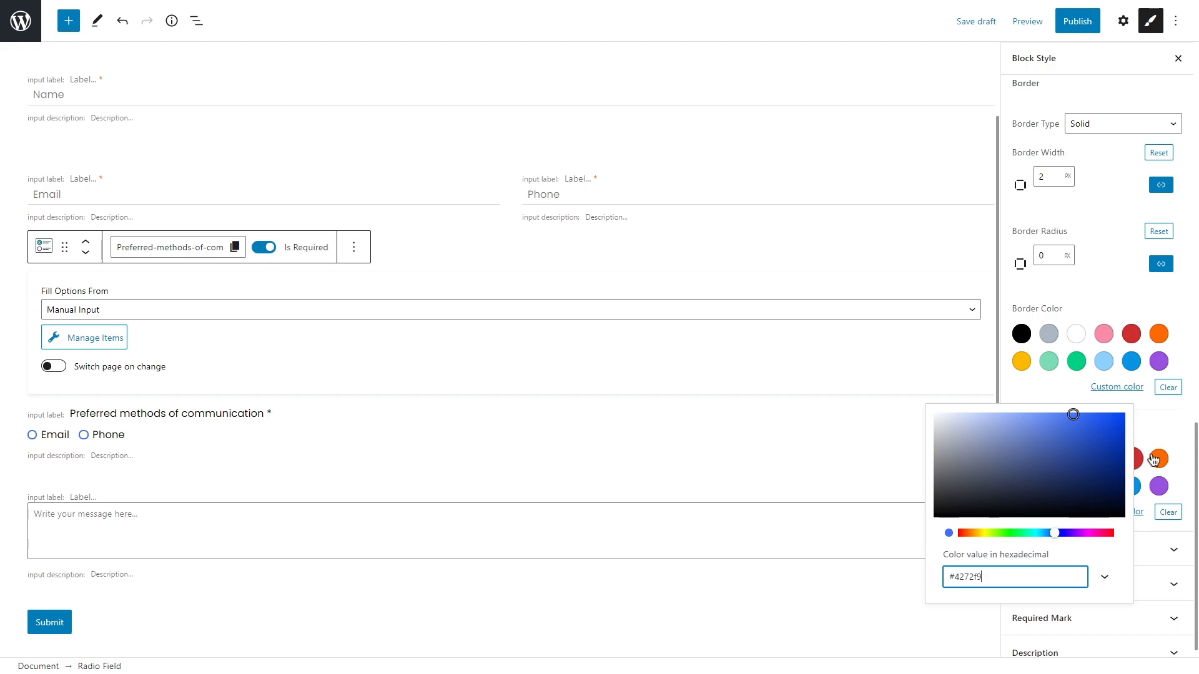
left_click(1170, 435)
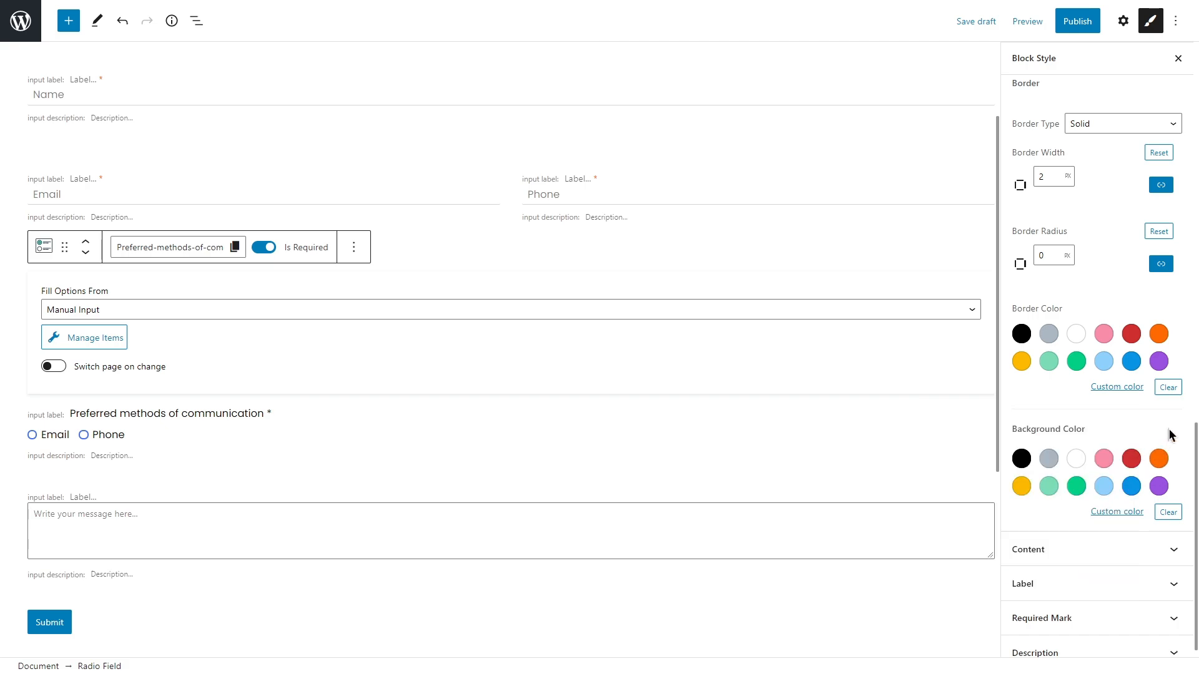
left_click(1076, 459)
scroll(1079, 437, "up", 4)
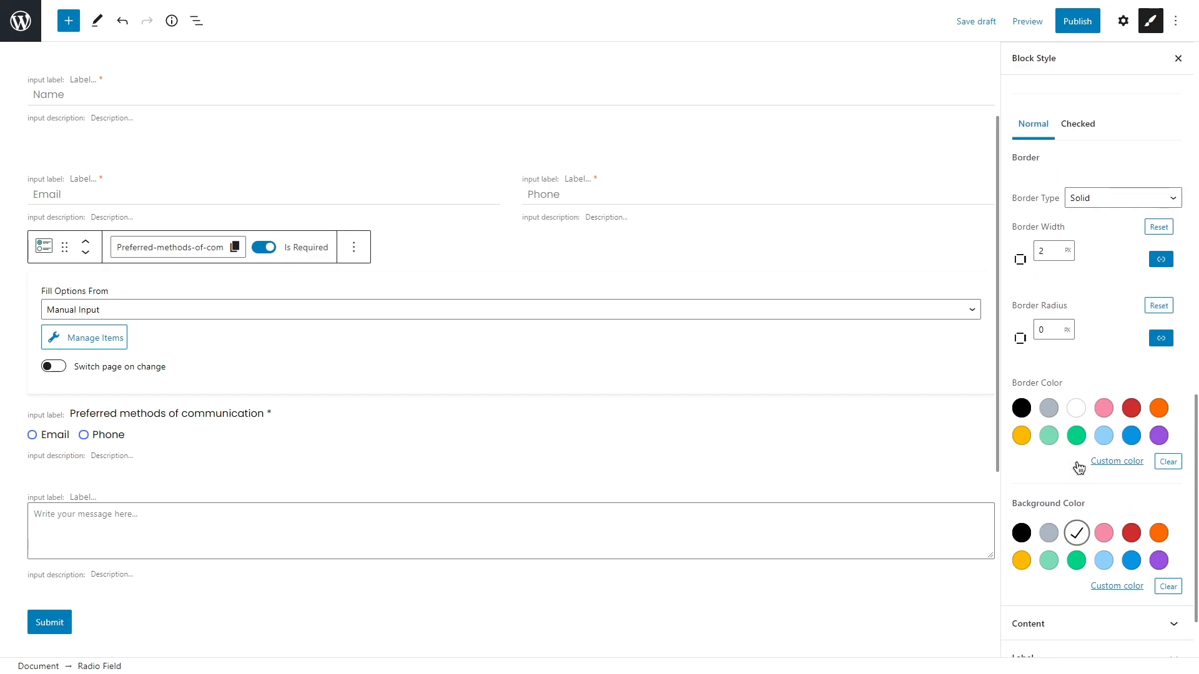
left_click(1083, 300)
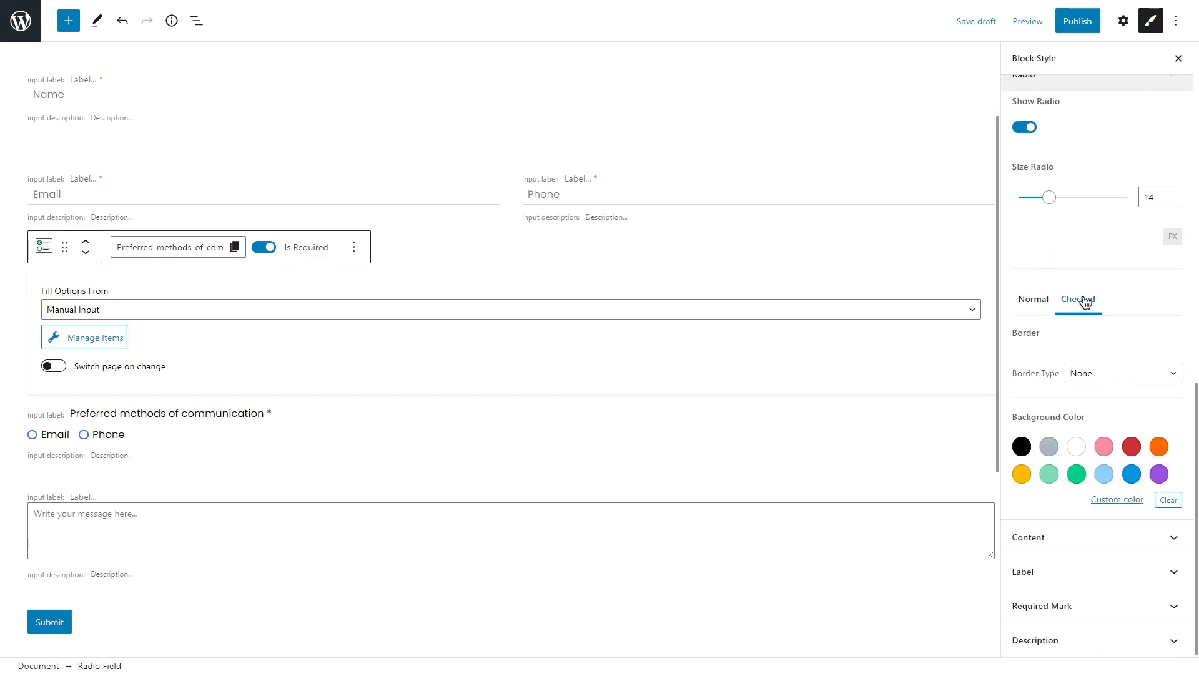
Step: Give checked radio buttons a solid 1 px border
left_click(1109, 373)
left_click(1111, 401)
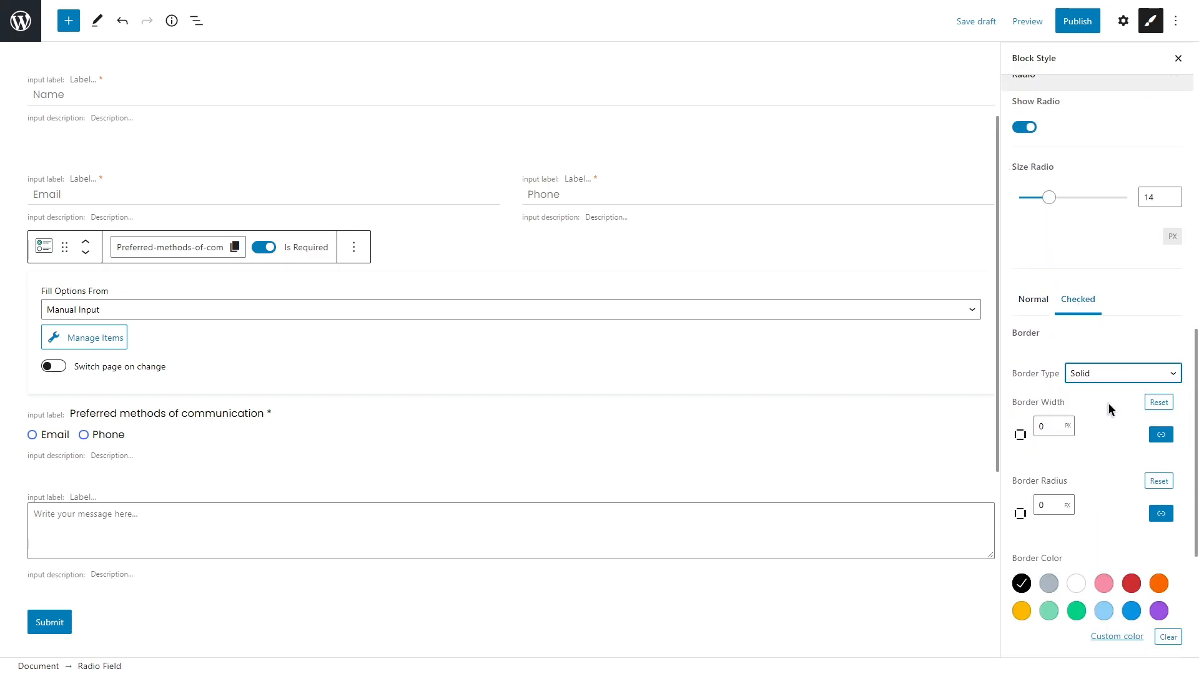
scroll(1099, 393, "down", 2)
double_click(1039, 302)
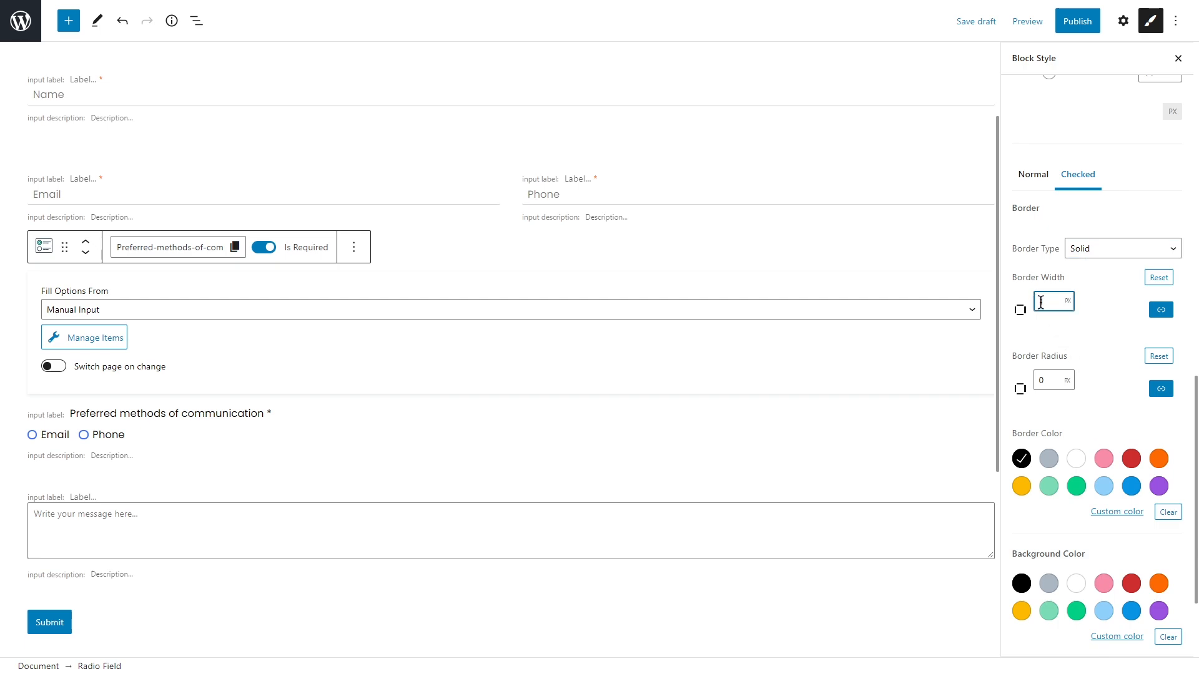
type("1")
scroll(1087, 308, "down", 2)
Step: Make the checked radio border blue and fill checked radios with #4272f9
left_click(1117, 375)
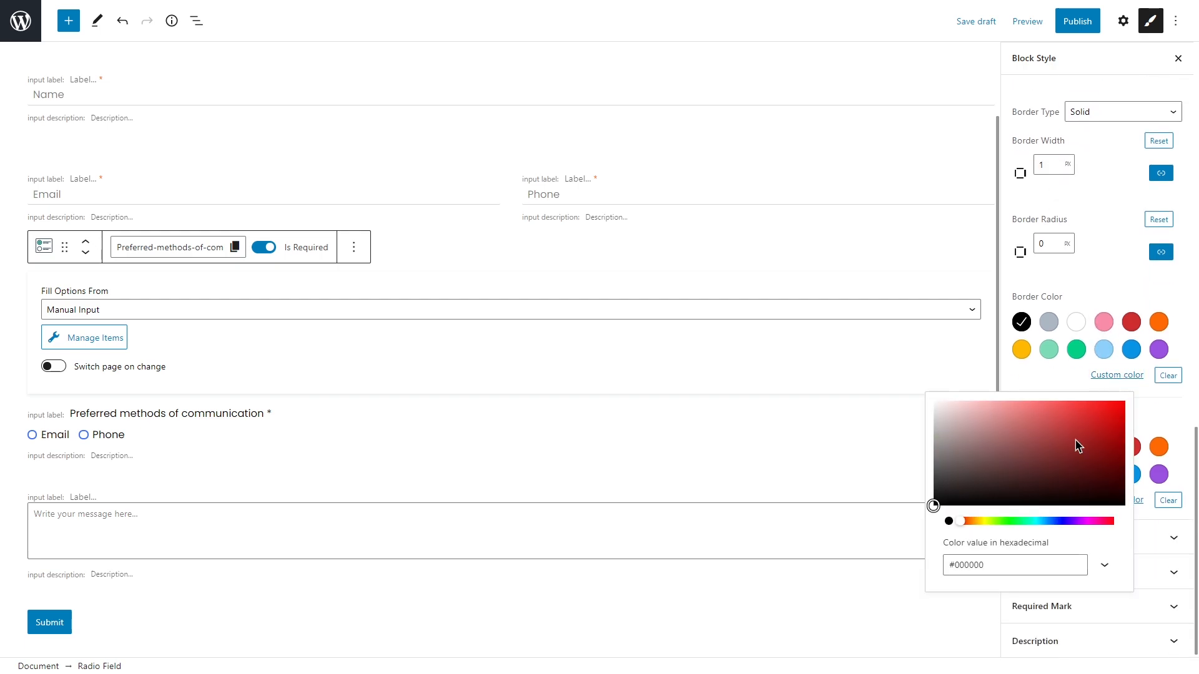
left_click_drag(989, 565, 946, 564)
key("ctrl+v")
left_click(1162, 419)
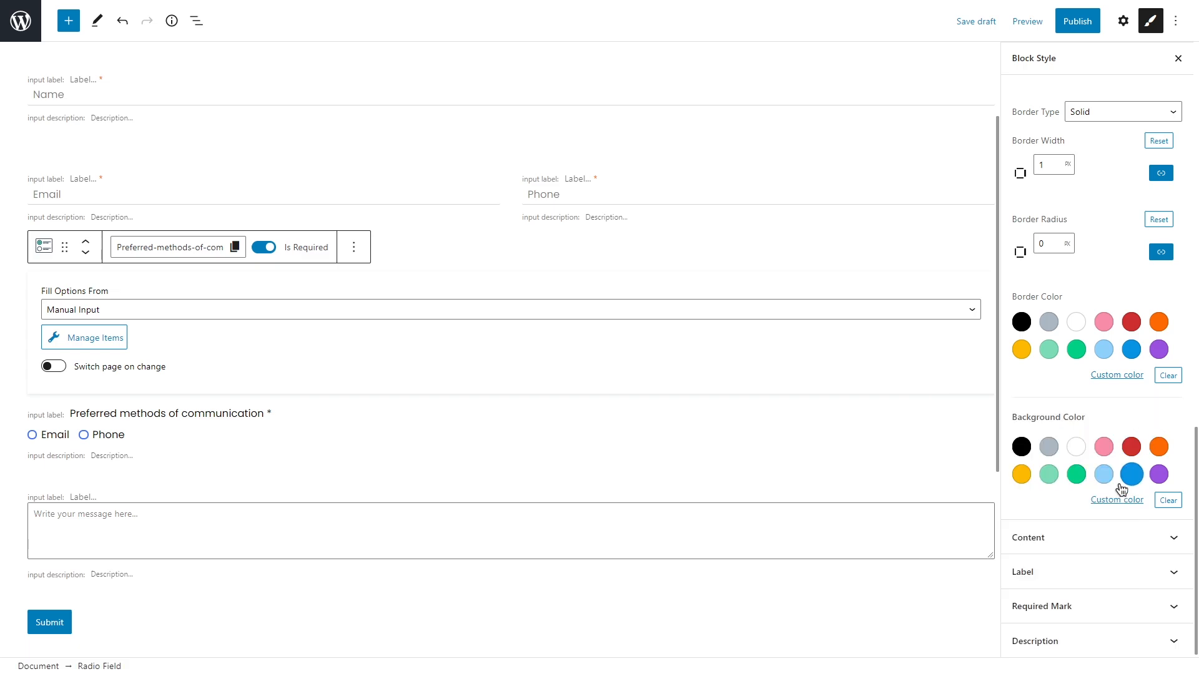
left_click(1116, 500)
left_click_drag(983, 456, 939, 454)
type("#4272f9")
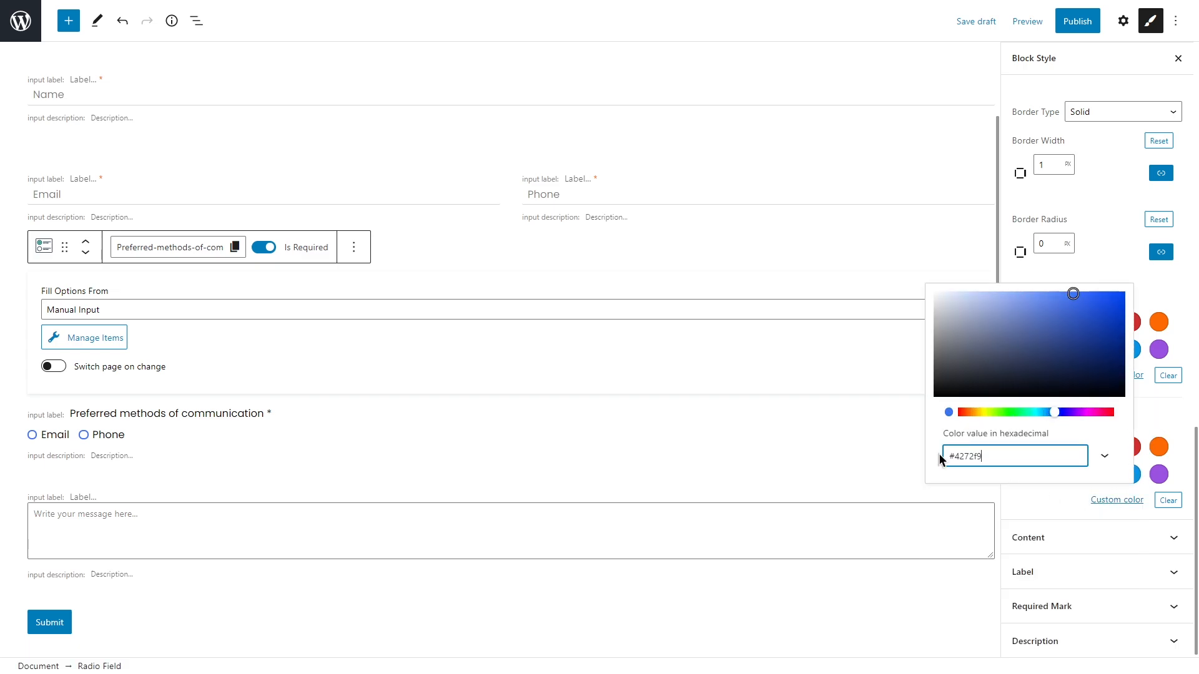
left_click(1147, 411)
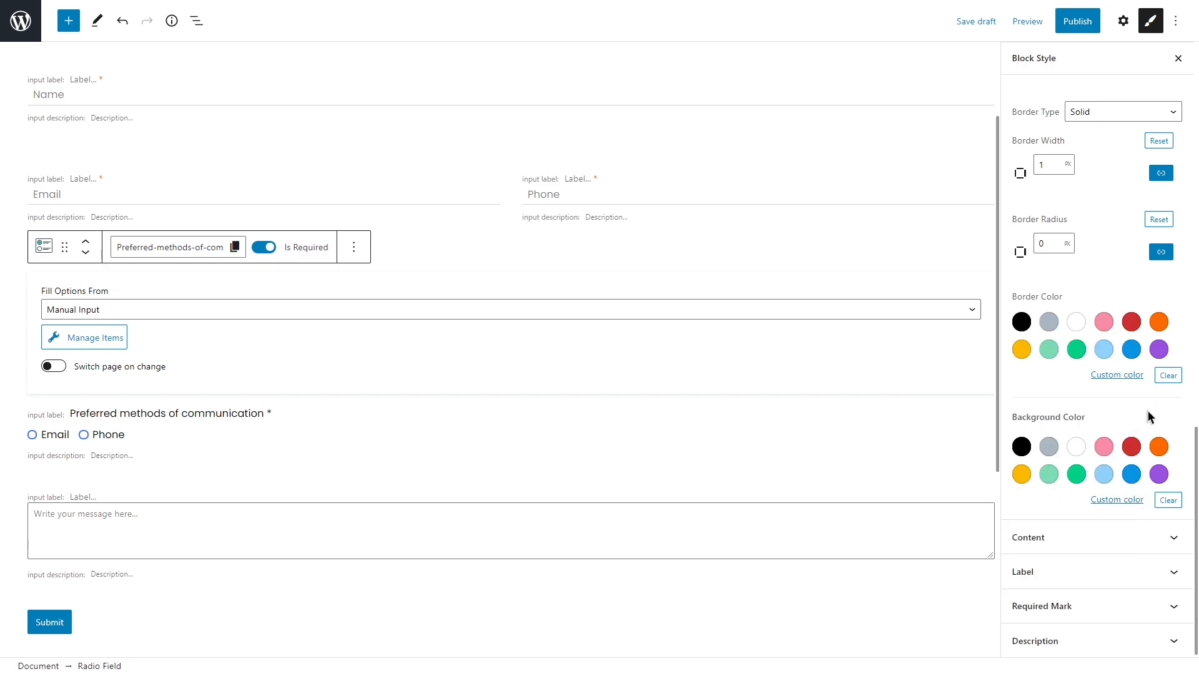
Step: Set a 20 px bottom content margin on the radio field and colour its required asterisk orange
left_click(1125, 541)
left_click(1158, 201)
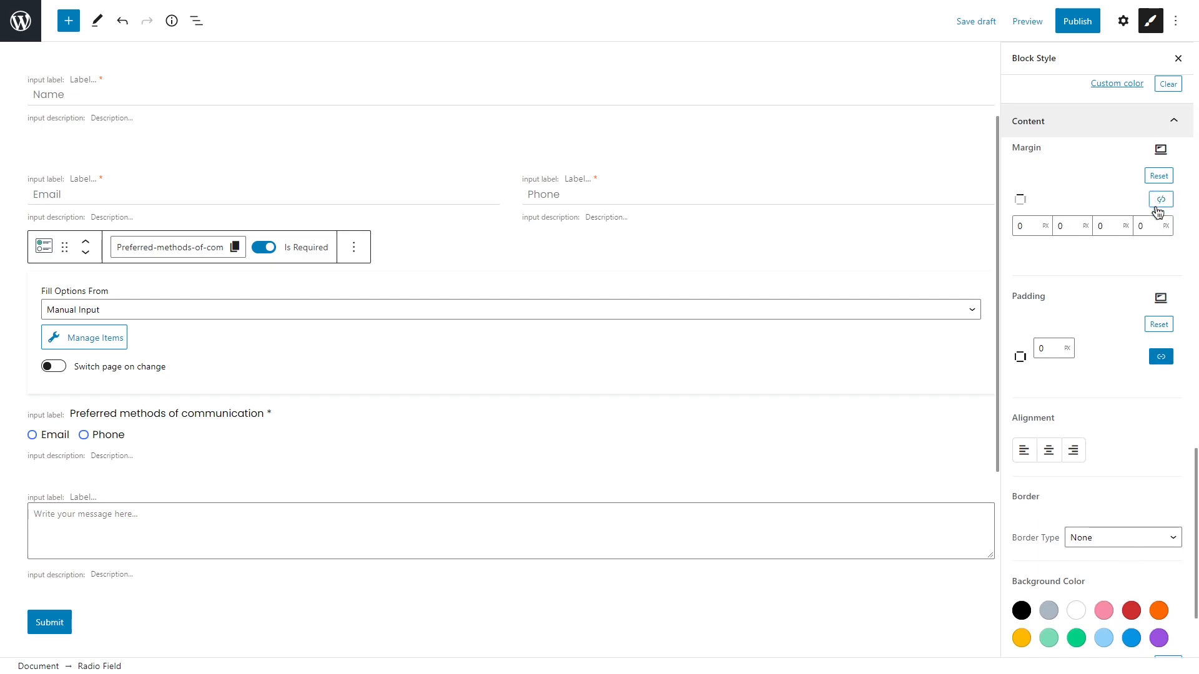
double_click(1093, 226)
left_click(1171, 121)
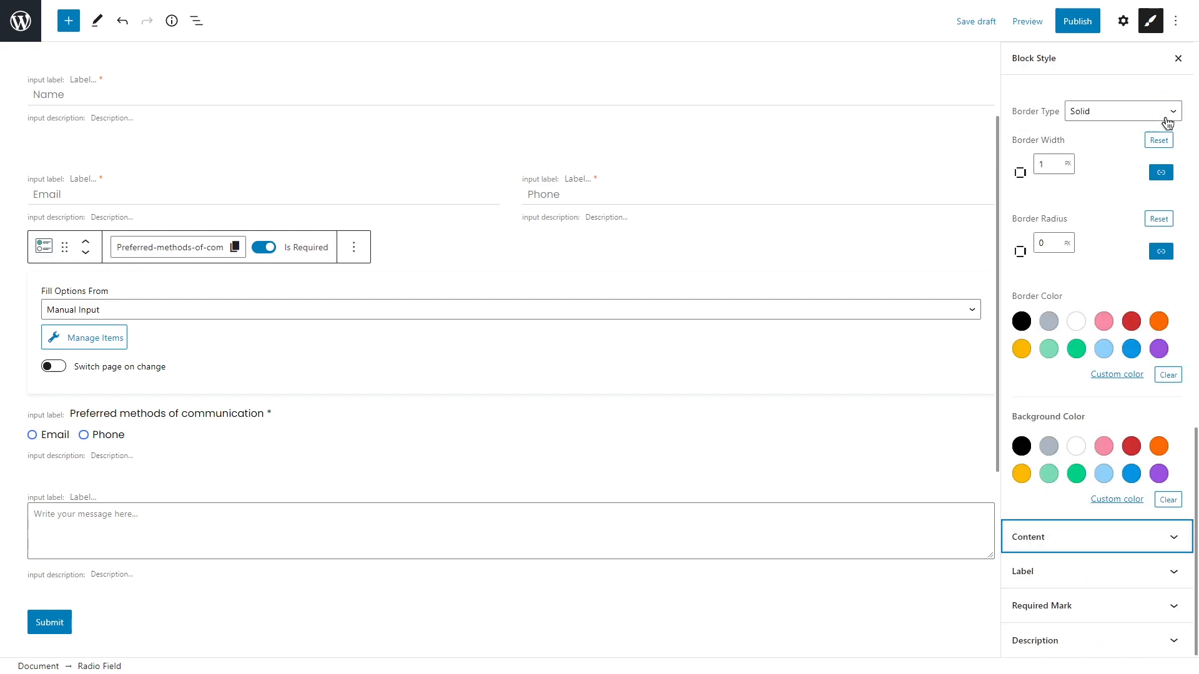
left_click(1092, 605)
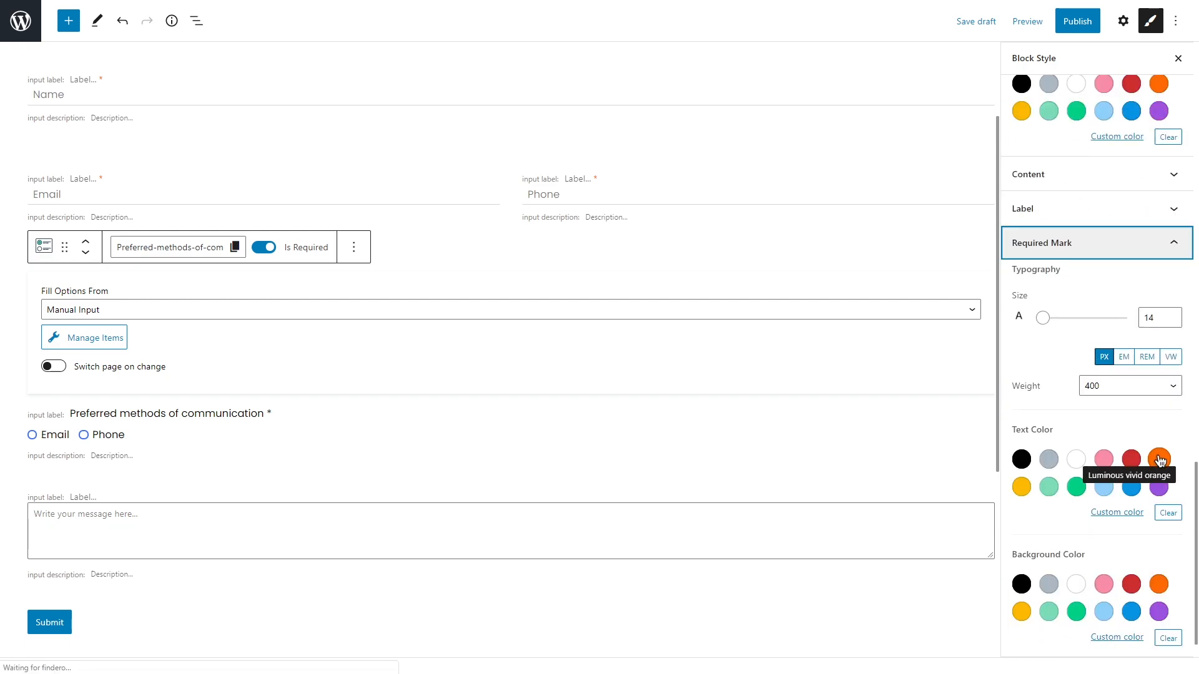
left_click(1159, 460)
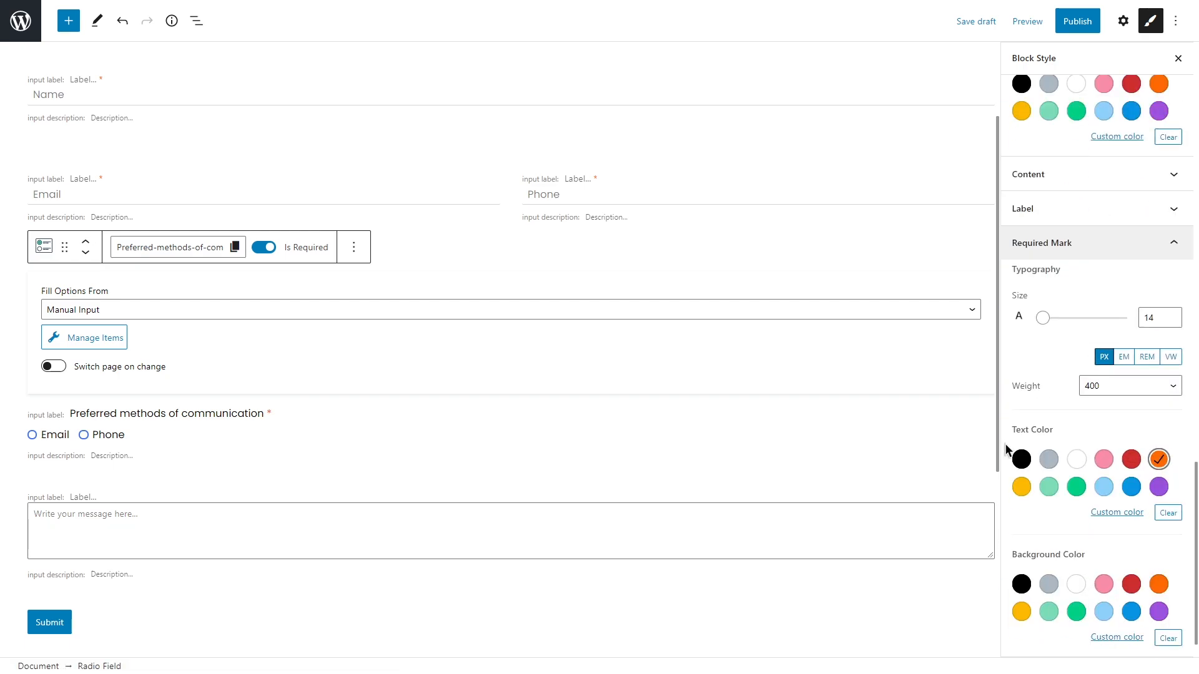
Step: Make the Message textarea 30 px tall with 15 px Poppins text
left_click(653, 515)
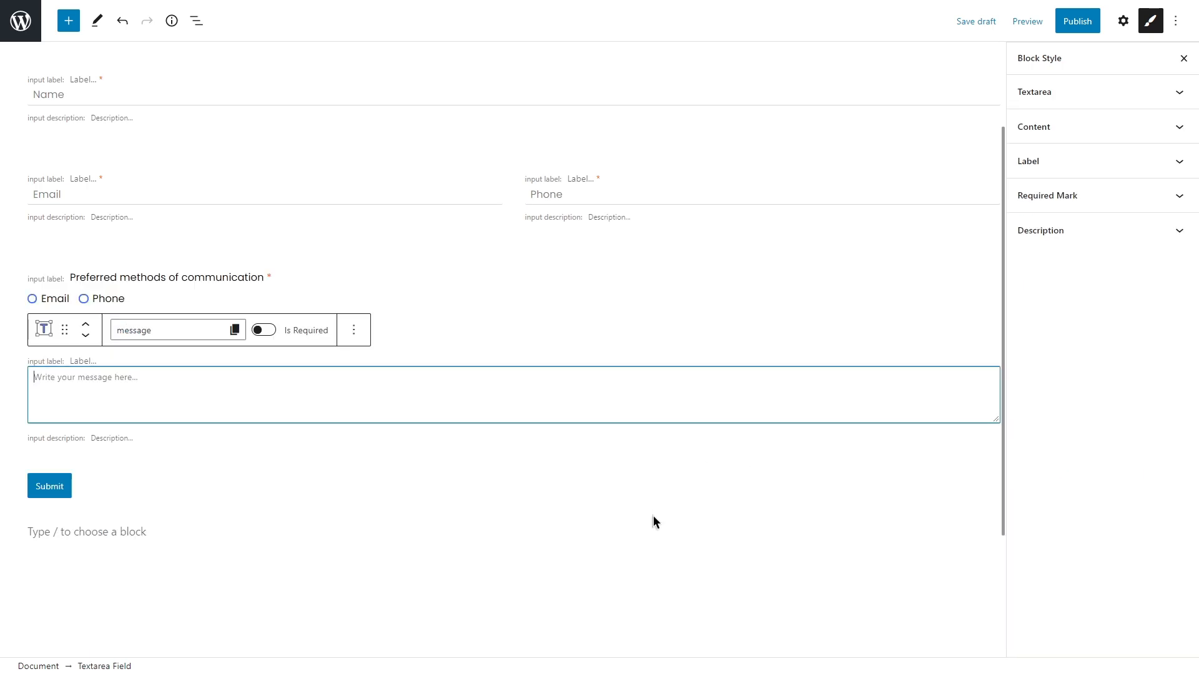
left_click(1083, 93)
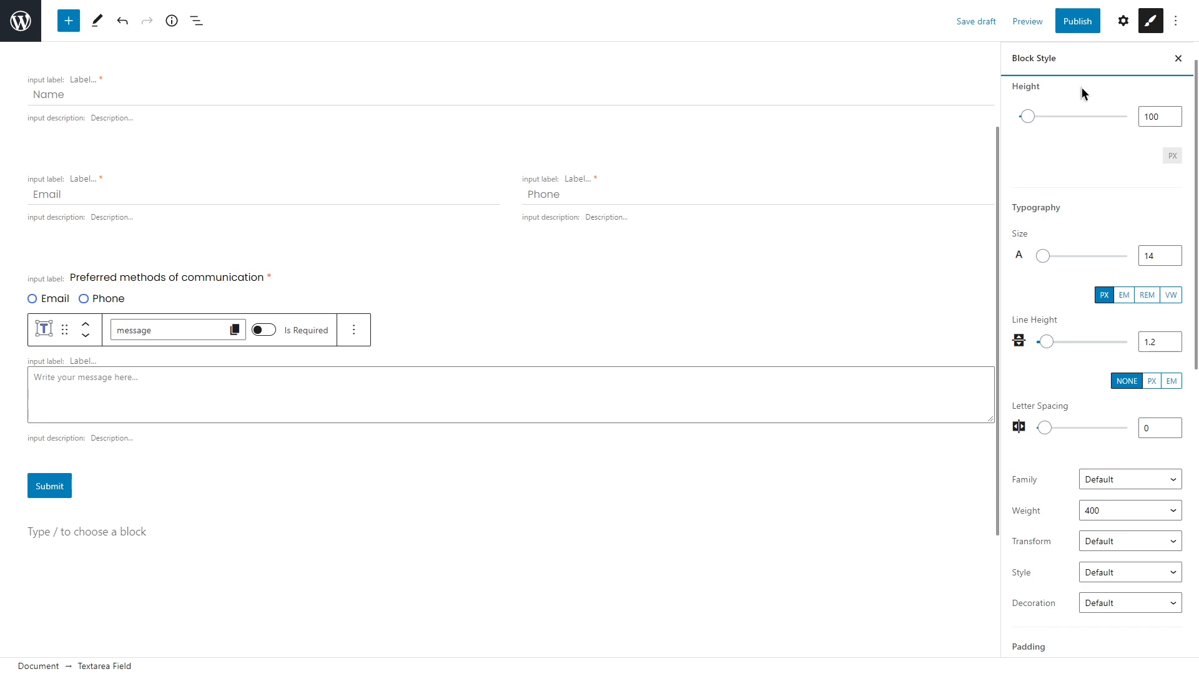
mouse_move(1033, 118)
left_mouse_down()
mouse_move(1059, 119)
mouse_move(1018, 121)
left_mouse_up()
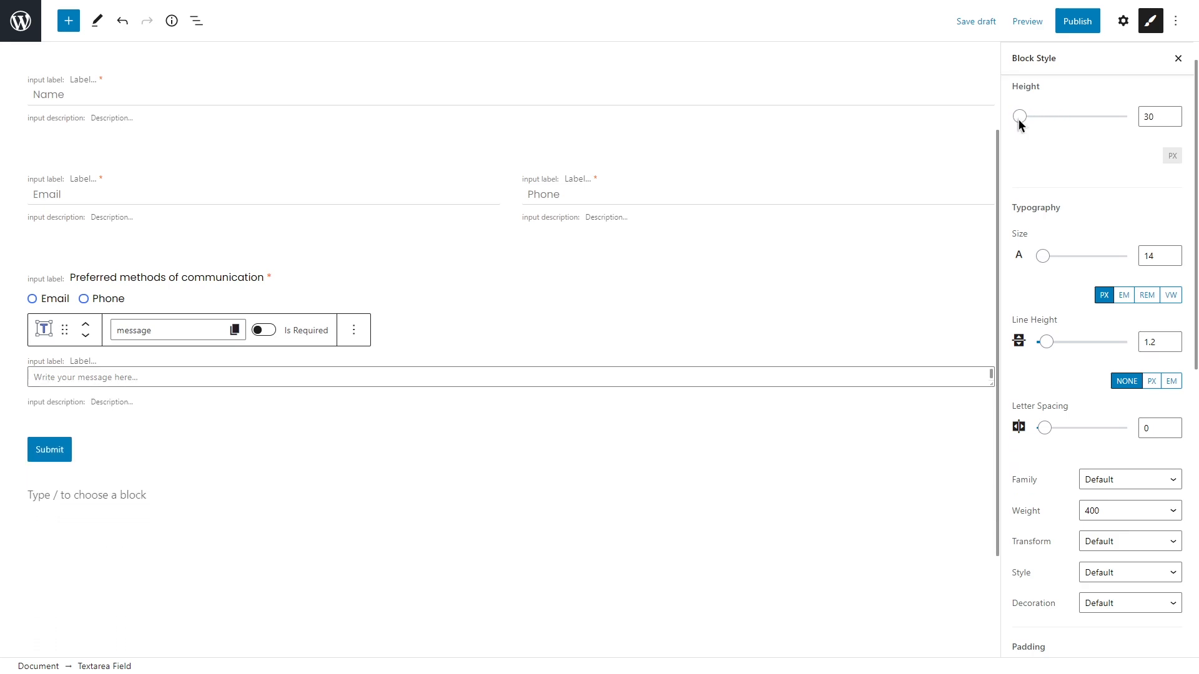
left_click(1174, 252)
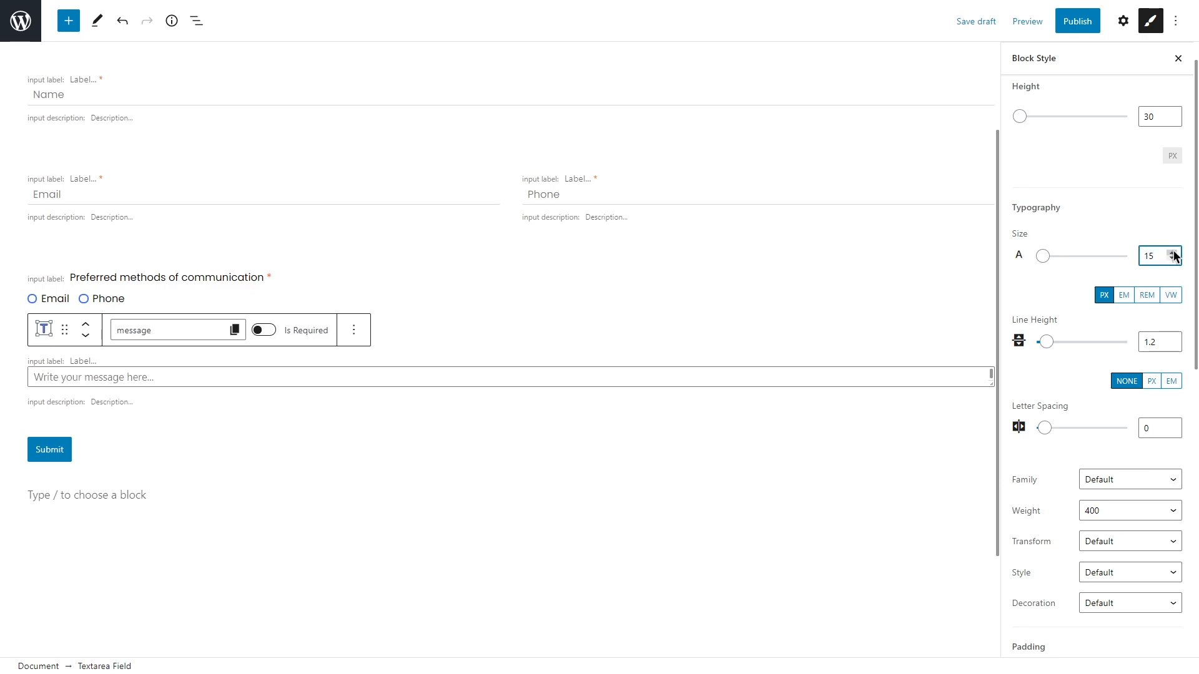
scroll(1163, 263, "down", 3)
left_click(1144, 293)
left_click_drag(1178, 307, 1178, 490)
scroll(1160, 447, "up", 5)
scroll(1153, 437, "down", 2)
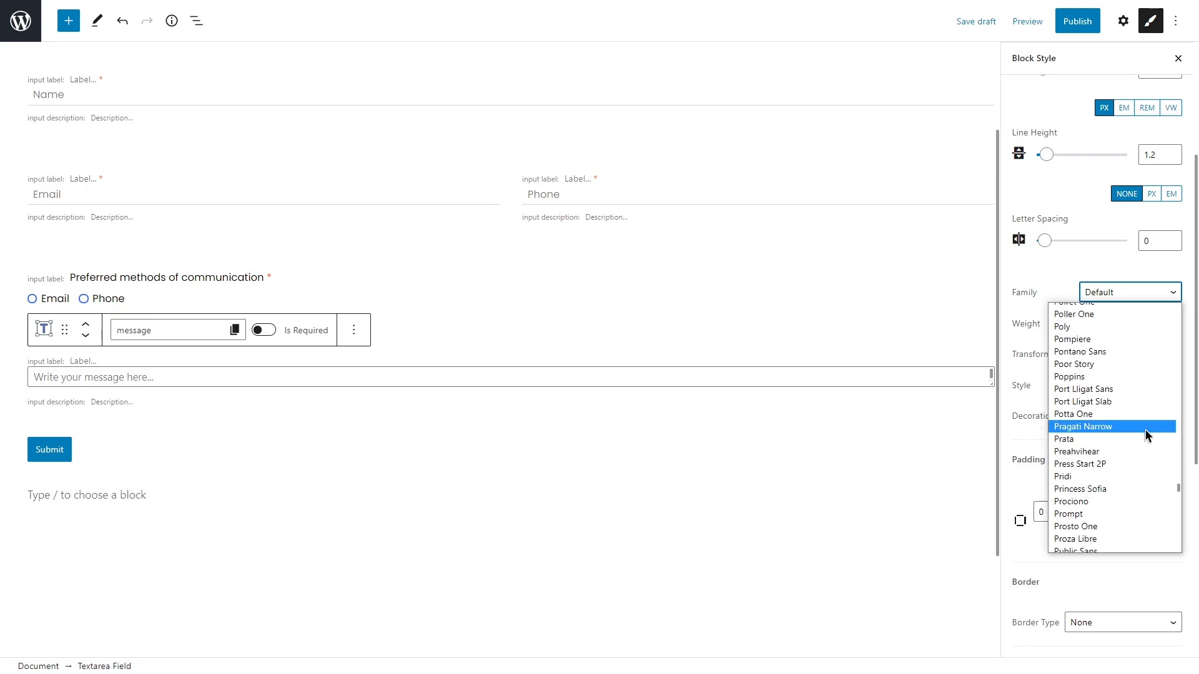
left_click(1128, 378)
Step: Give the Message textarea a solid 1 px bottom-only border
scroll(1130, 382, "down", 6)
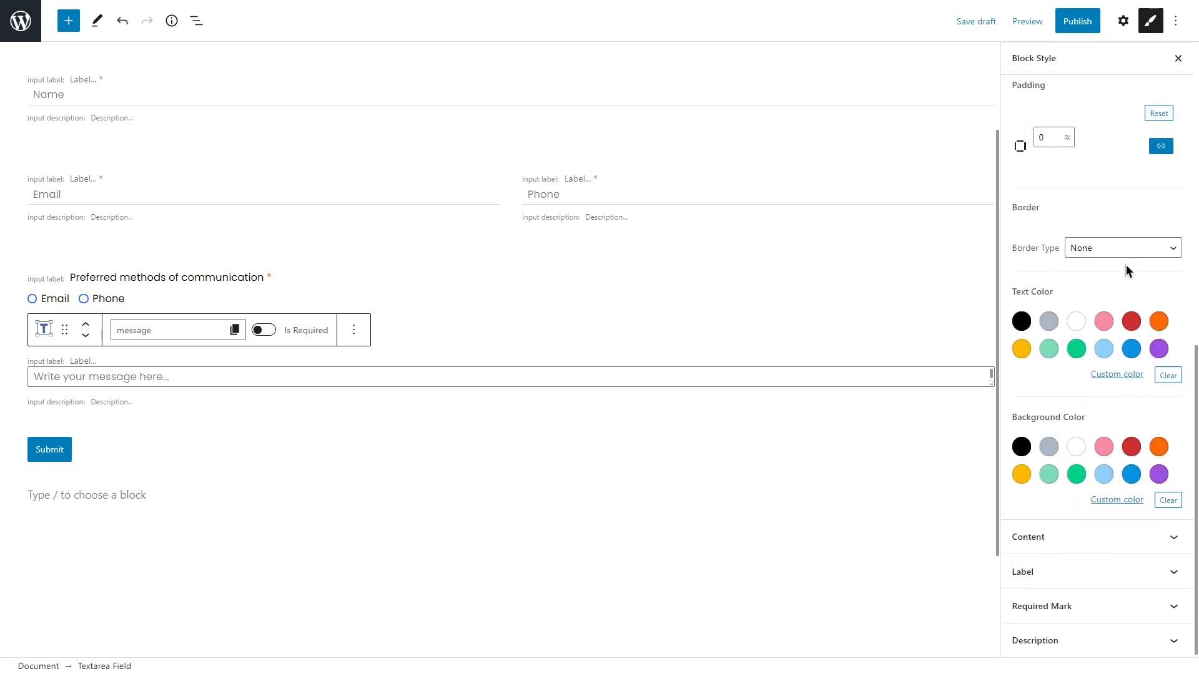
left_click(1124, 249)
left_click(1126, 274)
left_click(1160, 309)
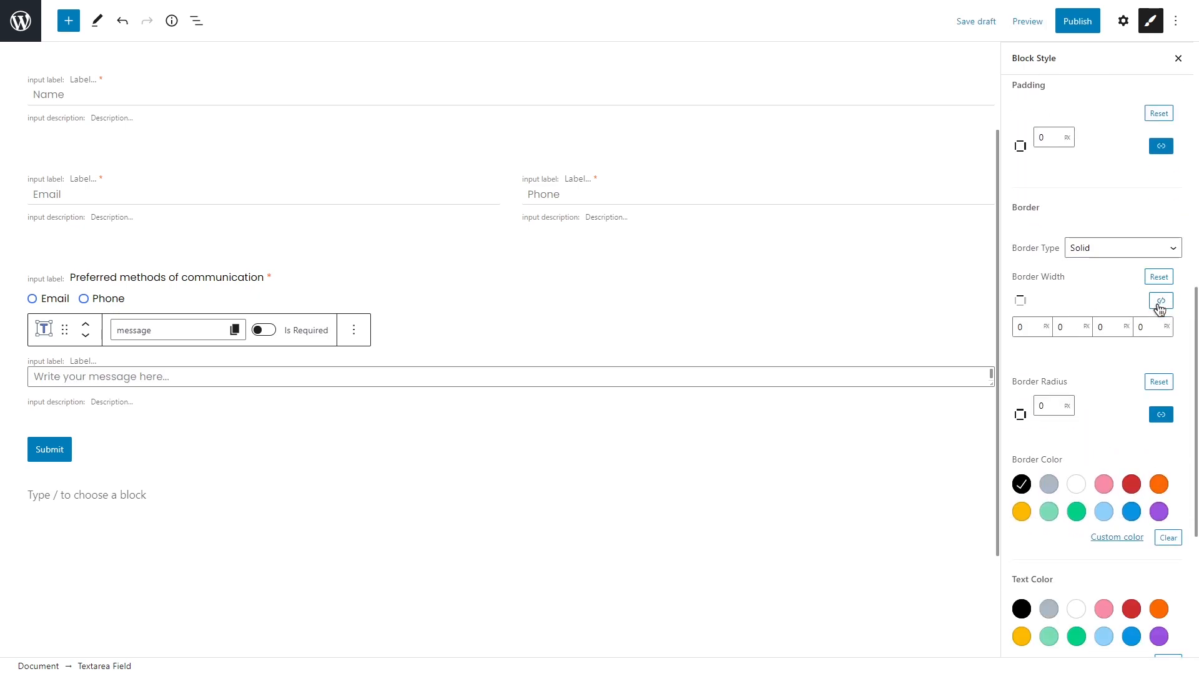
double_click(1093, 327)
type("1")
scroll(1099, 325, "down", 5)
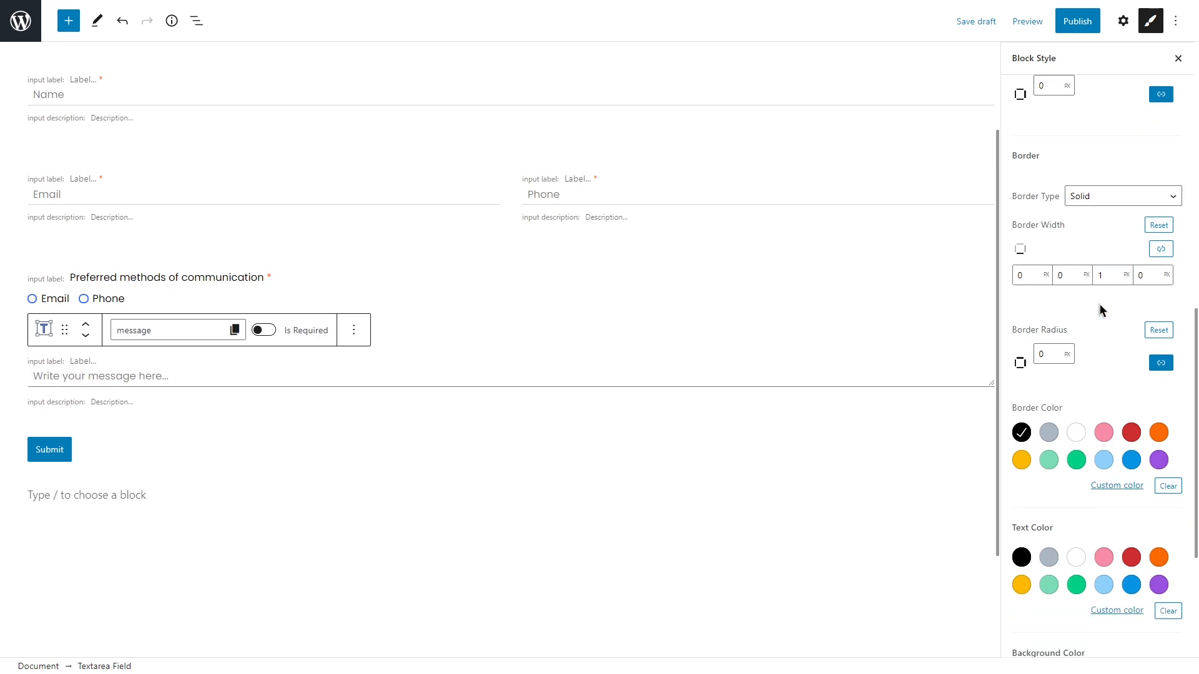
Step: Add a 30 px bottom content margin to the Message textarea
left_click(1099, 530)
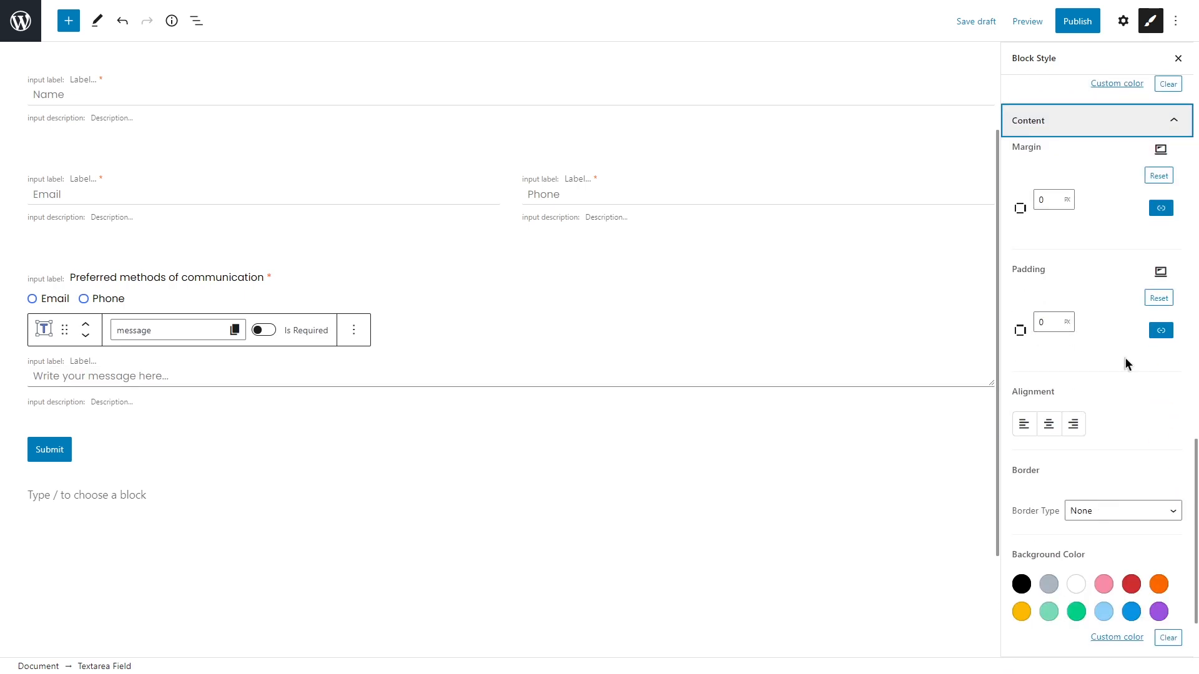
left_click(1160, 205)
left_click(1105, 224)
type("30")
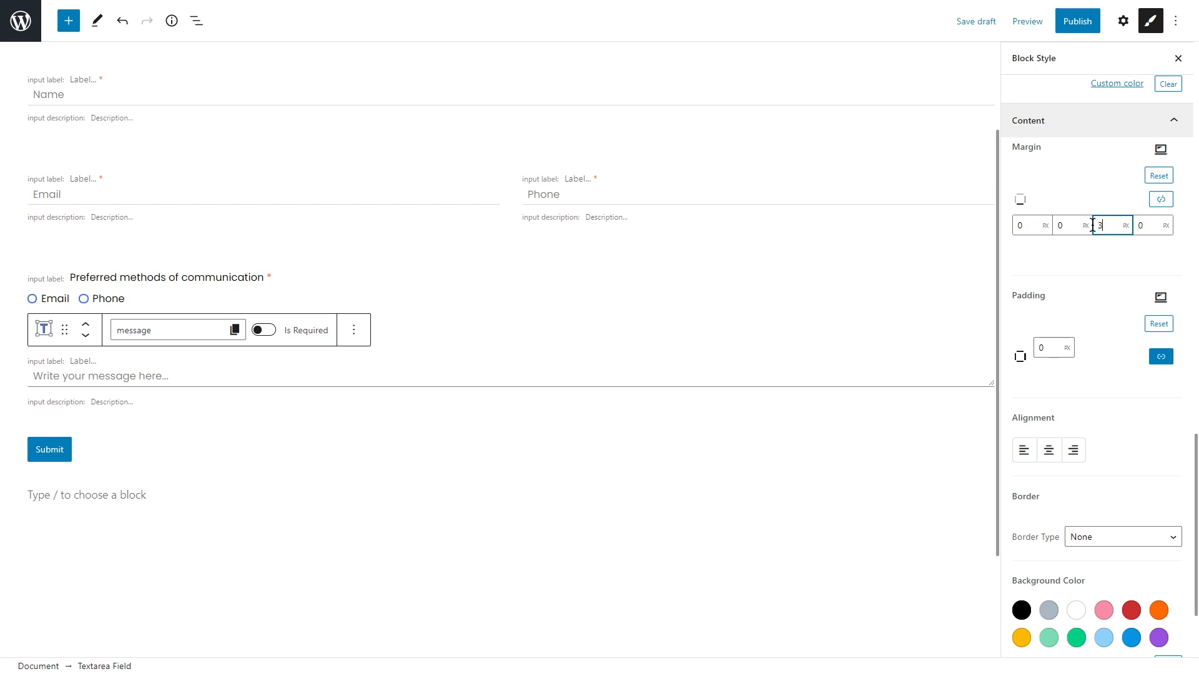
left_click(1093, 203)
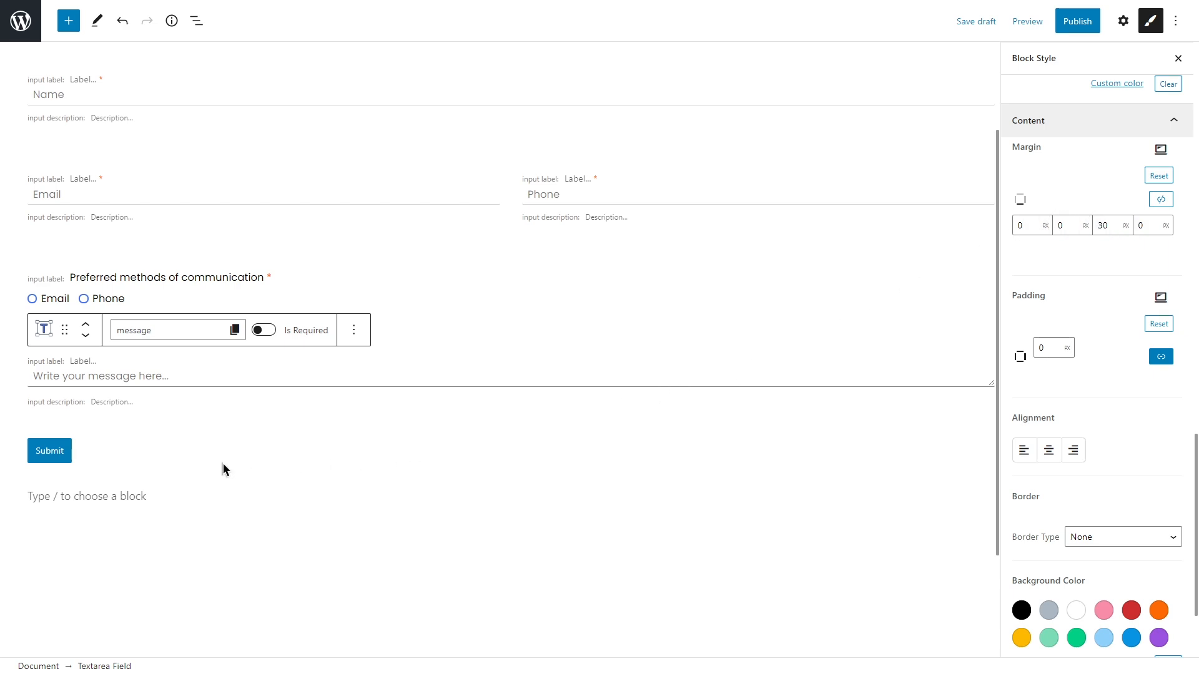
left_click(134, 448)
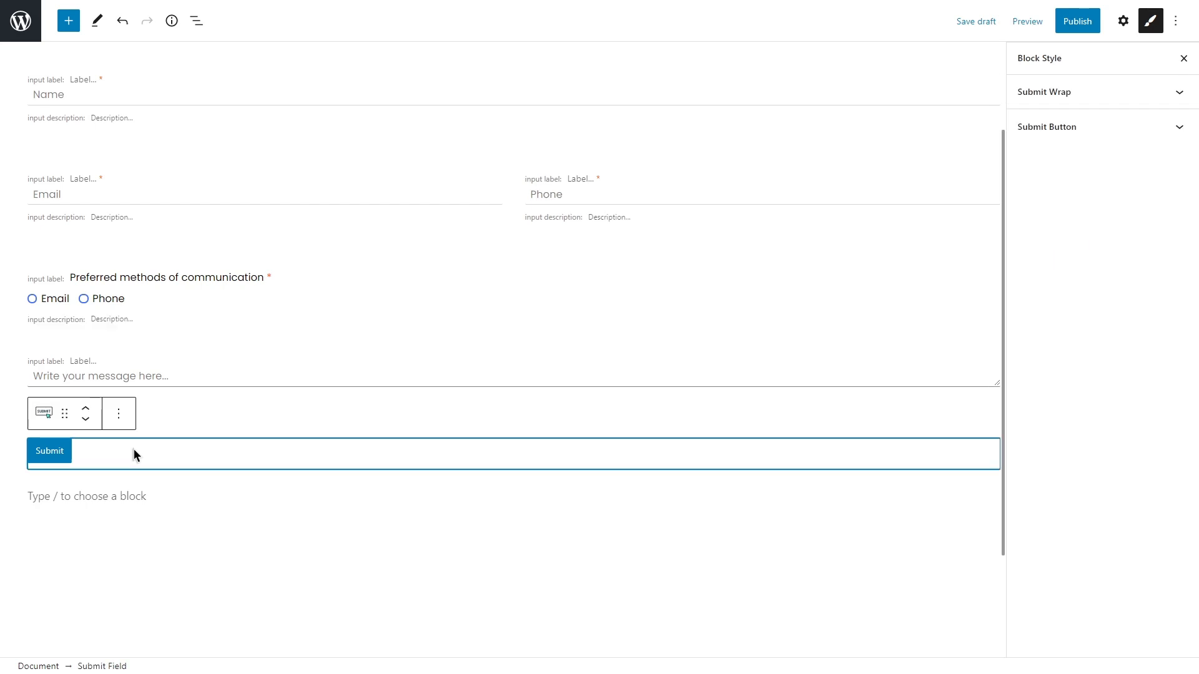
Step: Pad the Submit button 10 px top and bottom and 180 px left and right
left_click(1135, 127)
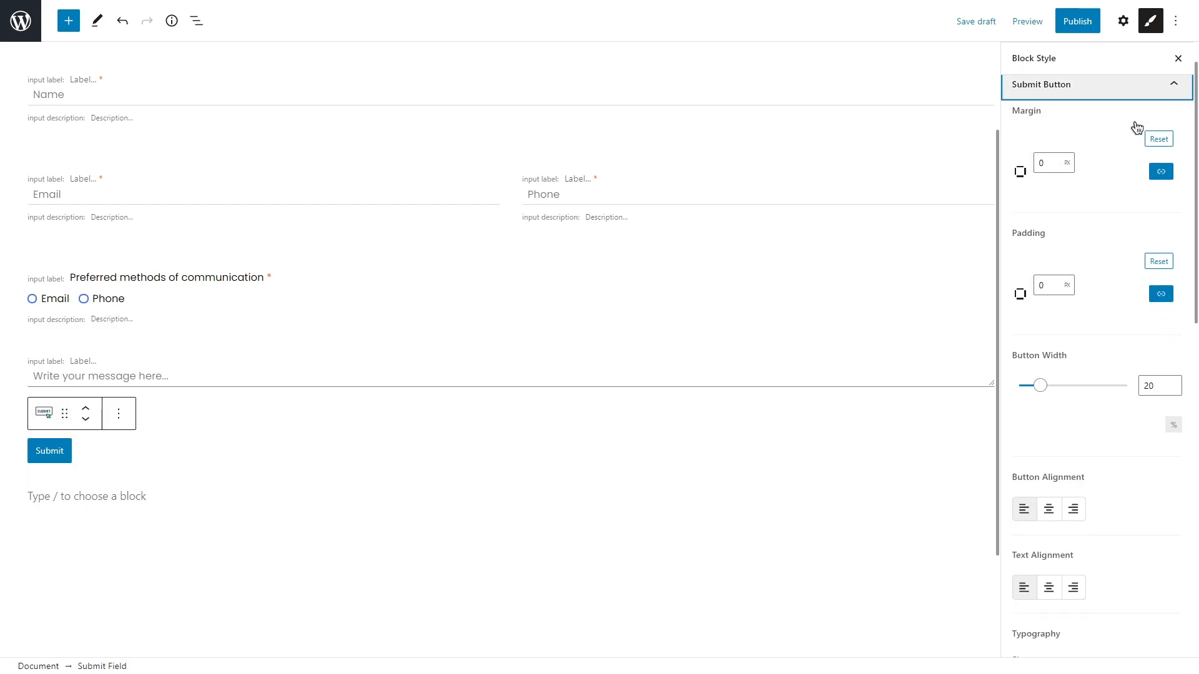
scroll(1136, 127, "down", 1)
left_click(1161, 273)
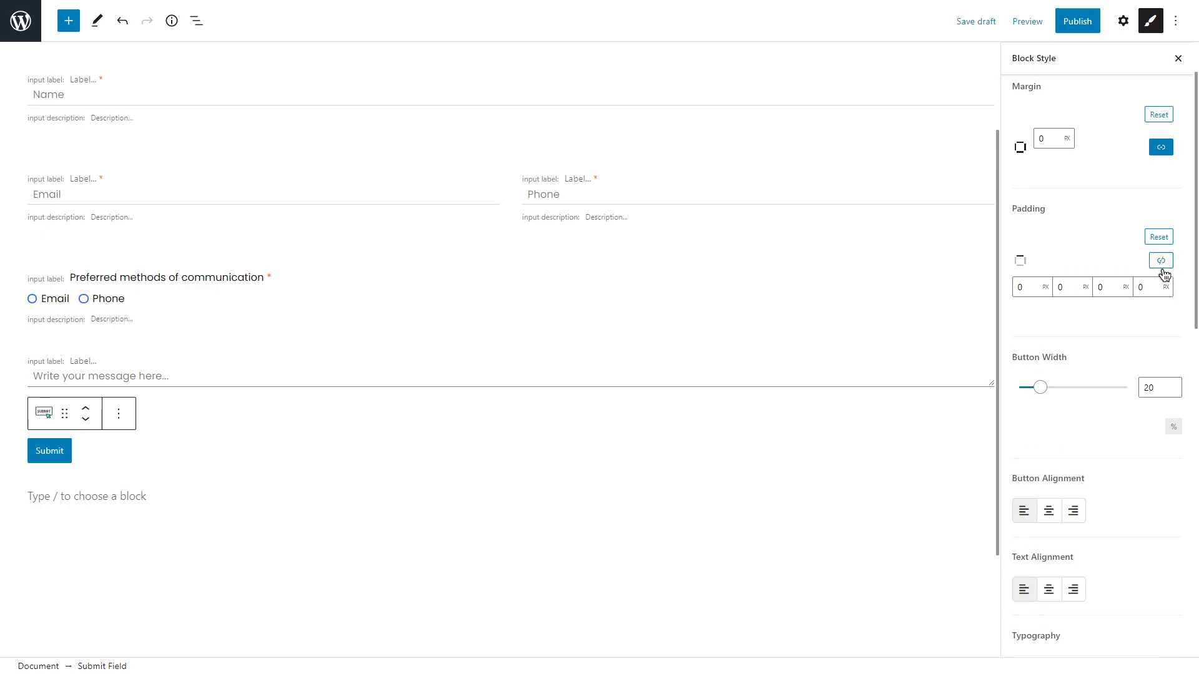
left_click(1144, 287)
type("180")
left_click(1064, 287)
type("180")
left_click(1097, 287)
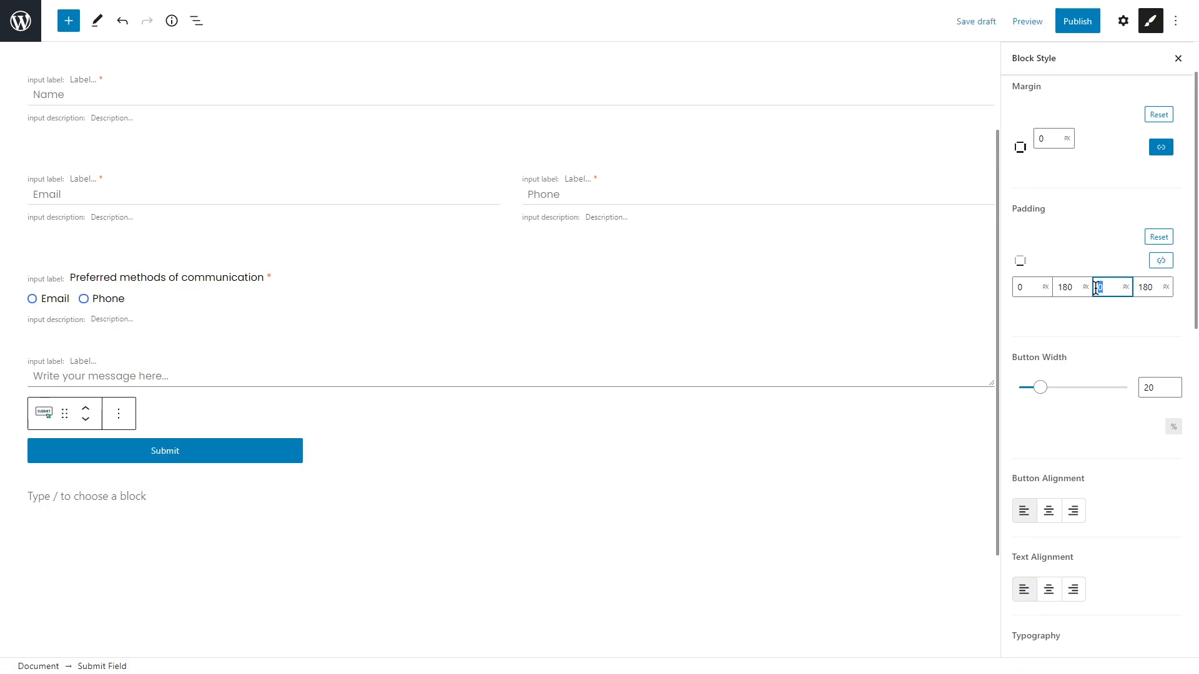
type("10")
left_click(1024, 287)
type("10")
Step: Set the Submit button width to 30%, centre it, and use 15 px Poppins text
left_click_drag(1040, 390, 1053, 389)
scroll(1053, 389, "down", 5)
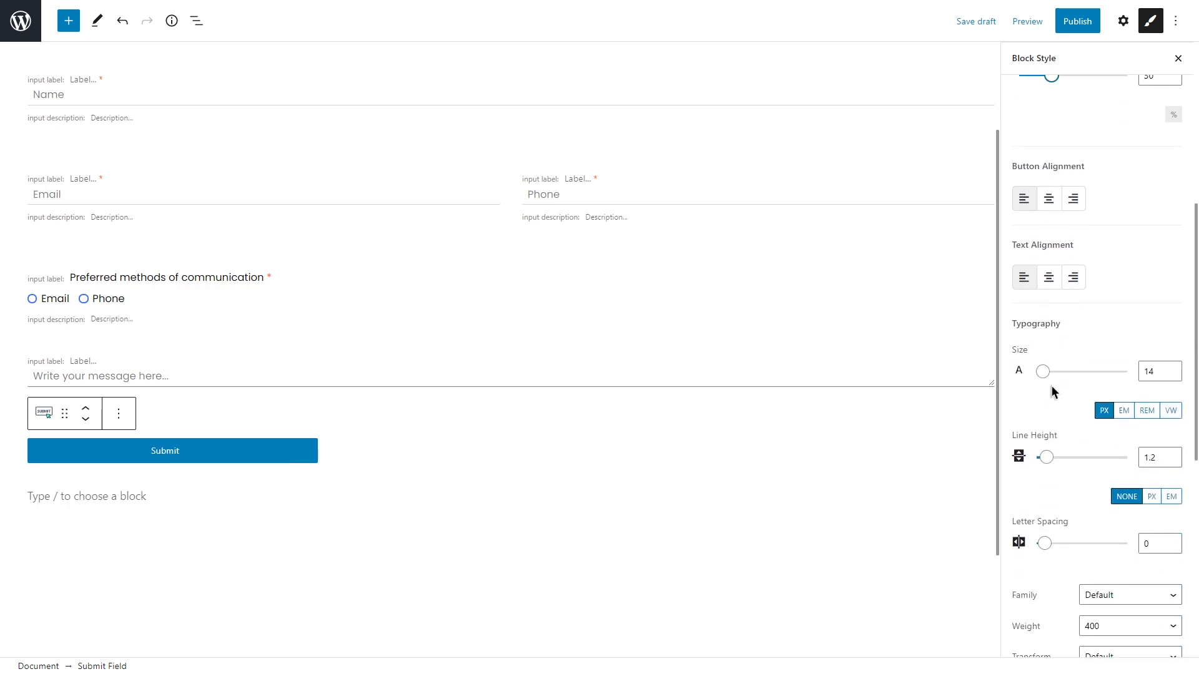
left_click(1054, 199)
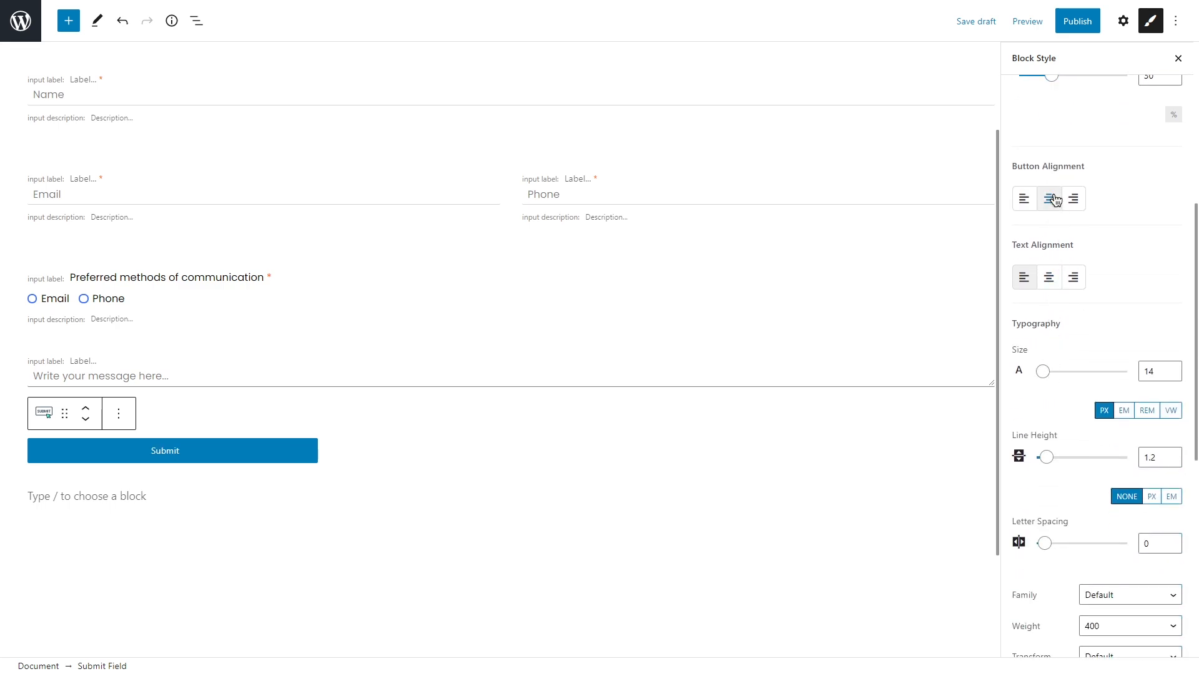
scroll(1055, 199, "down", 3)
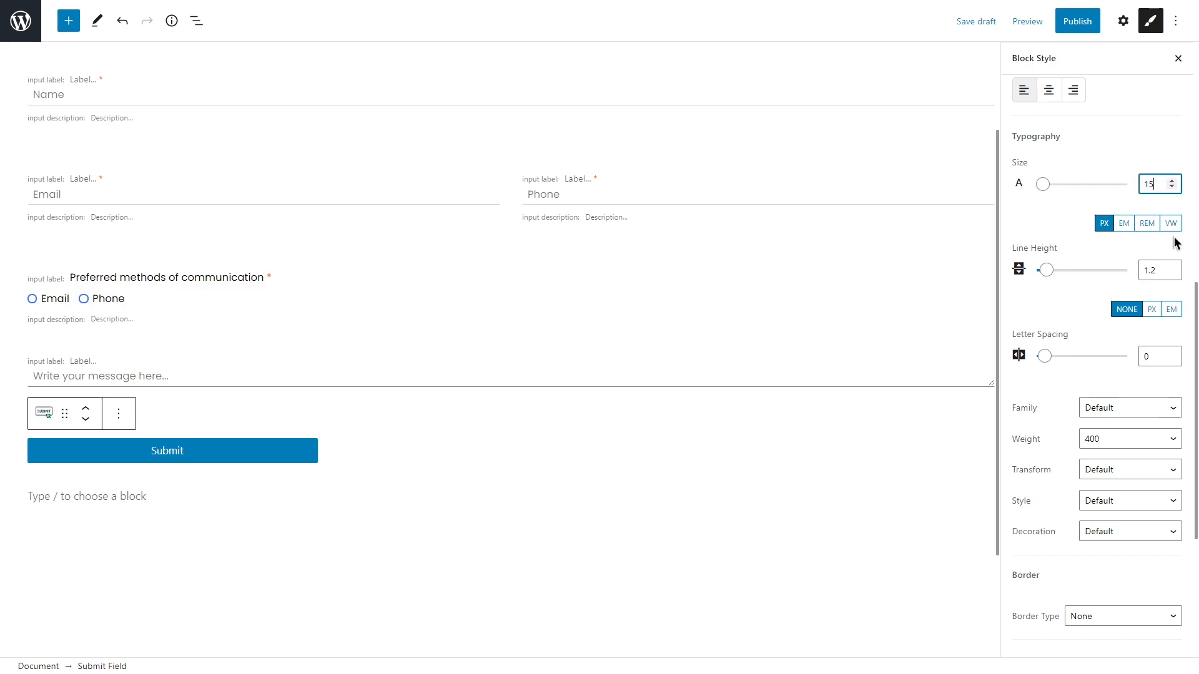
left_click(1158, 410)
left_click_drag(1178, 177, 1181, 339)
left_click(1122, 274)
scroll(1122, 275, "down", 5)
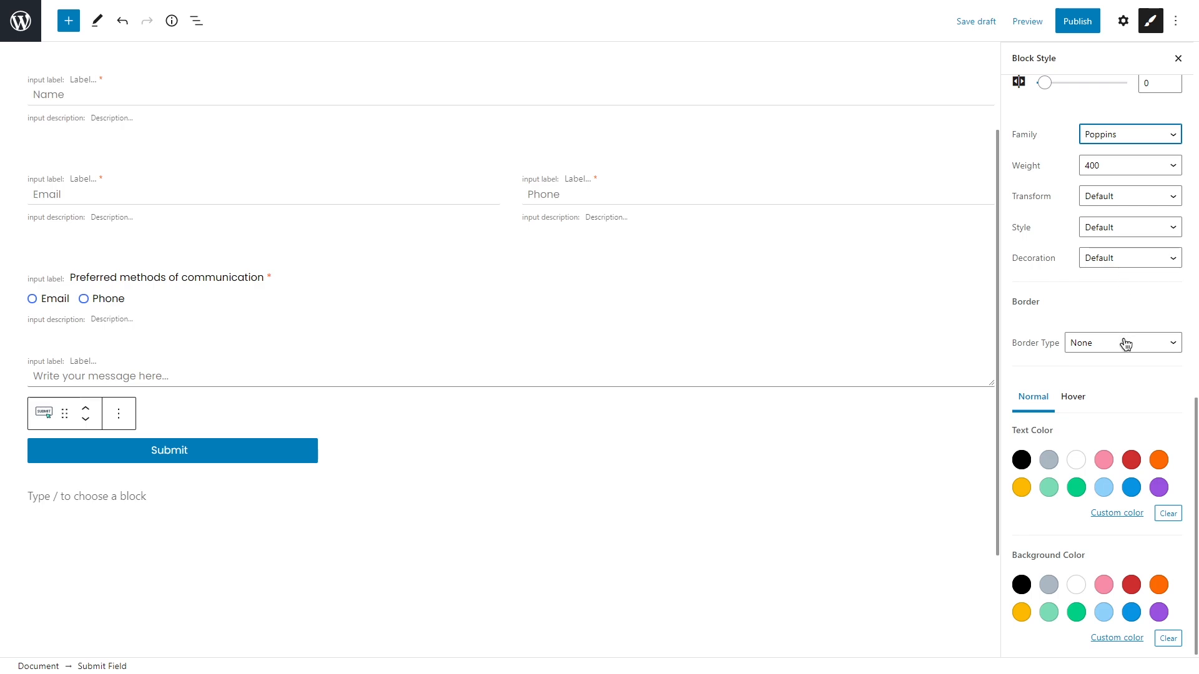
Step: Give the Submit button a solid border with 25 px corner radius and no border colour
left_click(1126, 345)
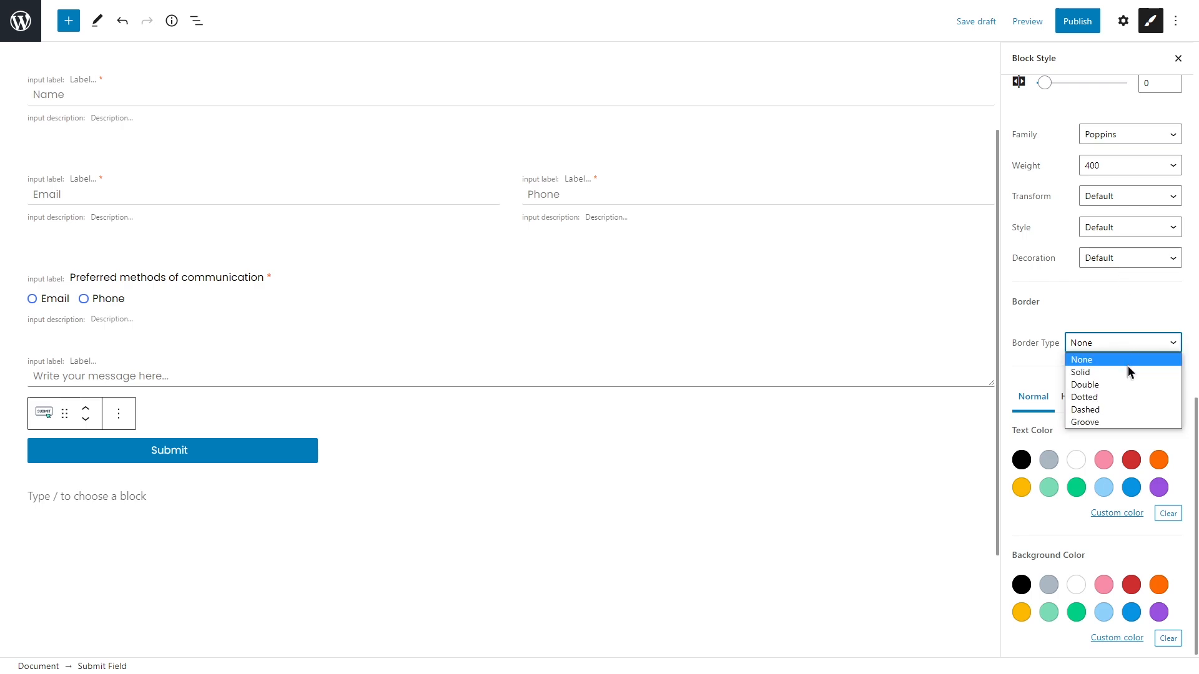
left_click(1128, 371)
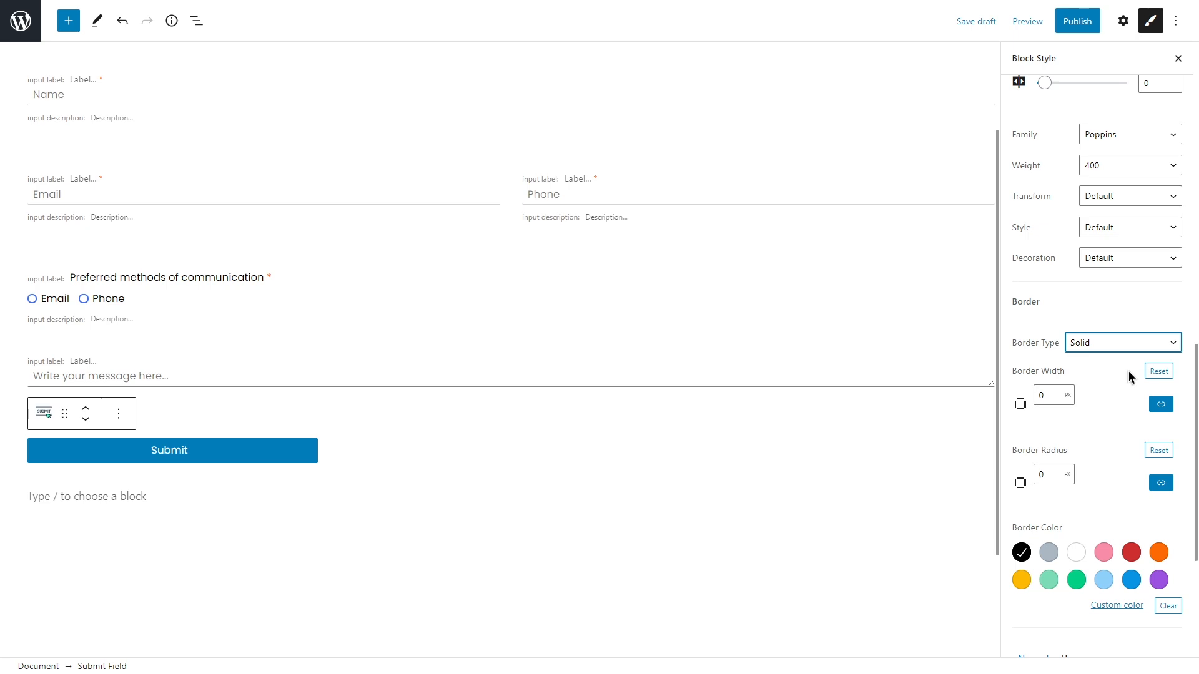
scroll(1128, 370, "down", 3)
double_click(1035, 287)
type("25")
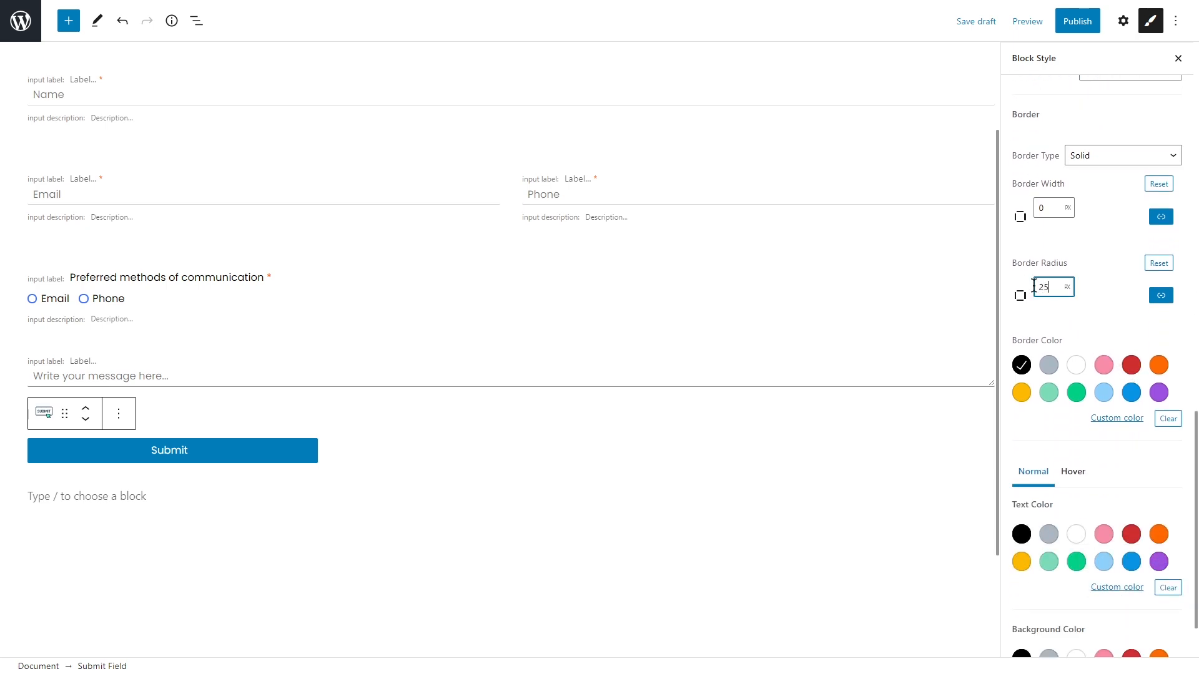
left_click(1096, 271)
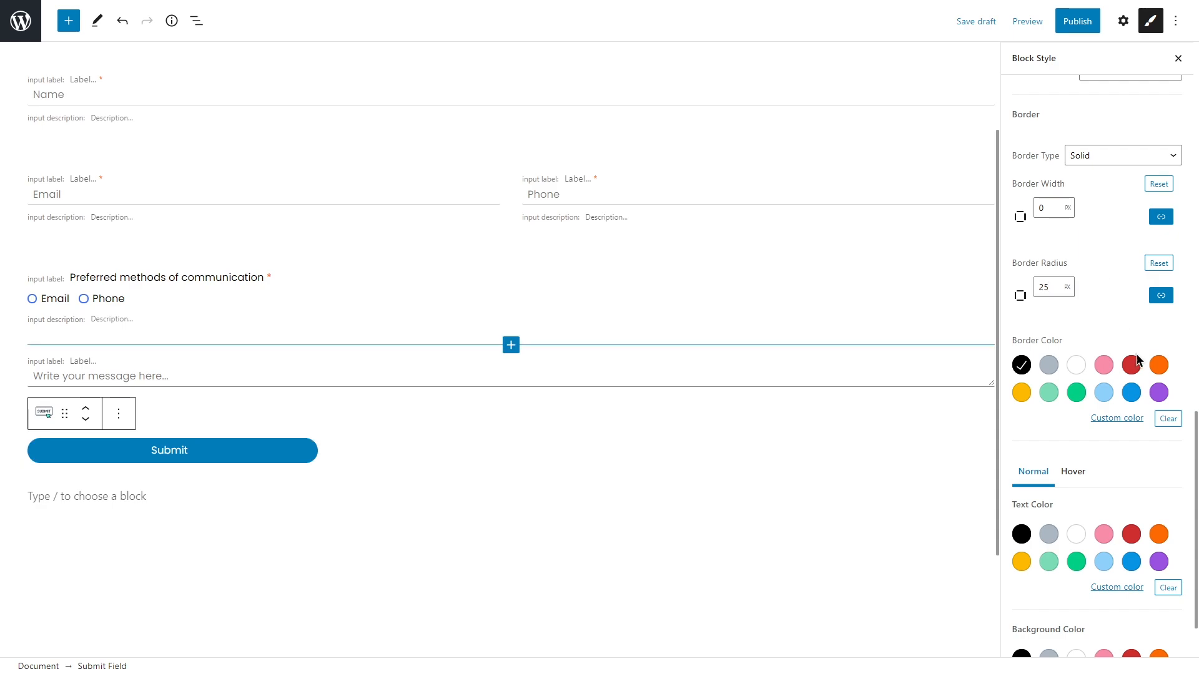
left_click(1163, 419)
Step: Make the Submit button text white on a pink custom background
scroll(1164, 423, "down", 2)
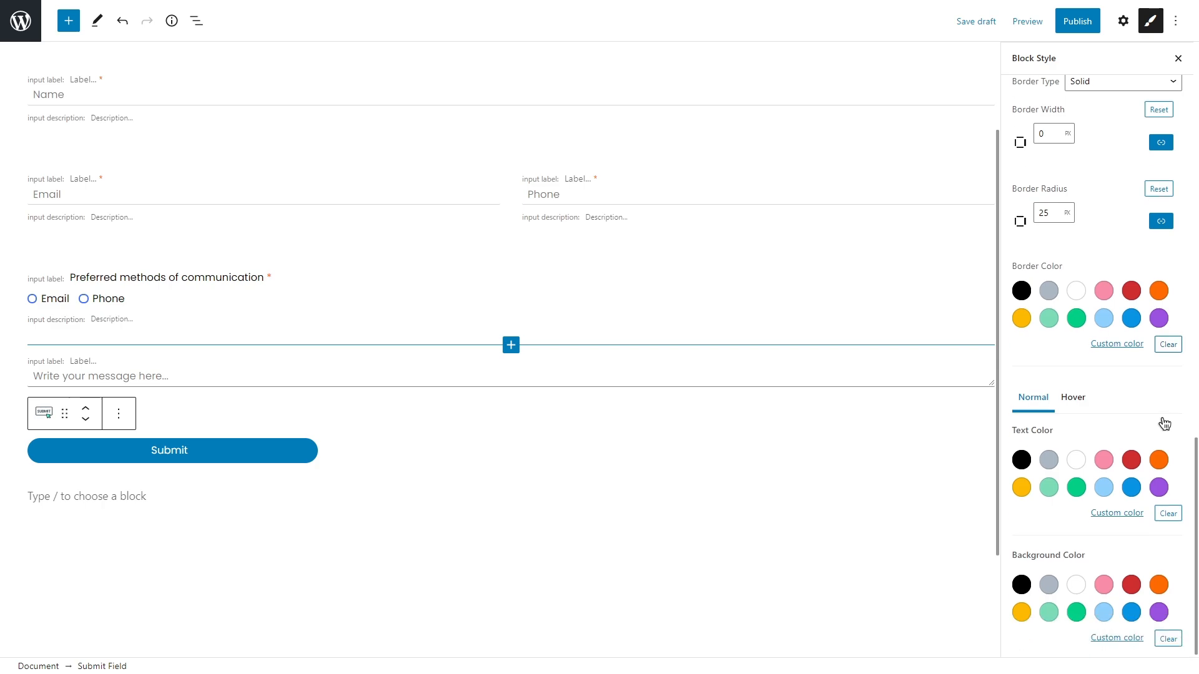
left_click(1075, 460)
left_click(1116, 638)
left_click_drag(997, 601, 949, 593)
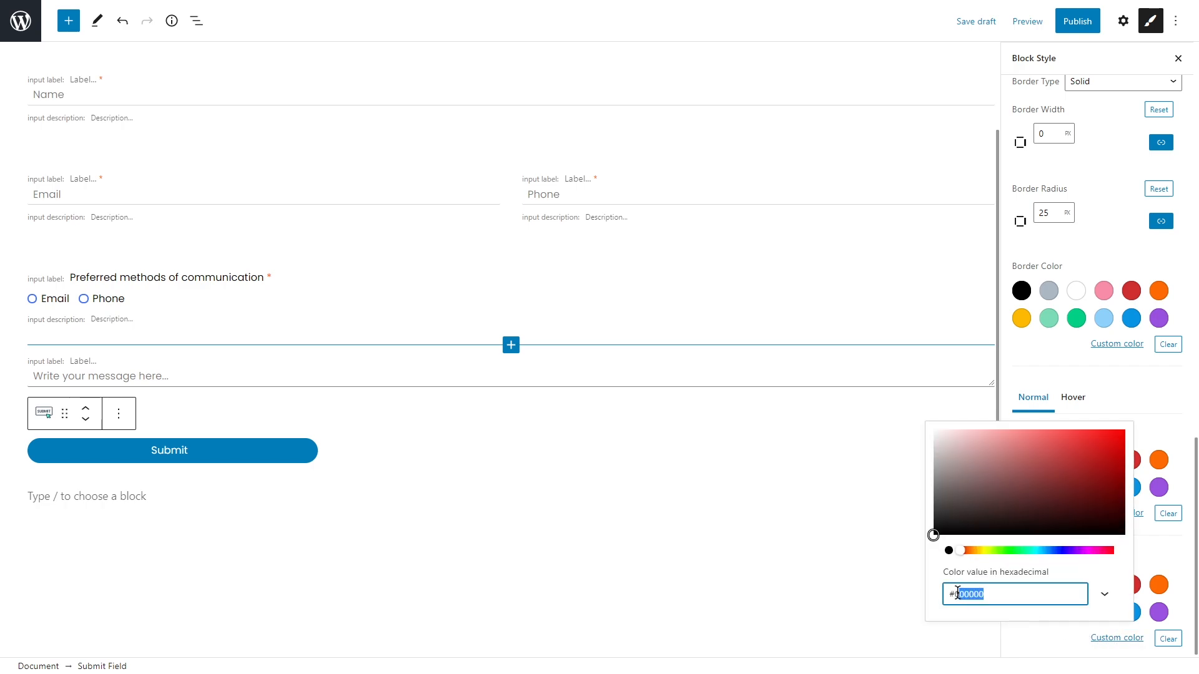
key("ctrl+v")
left_click(1152, 555)
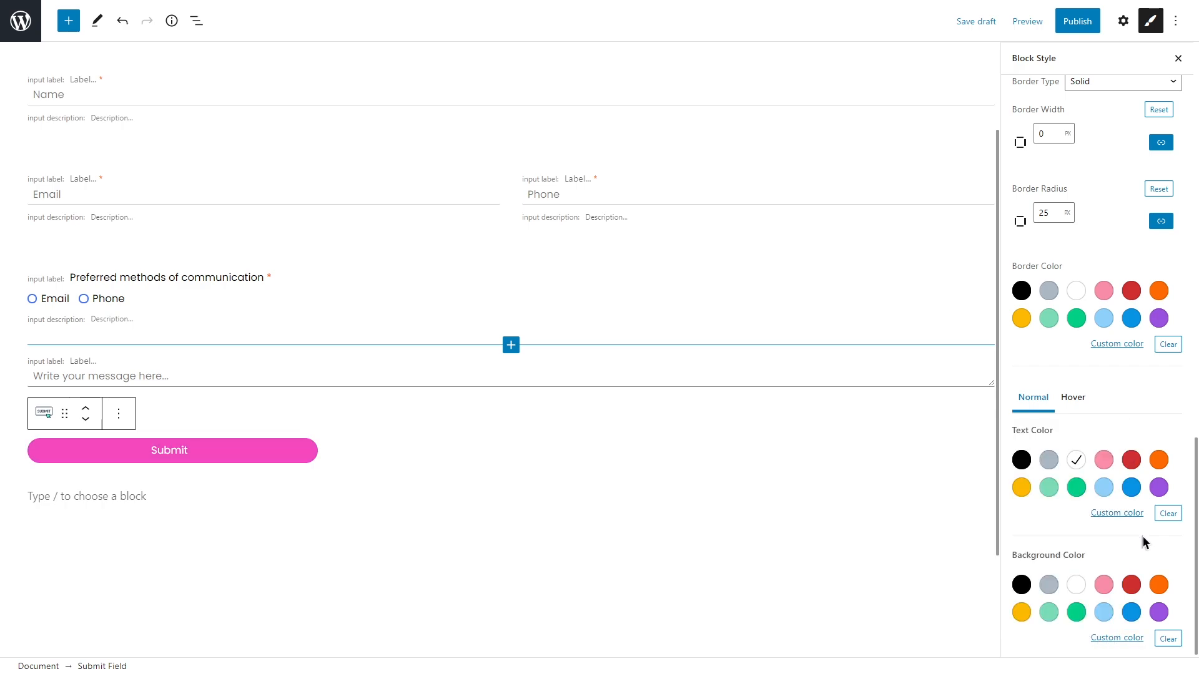
Step: Set the Submit button's hover background to orange #f88a3b
left_click(1073, 397)
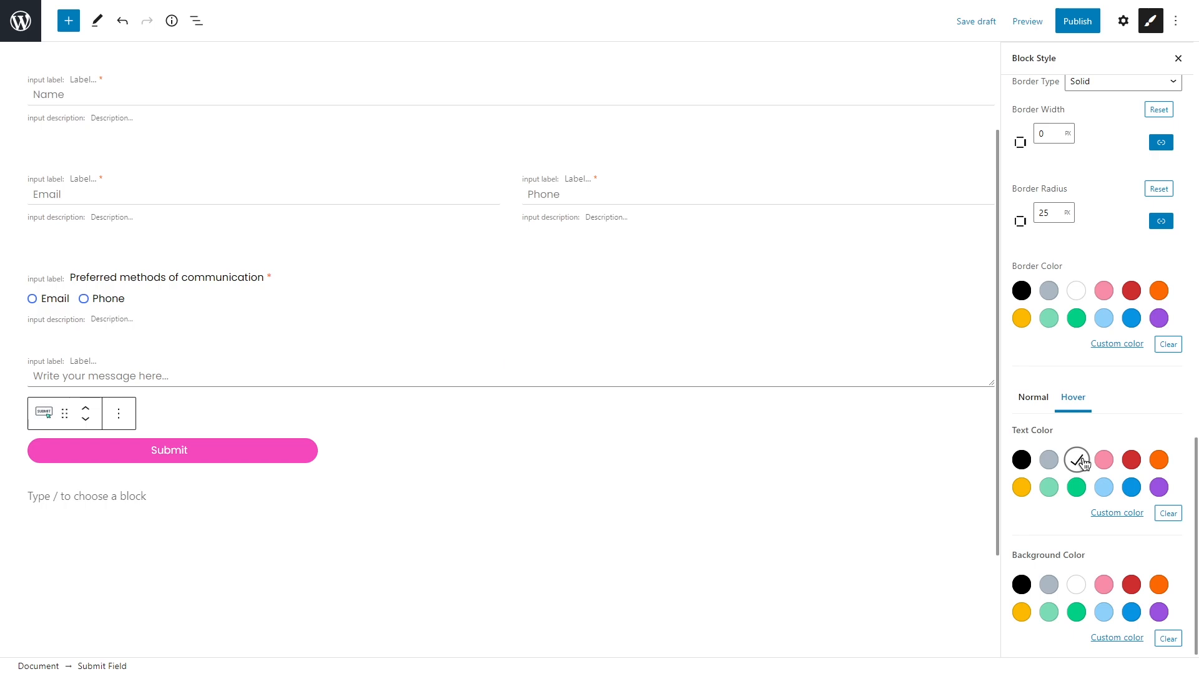
left_click(1117, 638)
left_click_drag(1018, 599, 950, 593)
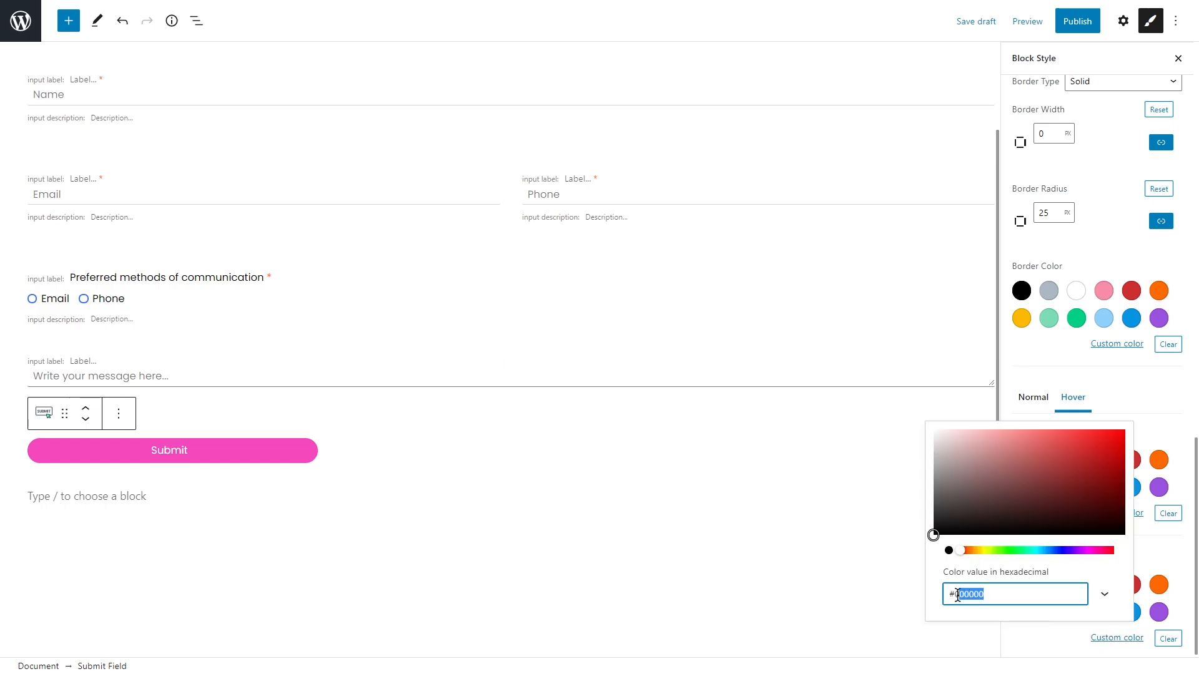
type("#f88a3b")
left_click(1152, 406)
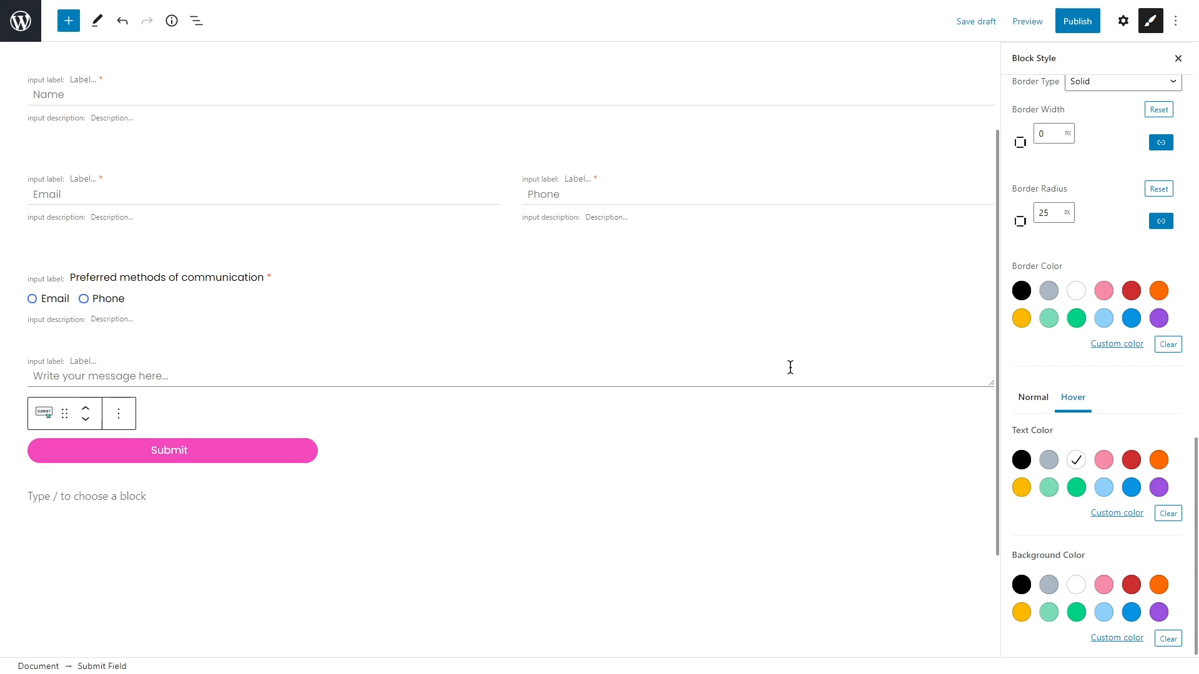
Step: Publish the styled Contact Us Form, then go to the All Pages list
left_click(1075, 23)
left_click(1073, 23)
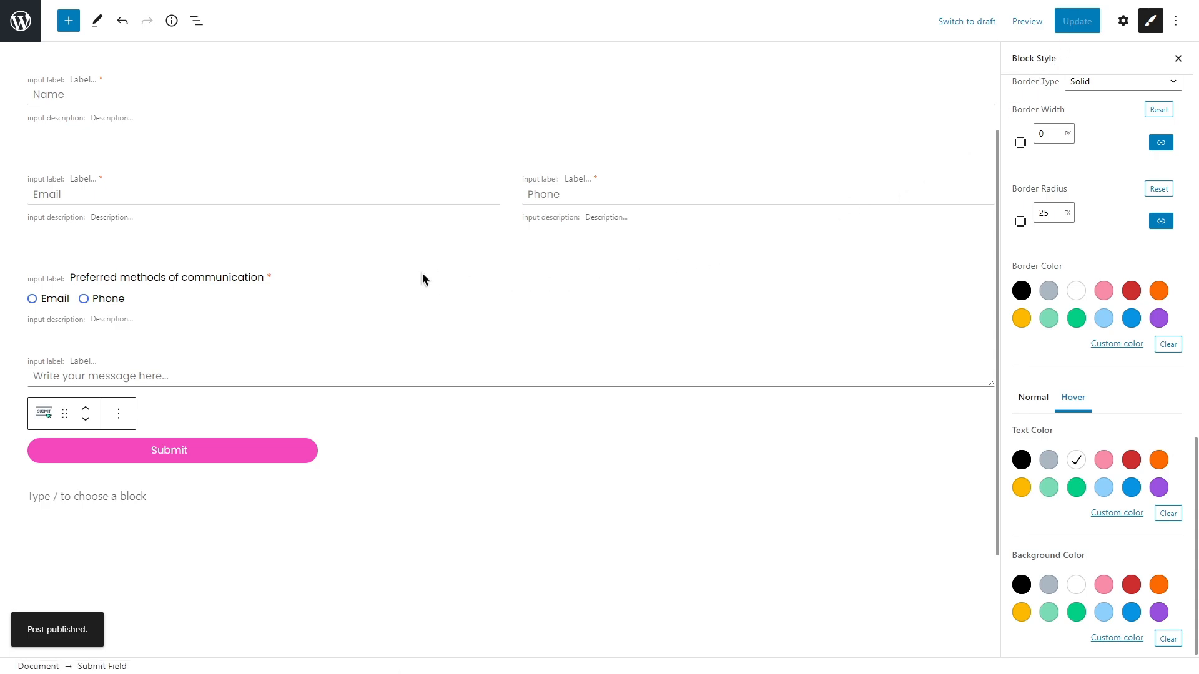
left_click(24, 22)
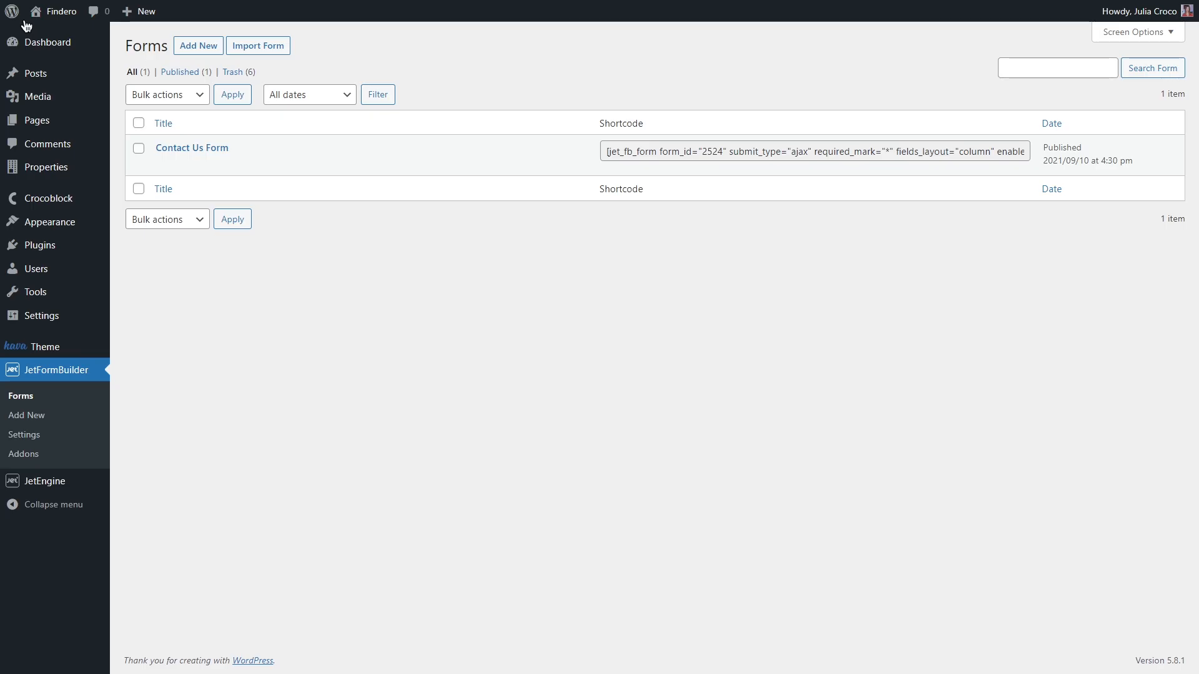
mouse_move(72, 121)
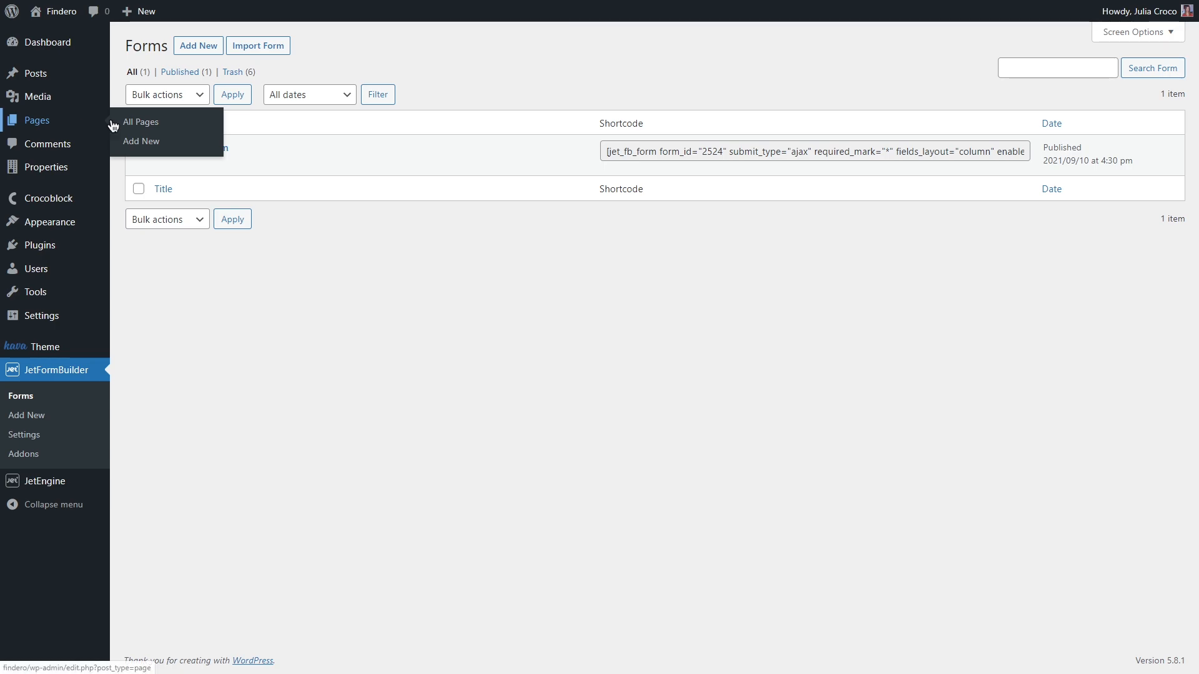
left_click(197, 127)
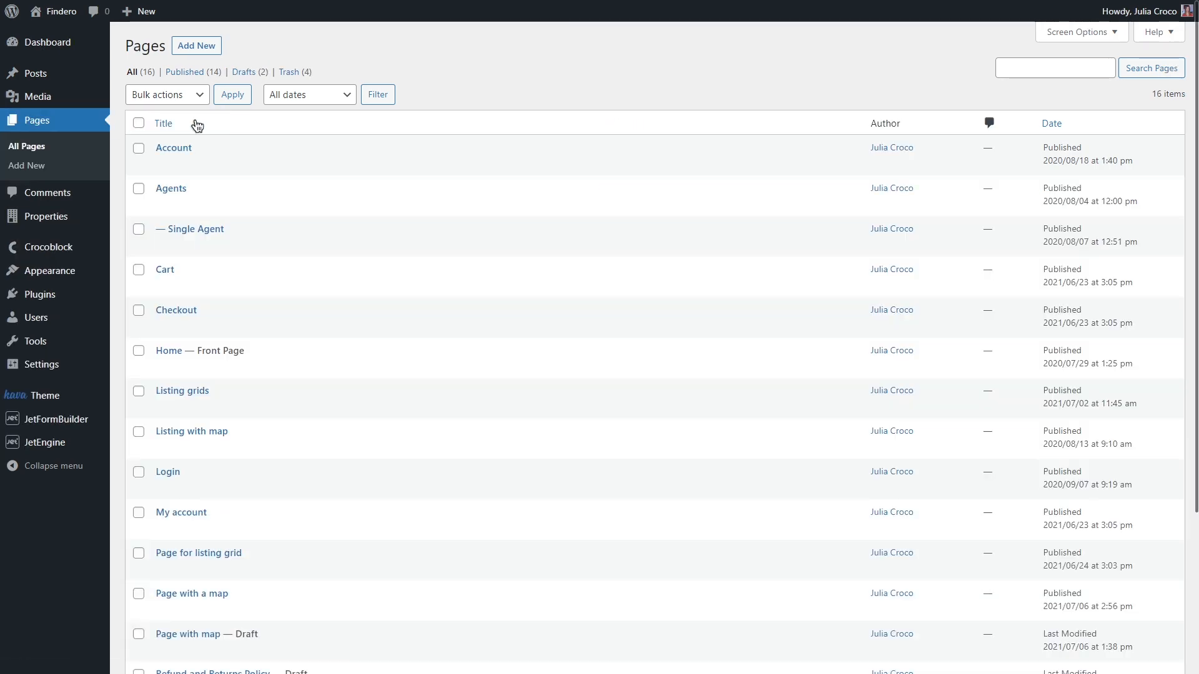
Step: Create a new page titled 'Send Us a Message' and insert a JetForm block
left_click(196, 46)
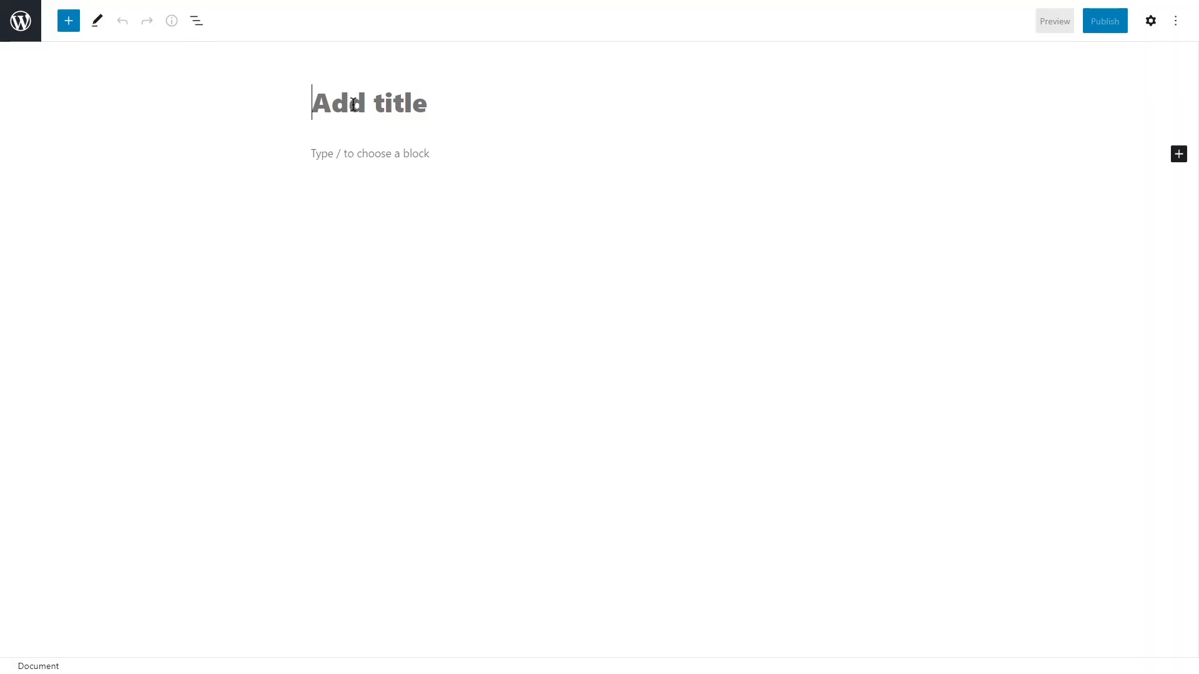
type("Send Us a Message")
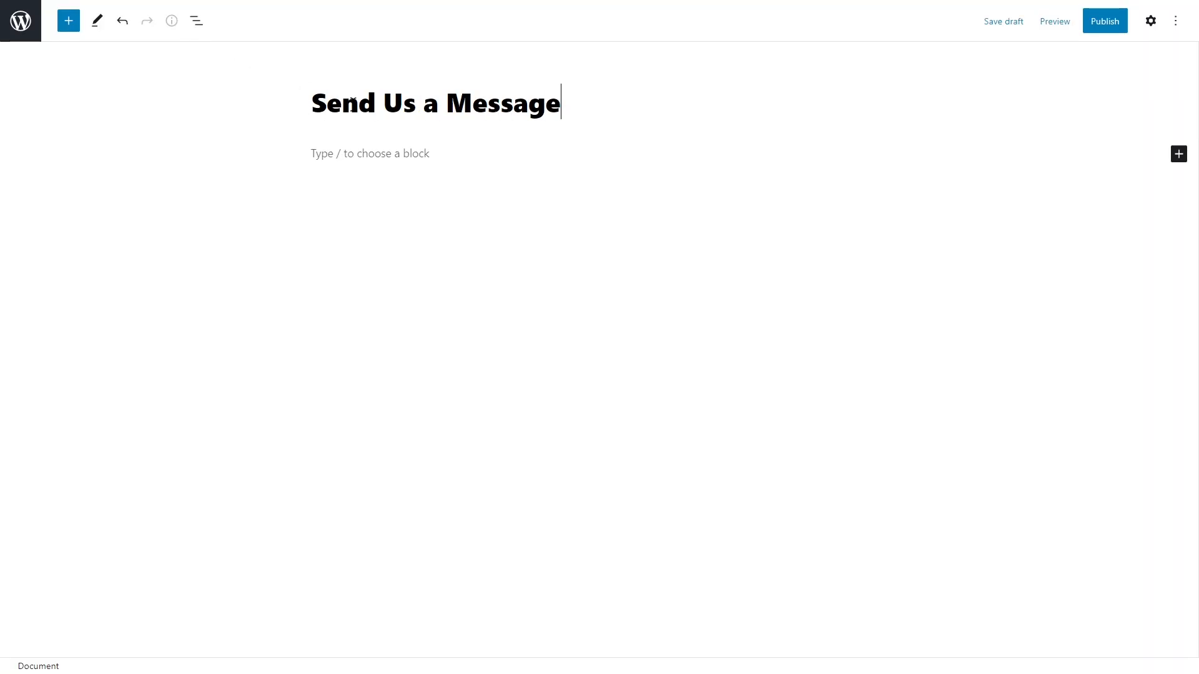
left_click(1178, 154)
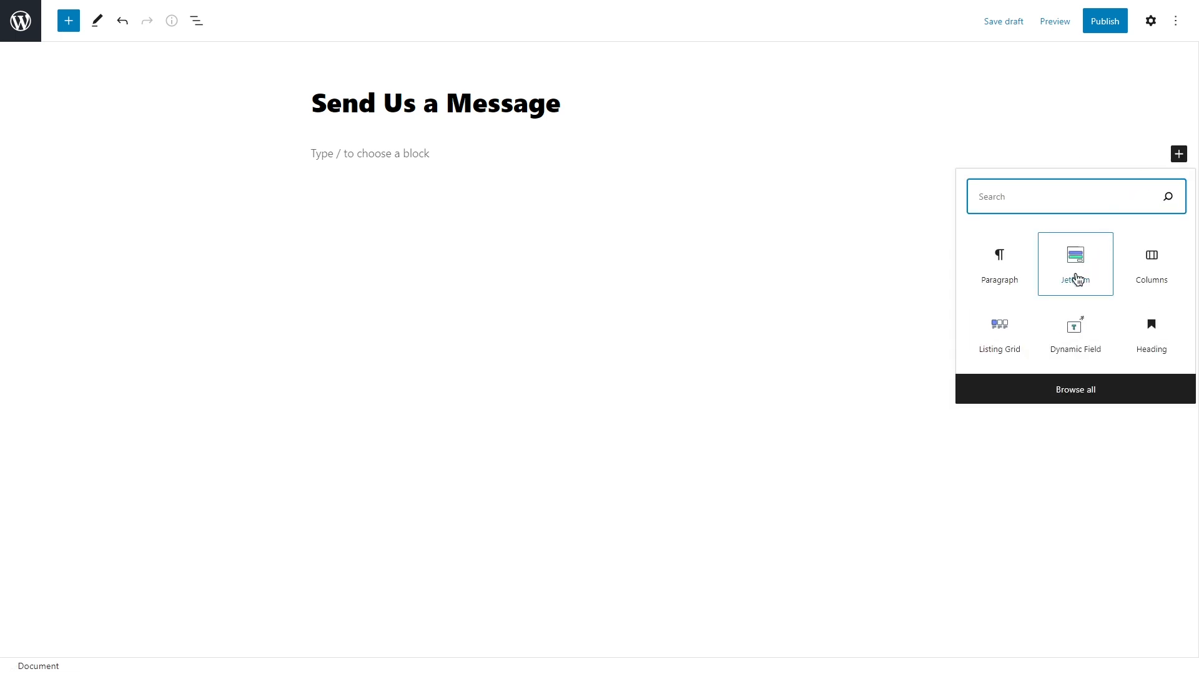
left_click(1075, 278)
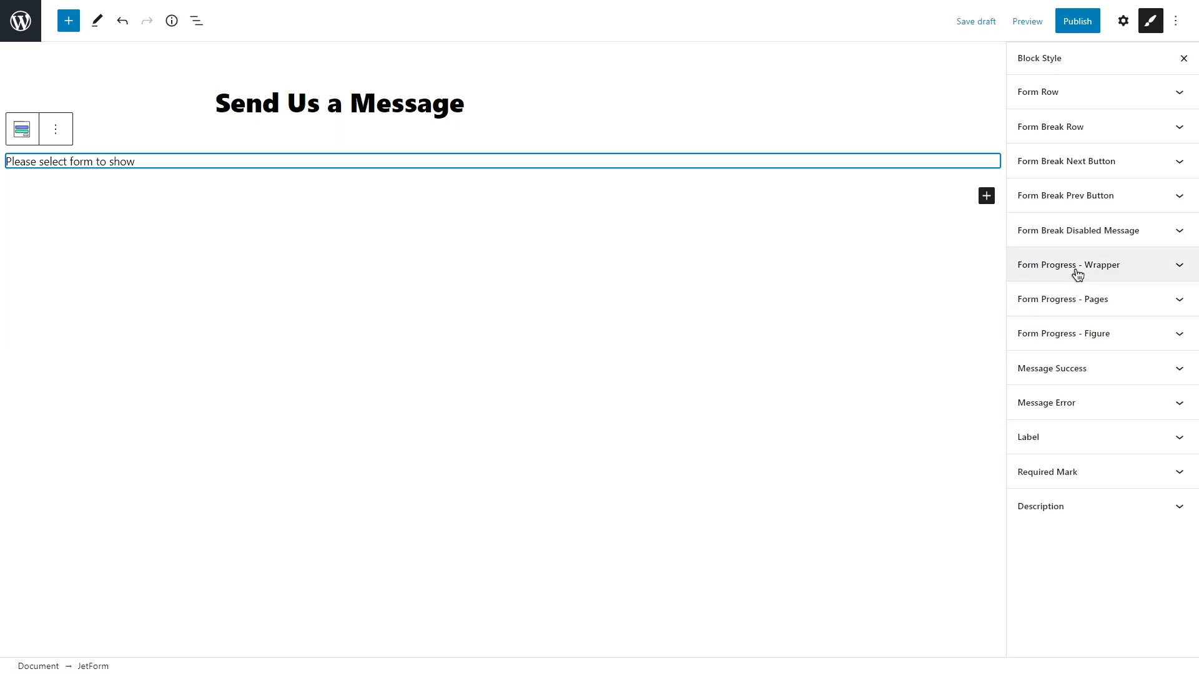
Step: Set the JetForm block to display Contact Us Form, then remove the block again
left_click(1123, 21)
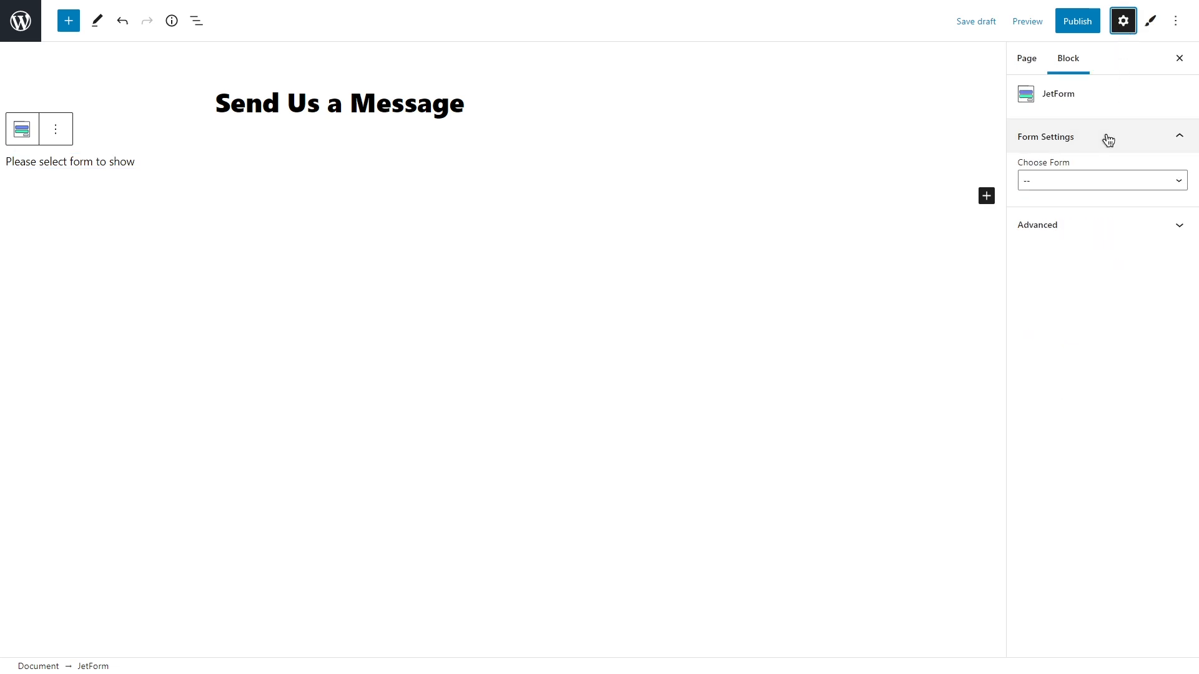
left_click(1097, 180)
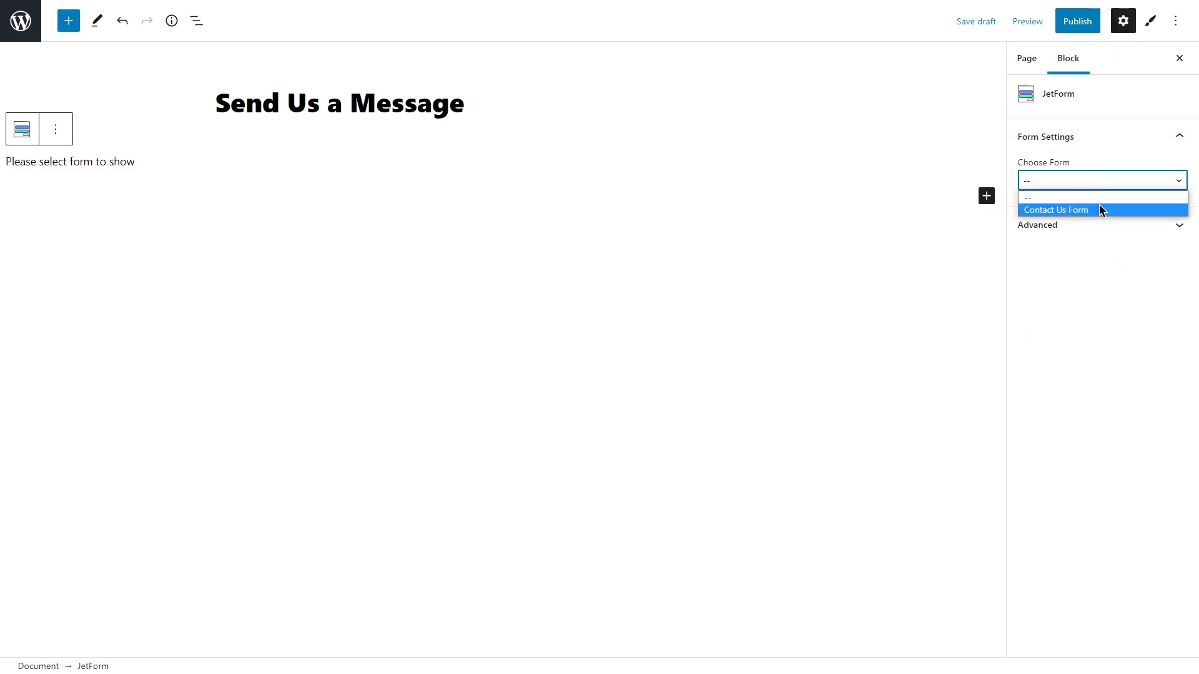
left_click(1099, 210)
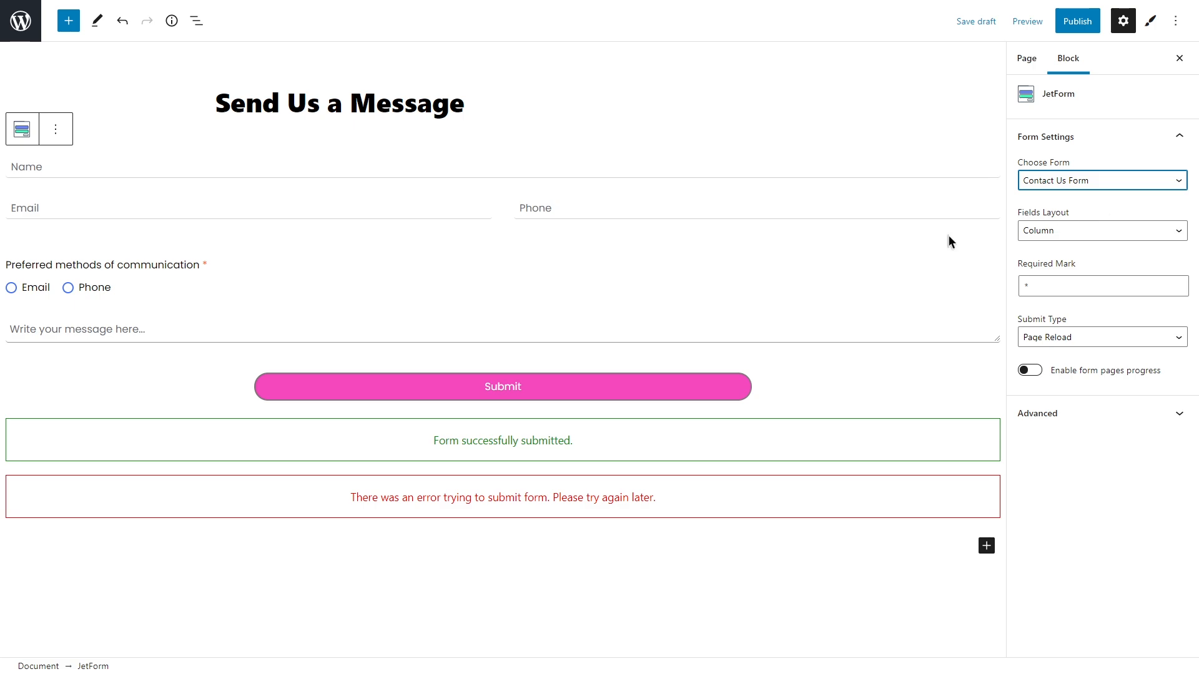
left_click(56, 129)
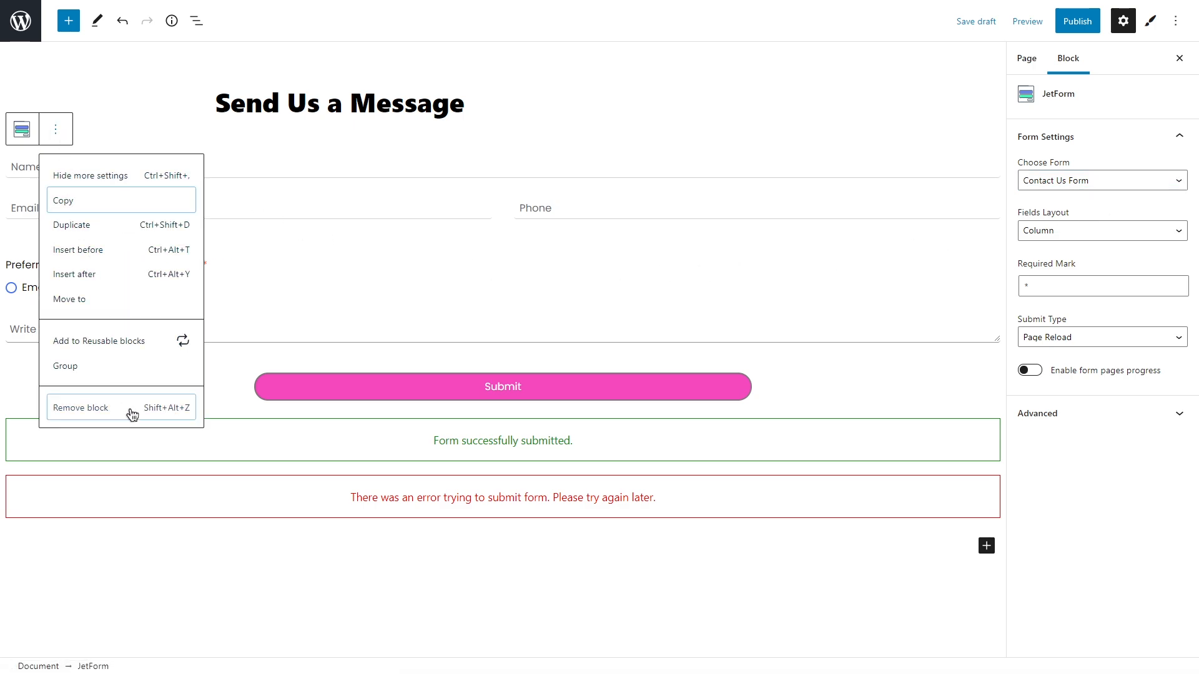
left_click(132, 414)
Step: Add a 25/50/25 Columns block with a JetForm block showing Contact Us Form in the middle
left_click(778, 154)
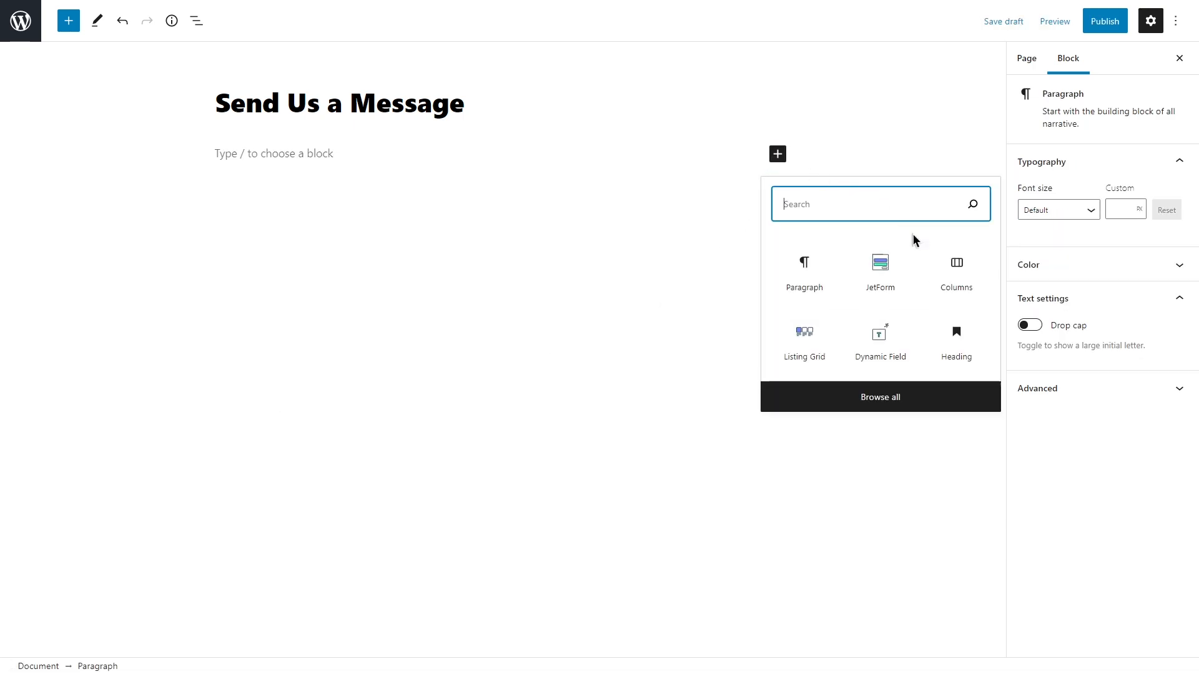
left_click(954, 265)
left_click(571, 255)
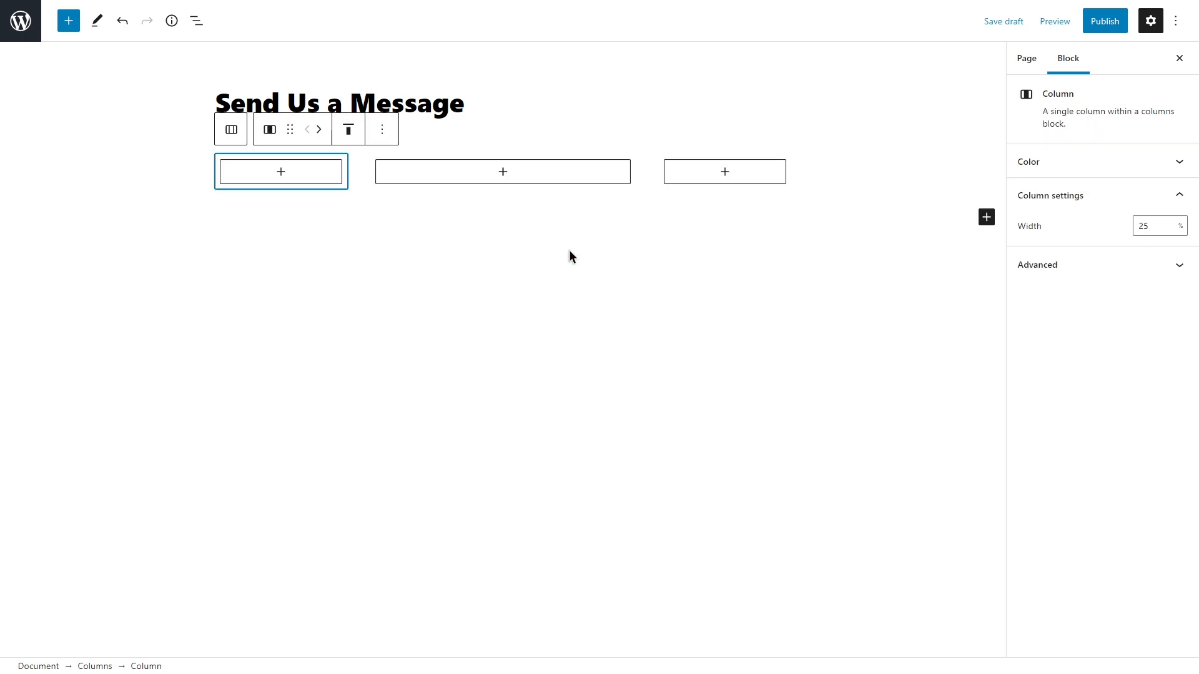
left_click(507, 171)
left_click(576, 279)
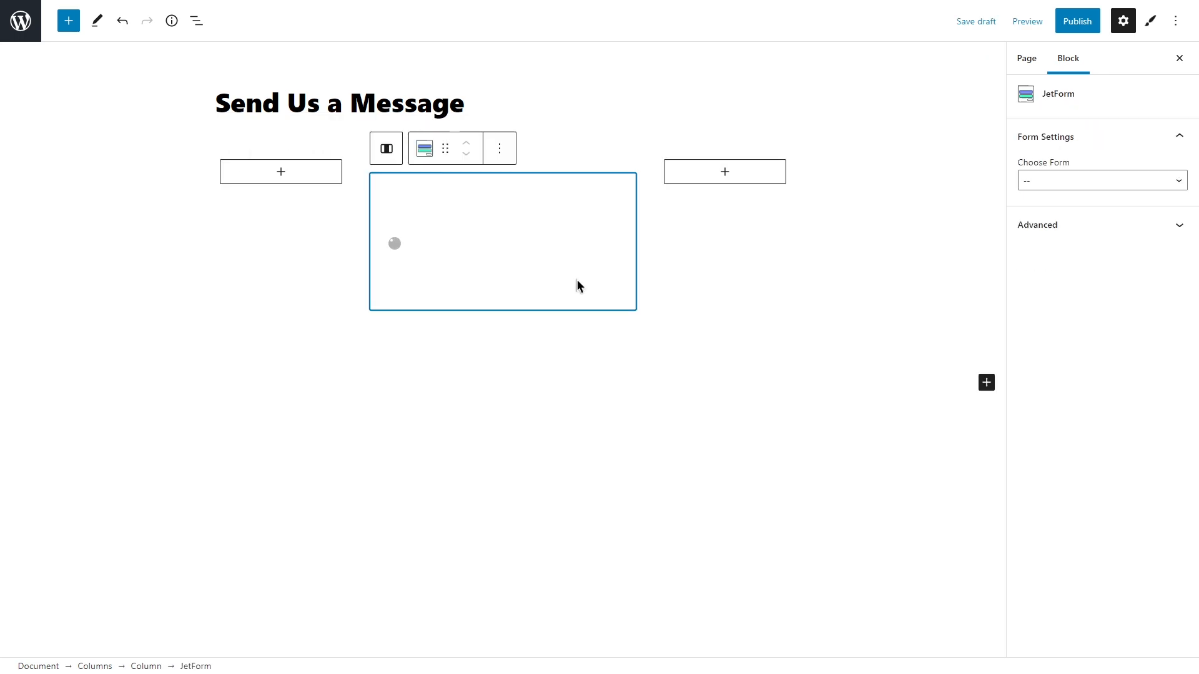
left_click(1066, 182)
left_click(1070, 207)
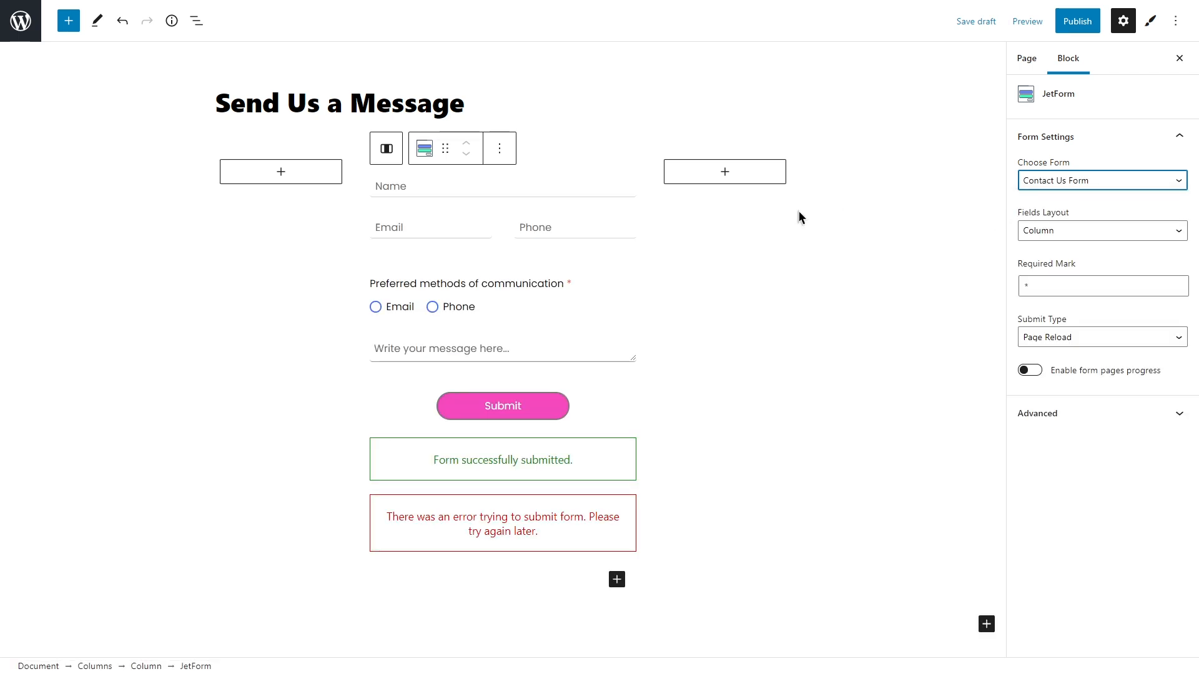
Step: Change the middle column's width from 50 to 60%
left_click(575, 171)
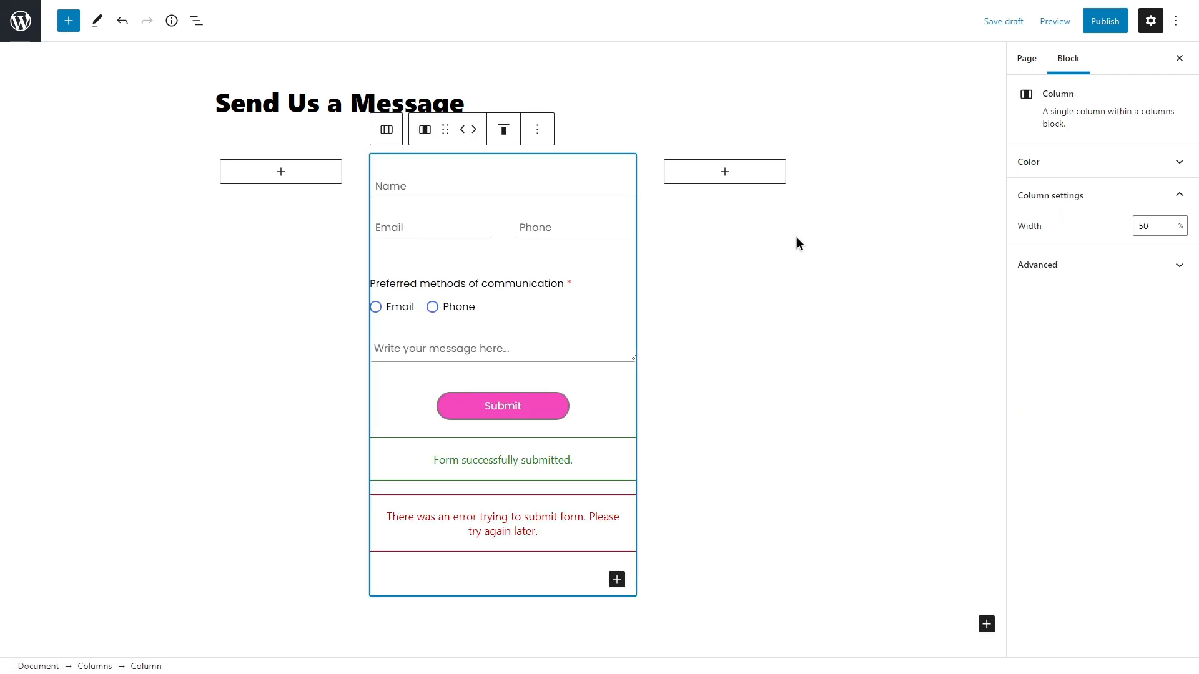
left_click(1150, 225)
left_click_drag(1150, 223, 1139, 224)
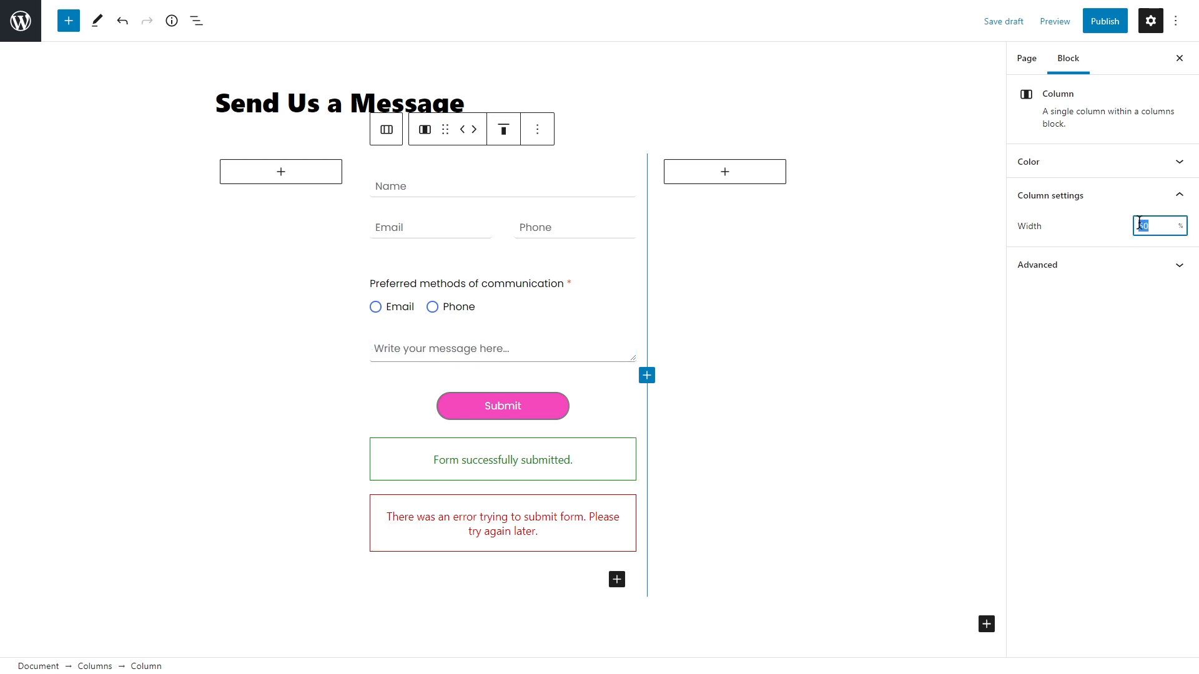
type("60")
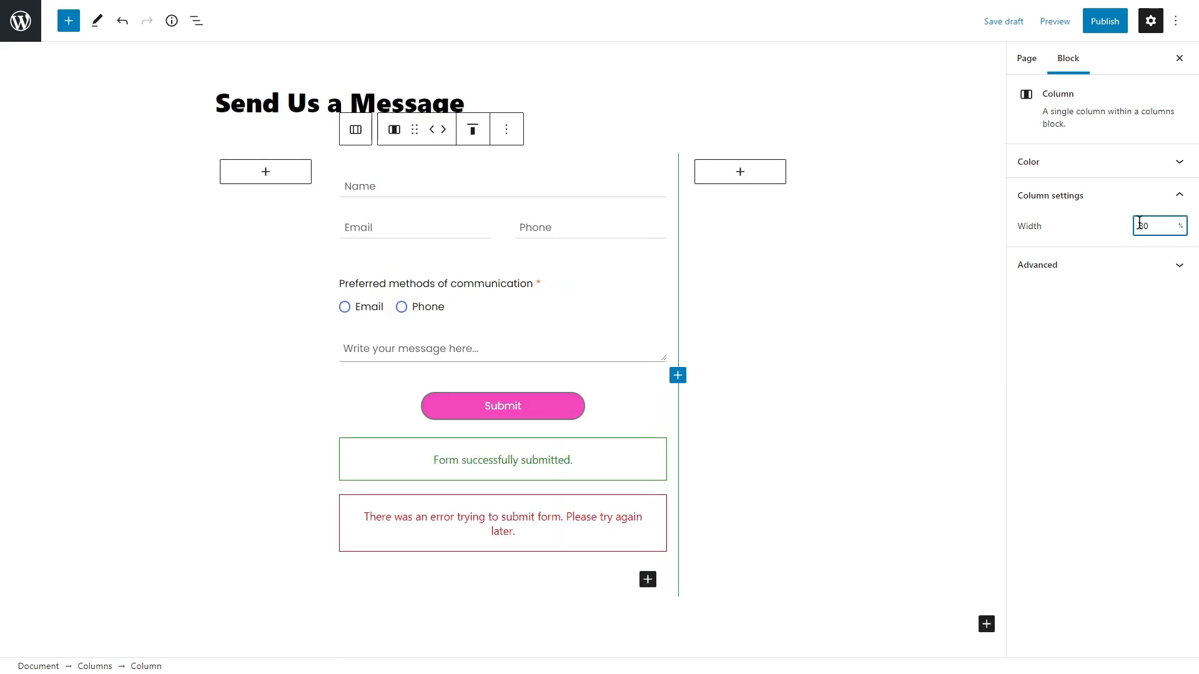
left_click(625, 268)
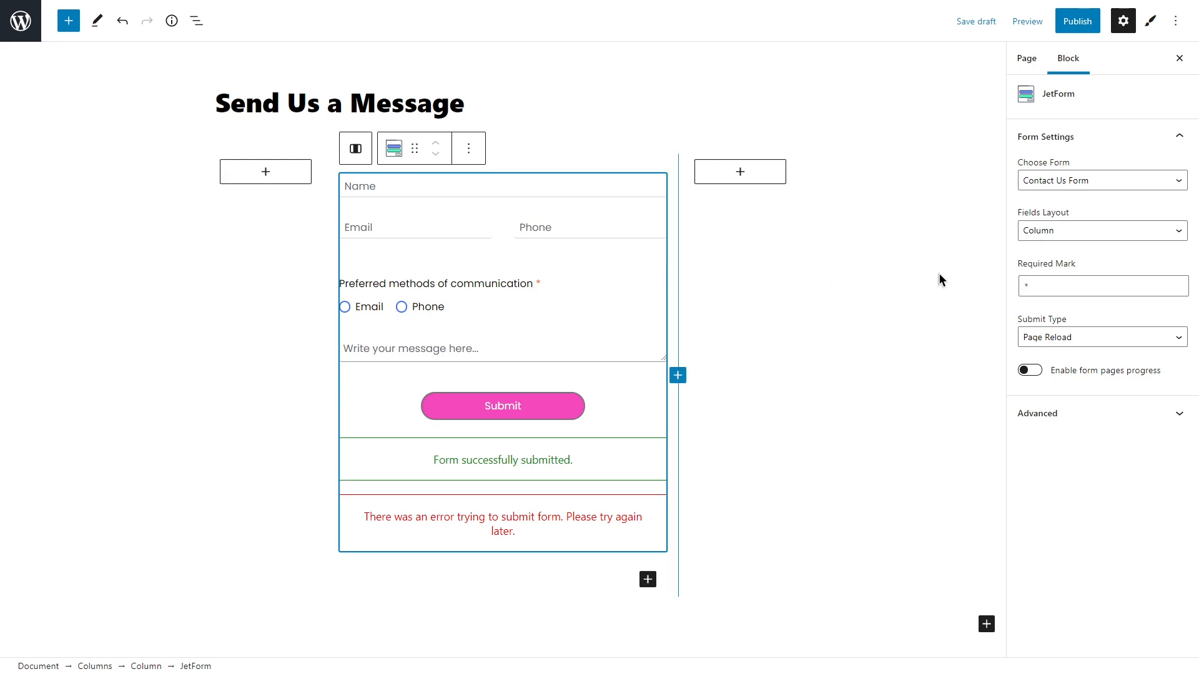
Step: Keep Column fields layout and Page Reload submission, and open the form's Styles panel
left_click(1067, 232)
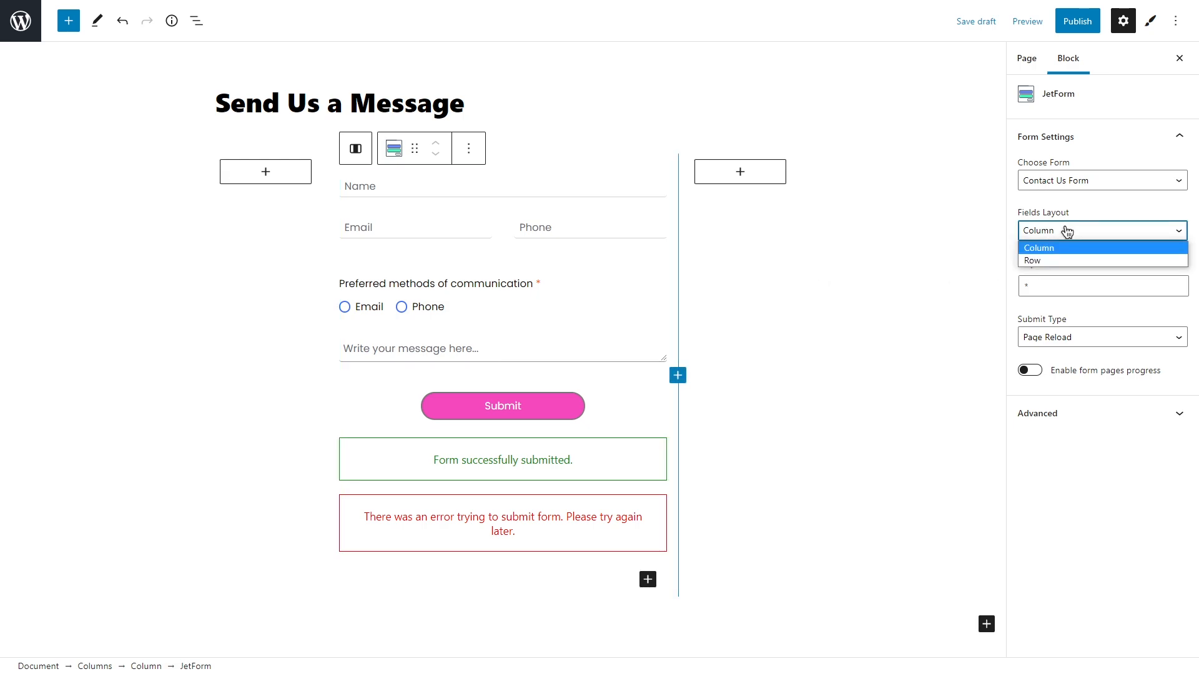
left_click(1066, 232)
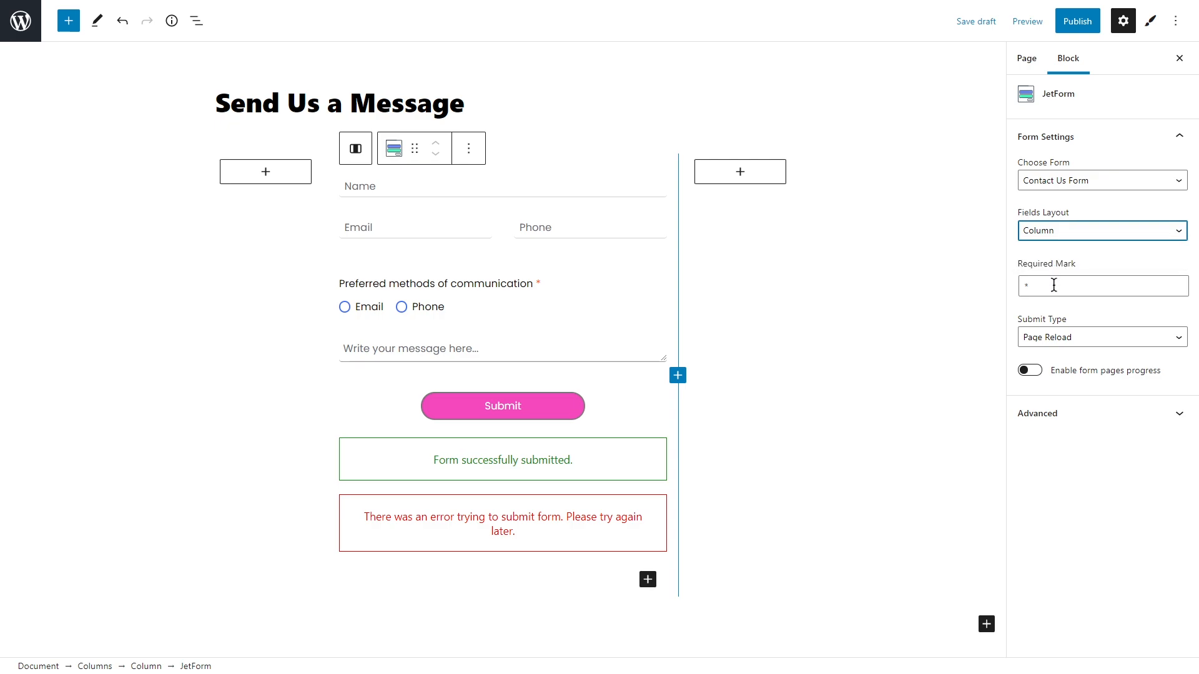
left_click(1087, 338)
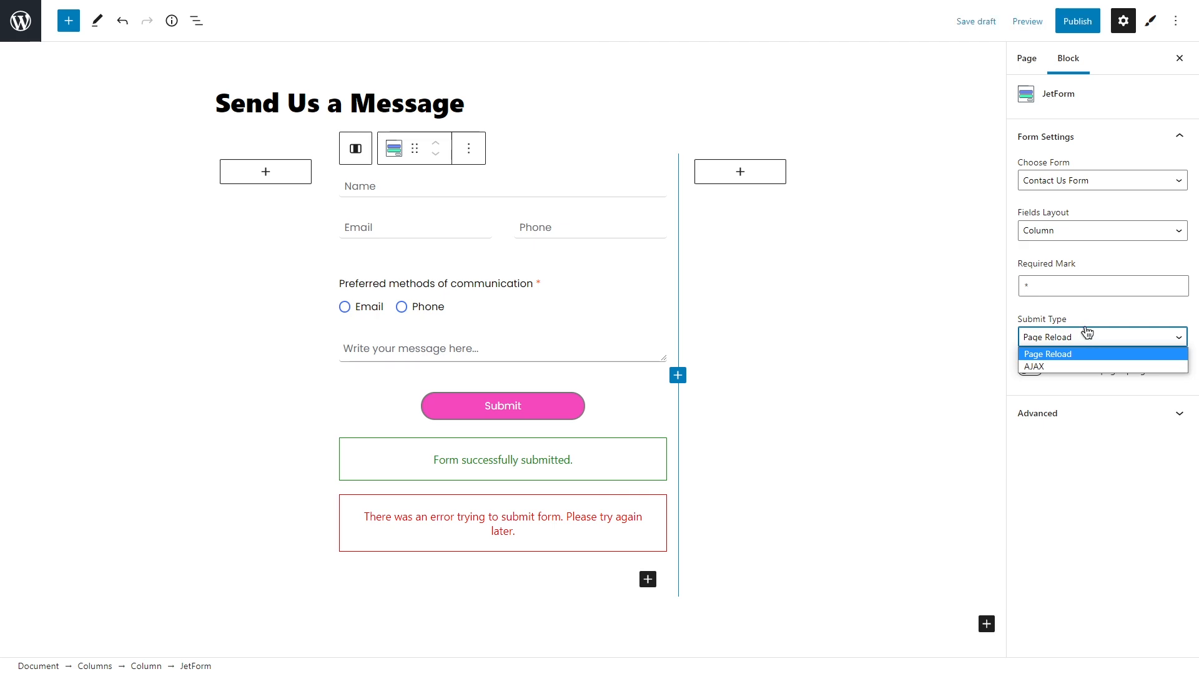
left_click(1085, 313)
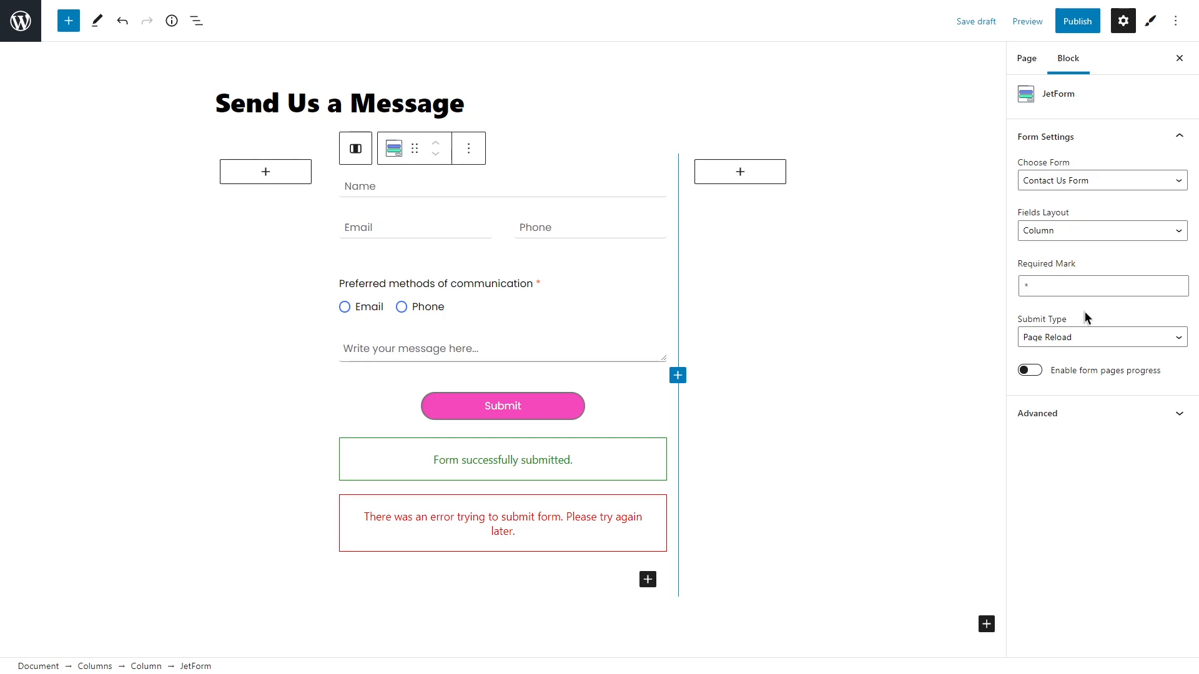
left_click(1152, 22)
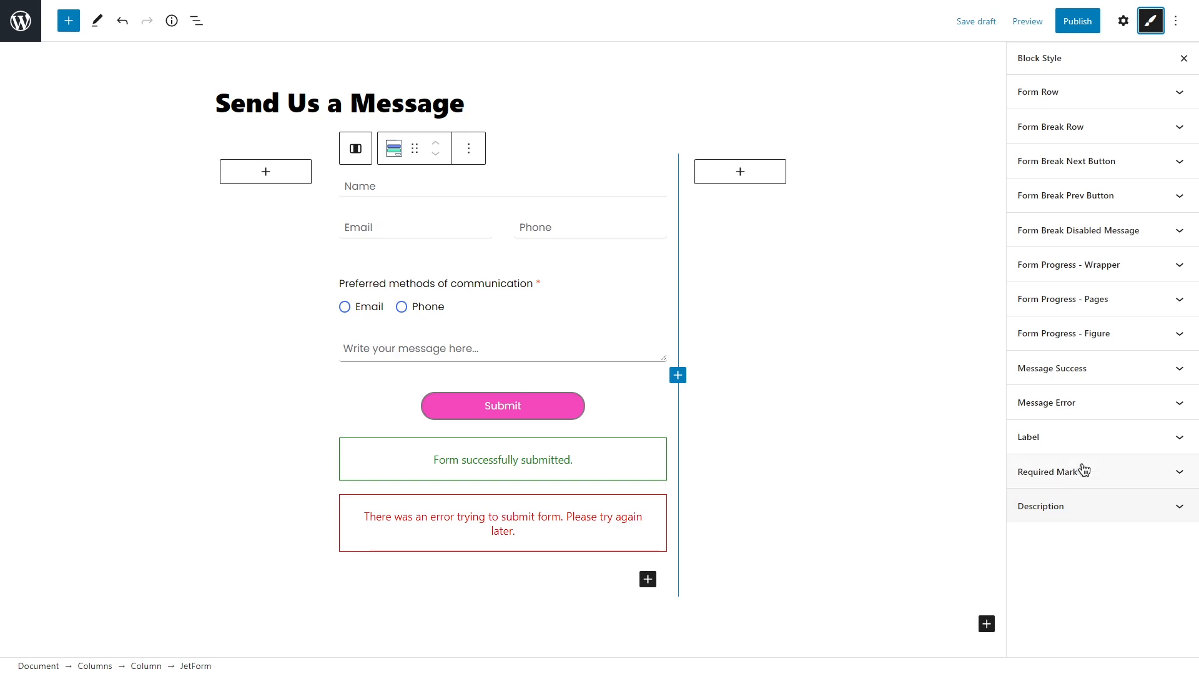
Step: Close the settings sidebar, publish the page, and preview it in a new tab
left_click(1152, 23)
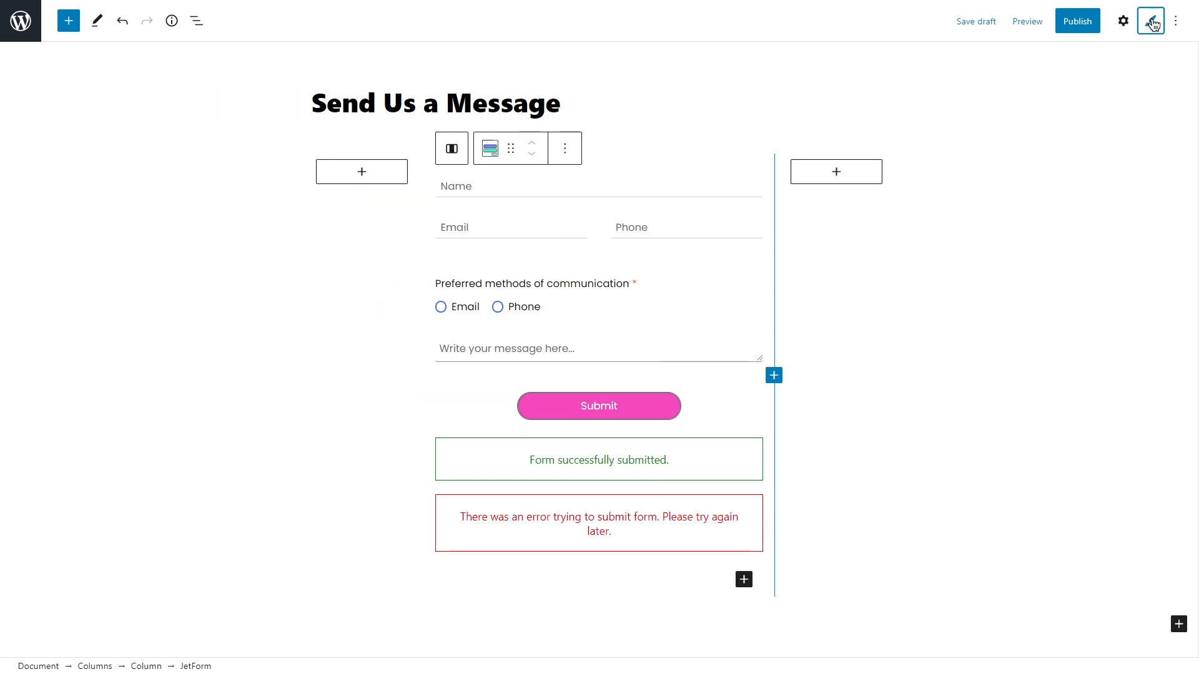
left_click(1078, 25)
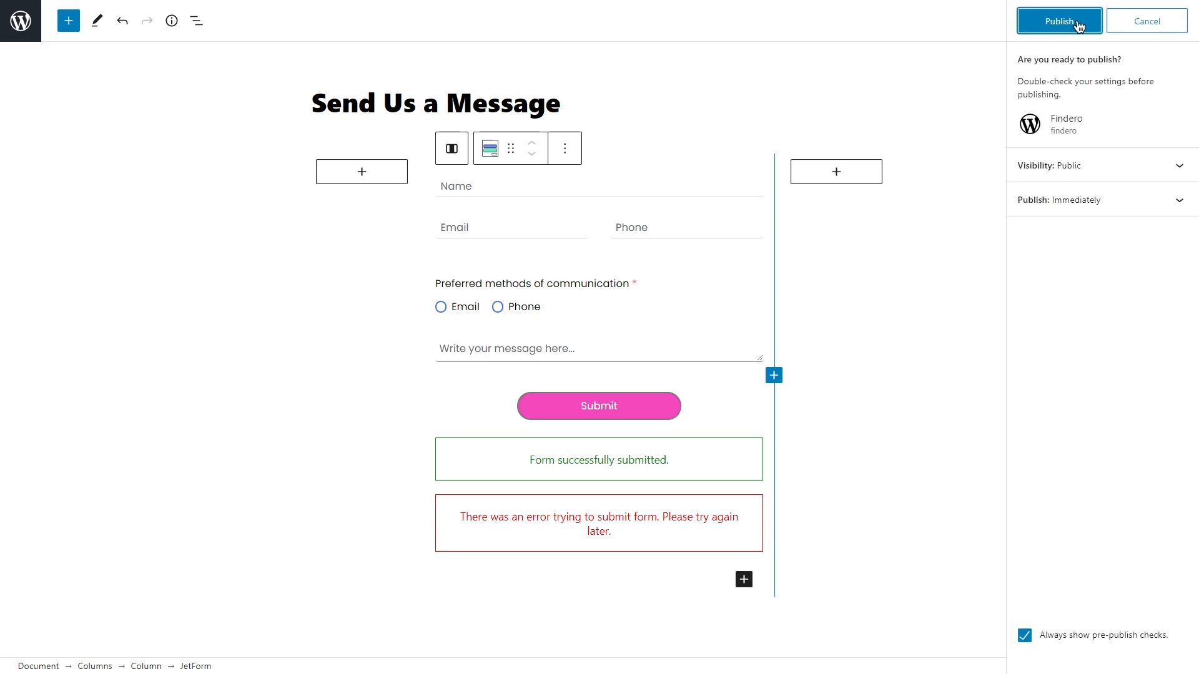
left_click(1078, 24)
left_click(1175, 24)
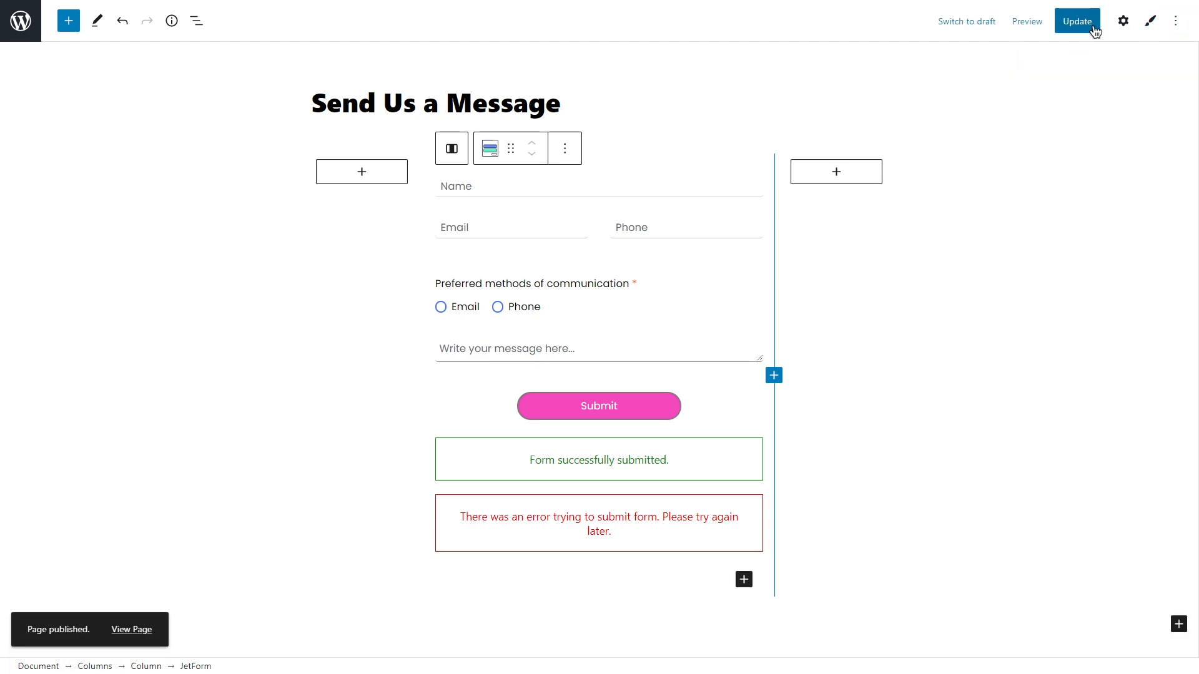
left_click(1028, 22)
left_click(980, 148)
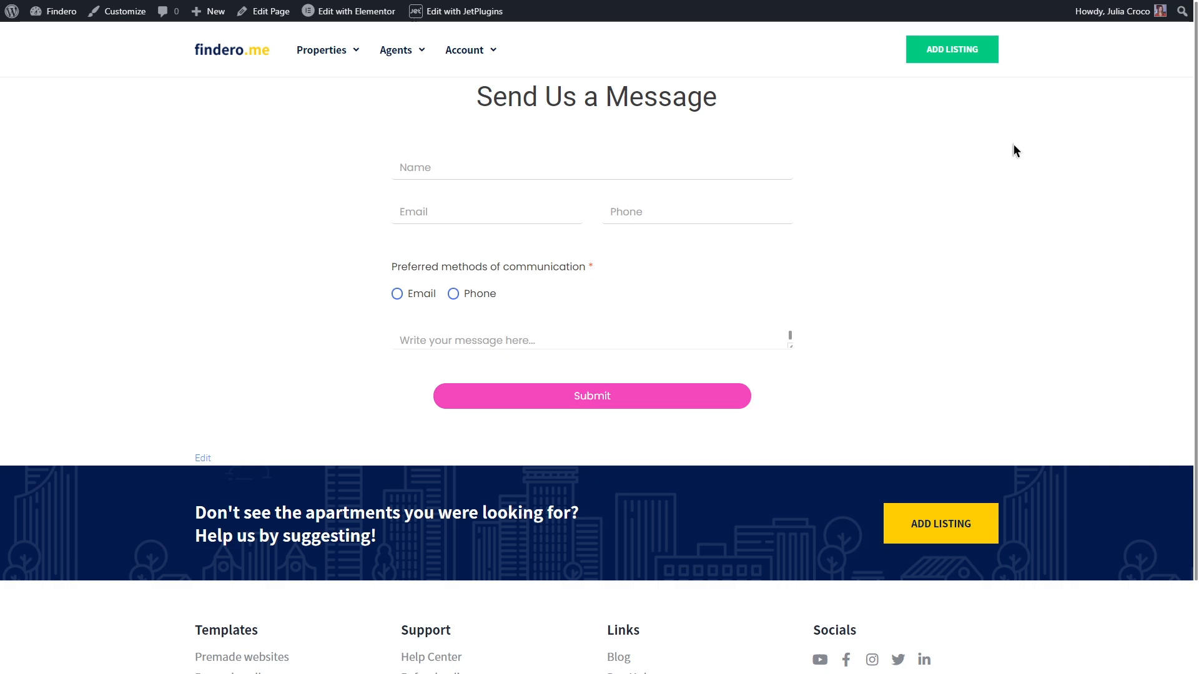
Step: Submit a test with a name, email, phone, Email contact method and 'Hello, please give me a call'
left_click(479, 168)
type("Julia")
left_click(479, 211)
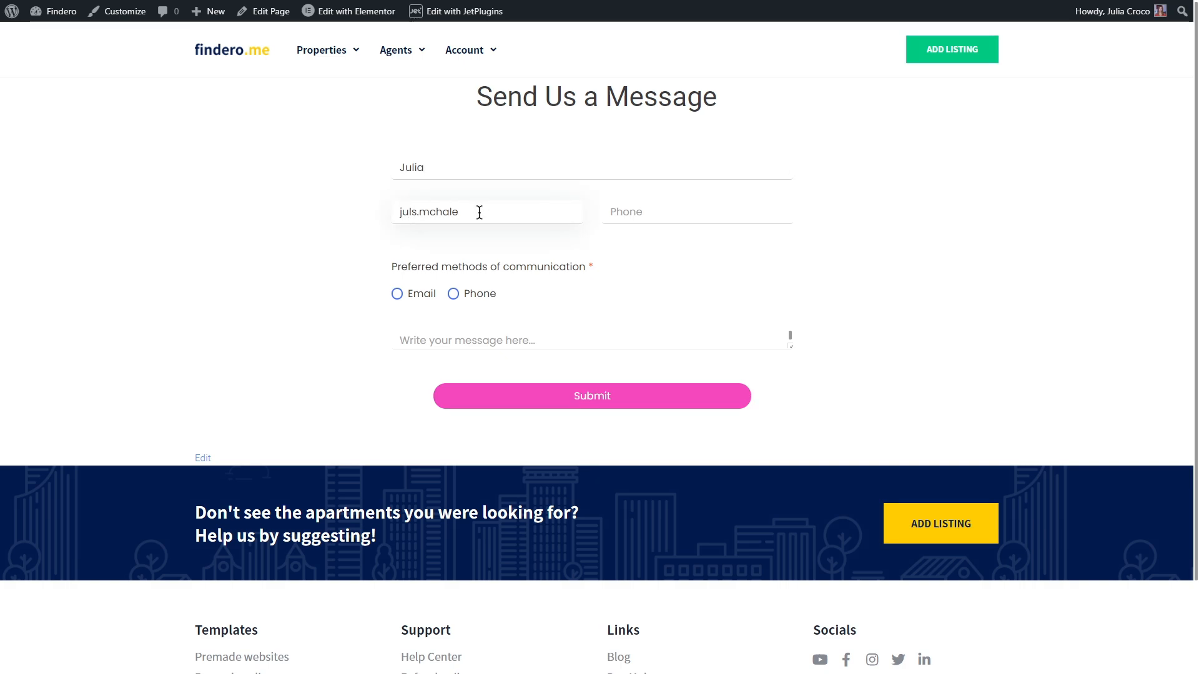
left_click(658, 212)
left_click(397, 293)
left_click(467, 337)
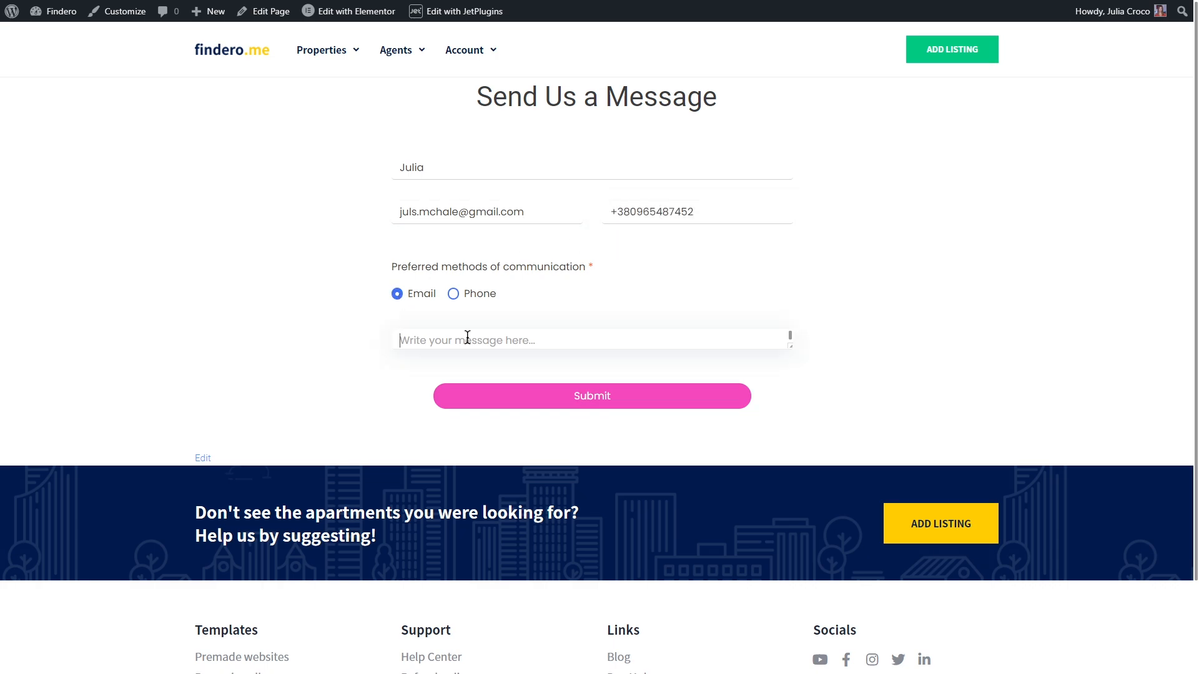
type("Hello, please give me a call")
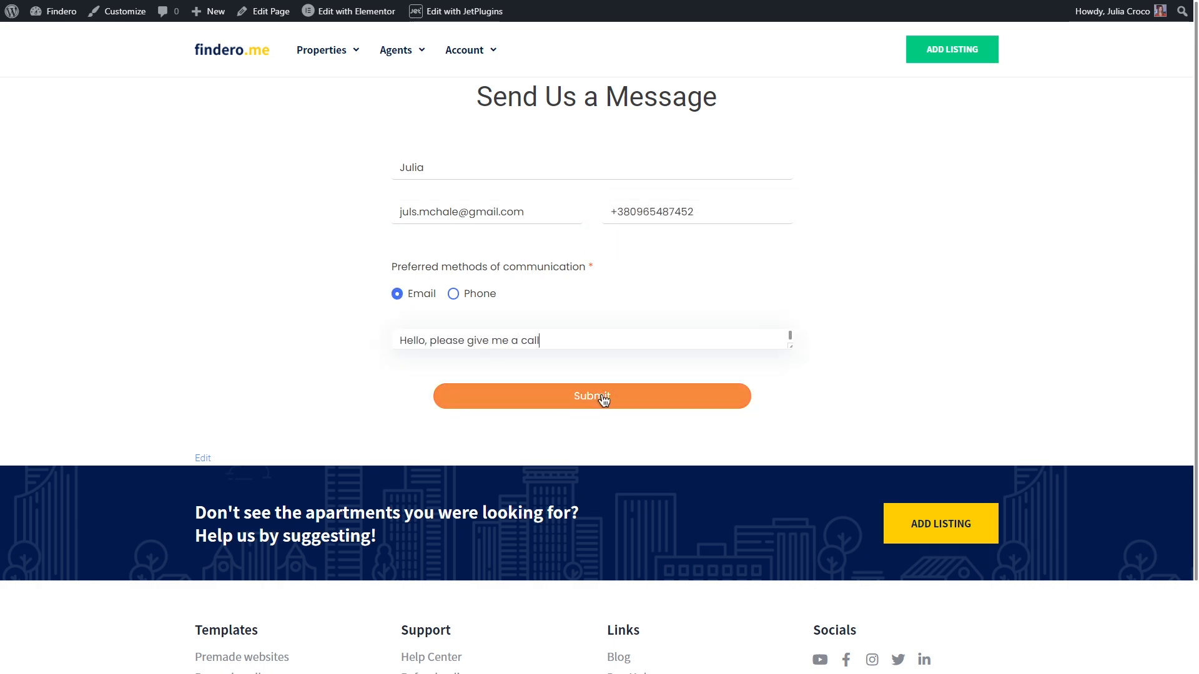
left_click(603, 399)
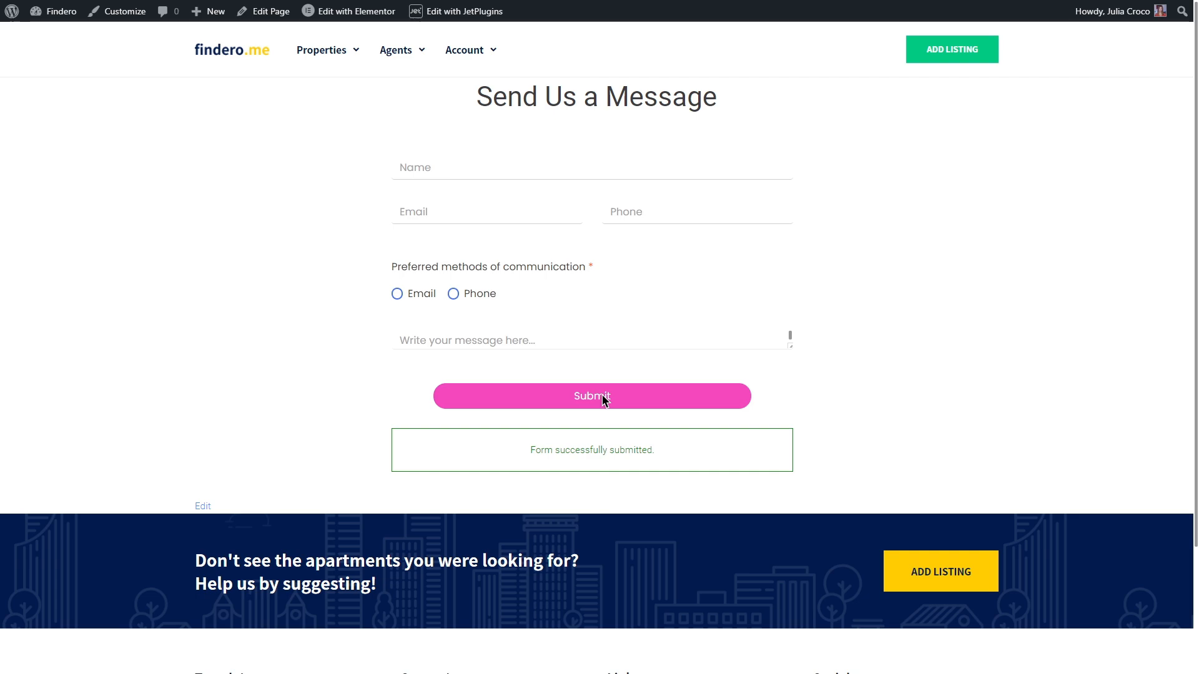
Step: Select and copy the Contact Us Form shortcode from the JetFormBuilder Forms list
mouse_move(56, 11)
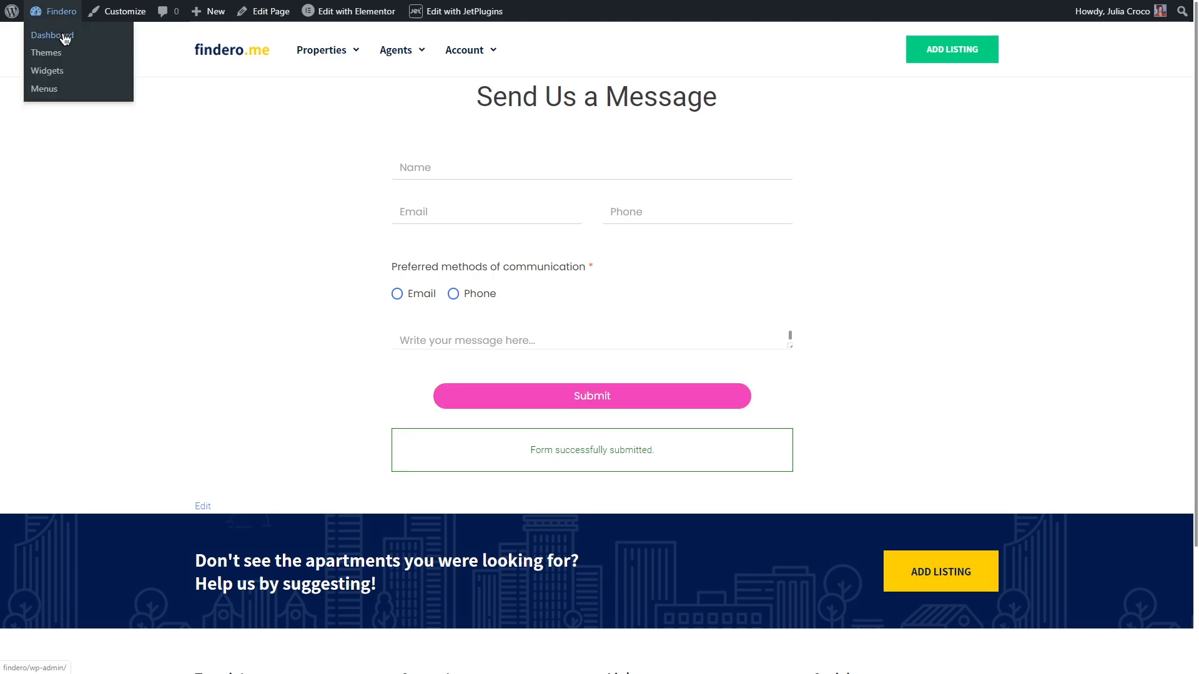
left_click(65, 39)
mouse_move(99, 574)
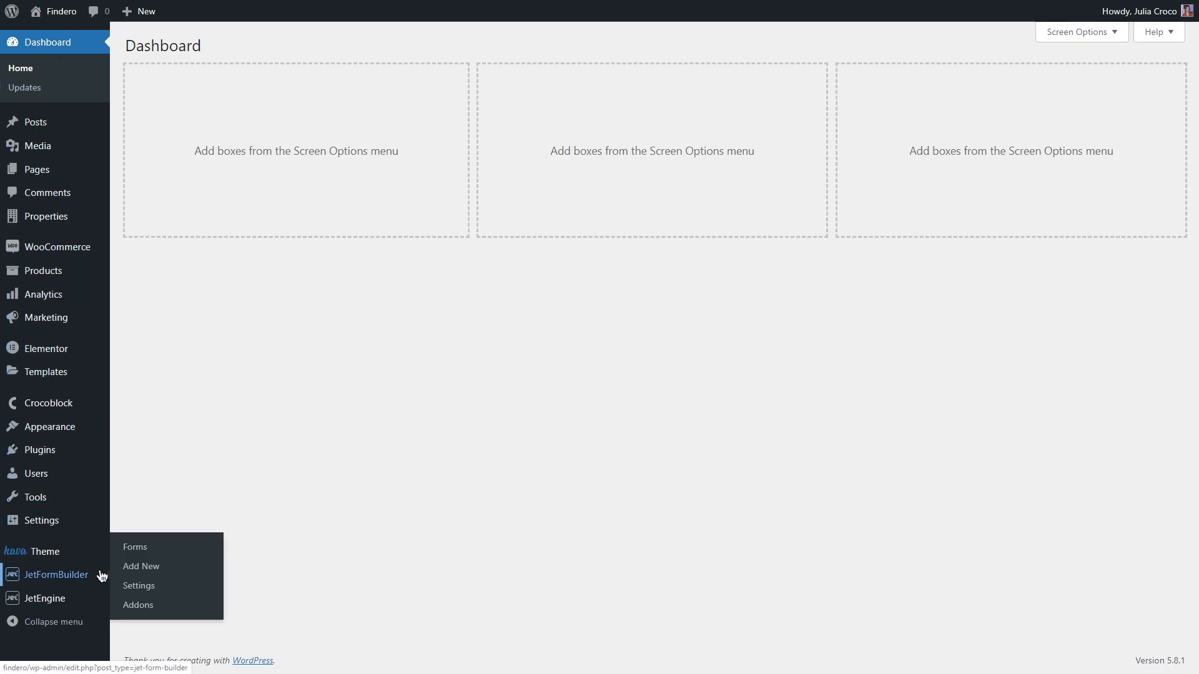
left_click(178, 550)
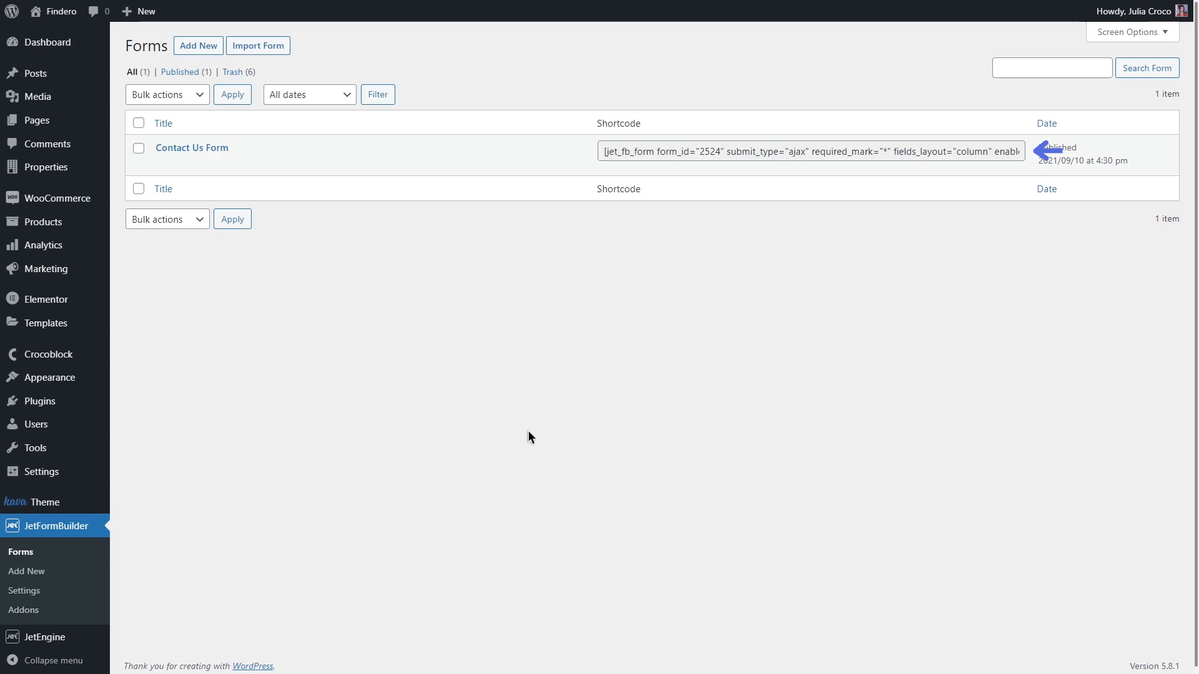
triple_click(818, 151)
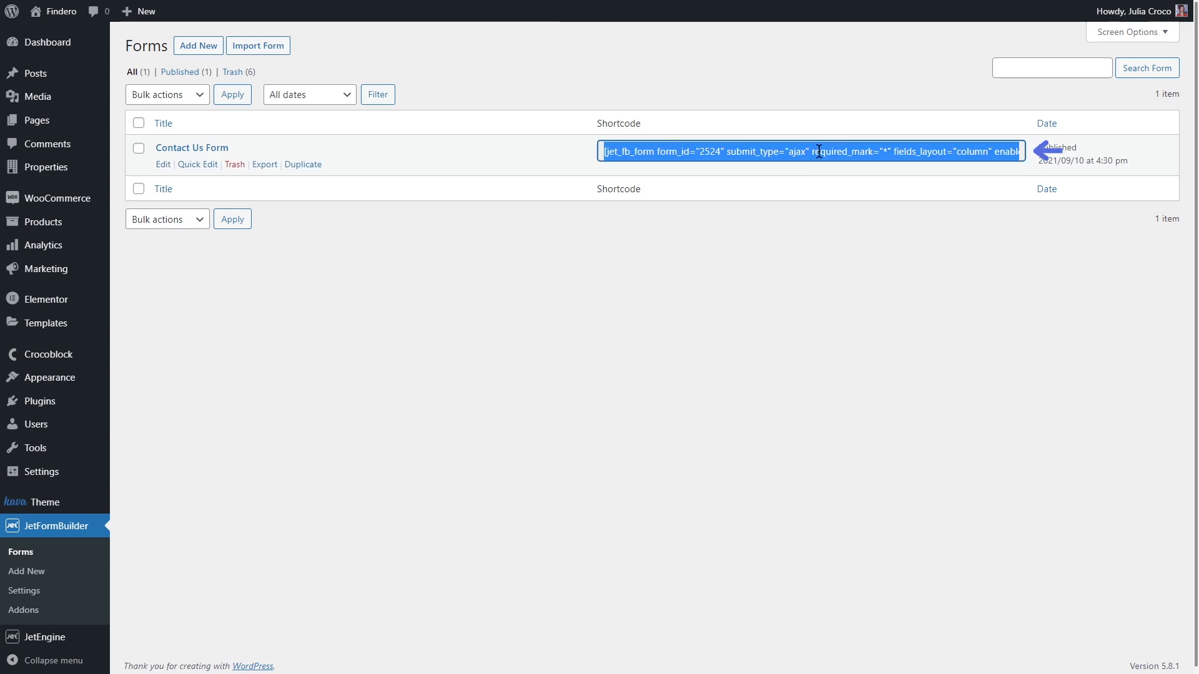
Step: Add a new page and open it with Elementor
mouse_move(94, 120)
left_click(136, 119)
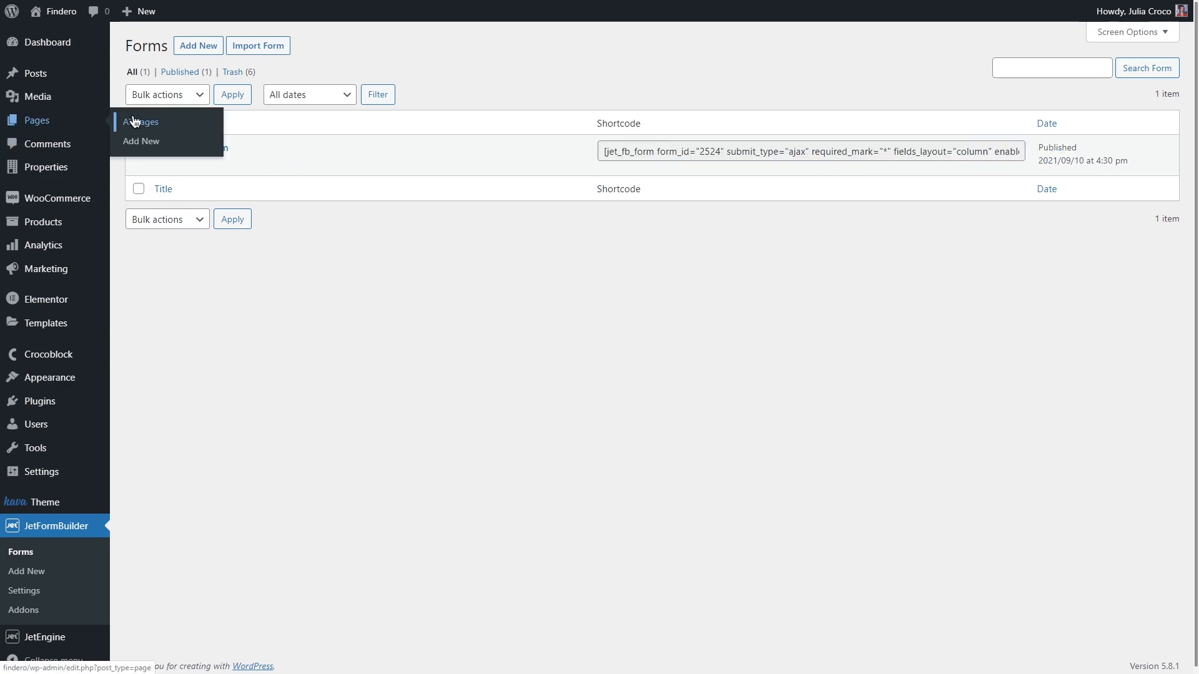
left_click(206, 48)
left_click(256, 20)
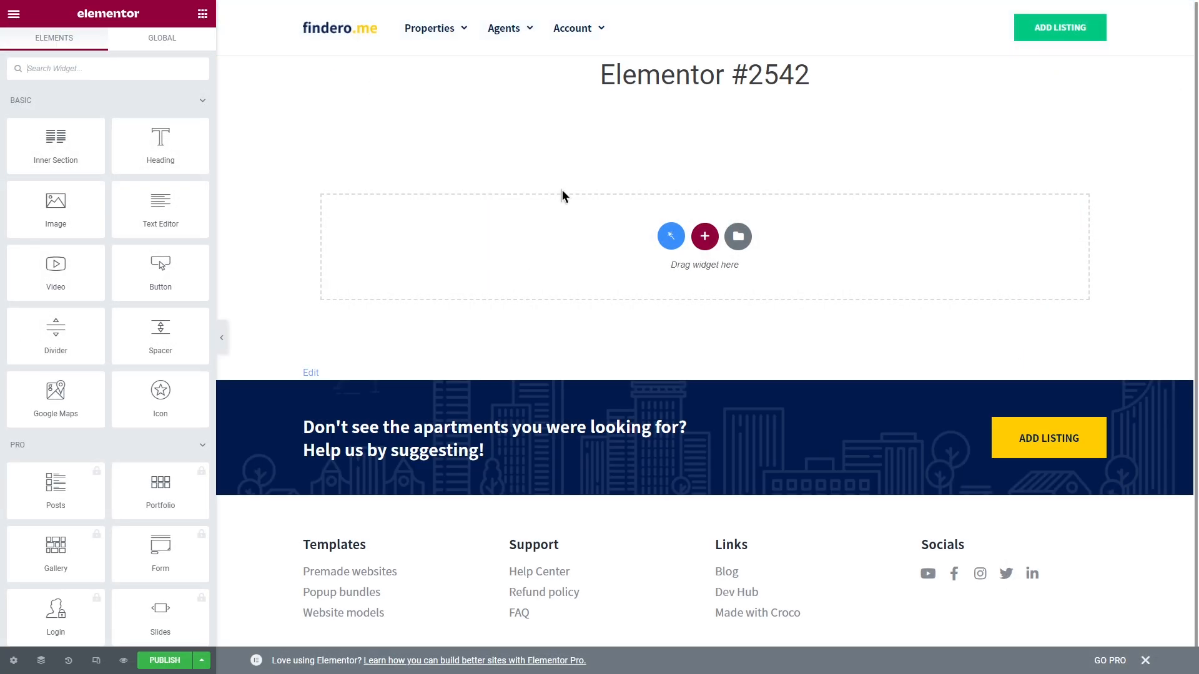
Step: Add a single-column section with a Shortcode widget holding the pasted form shortcode
left_click(706, 238)
left_click(565, 262)
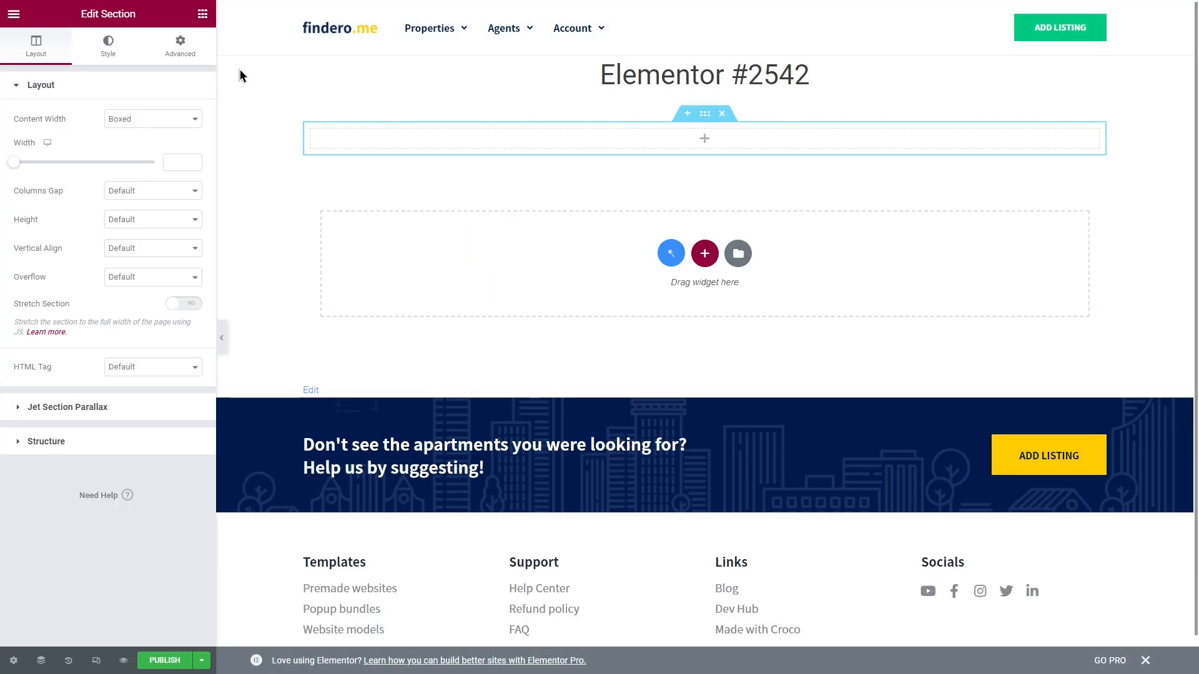
left_click(201, 23)
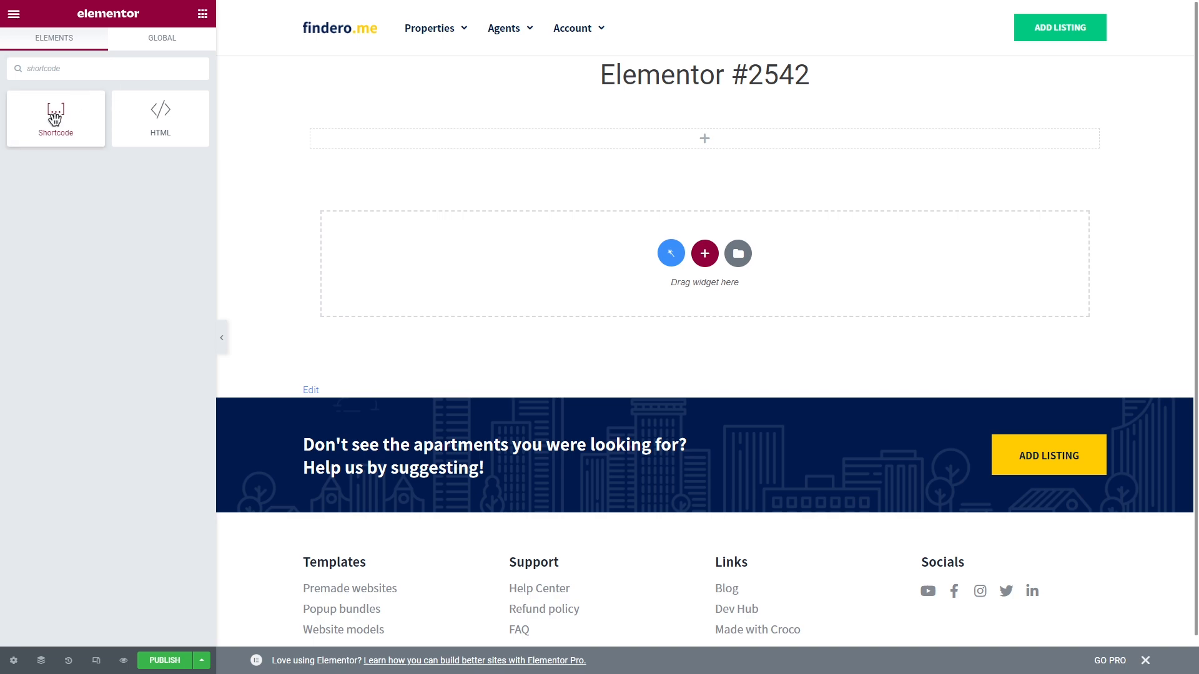
left_click_drag(449, 145, 452, 144)
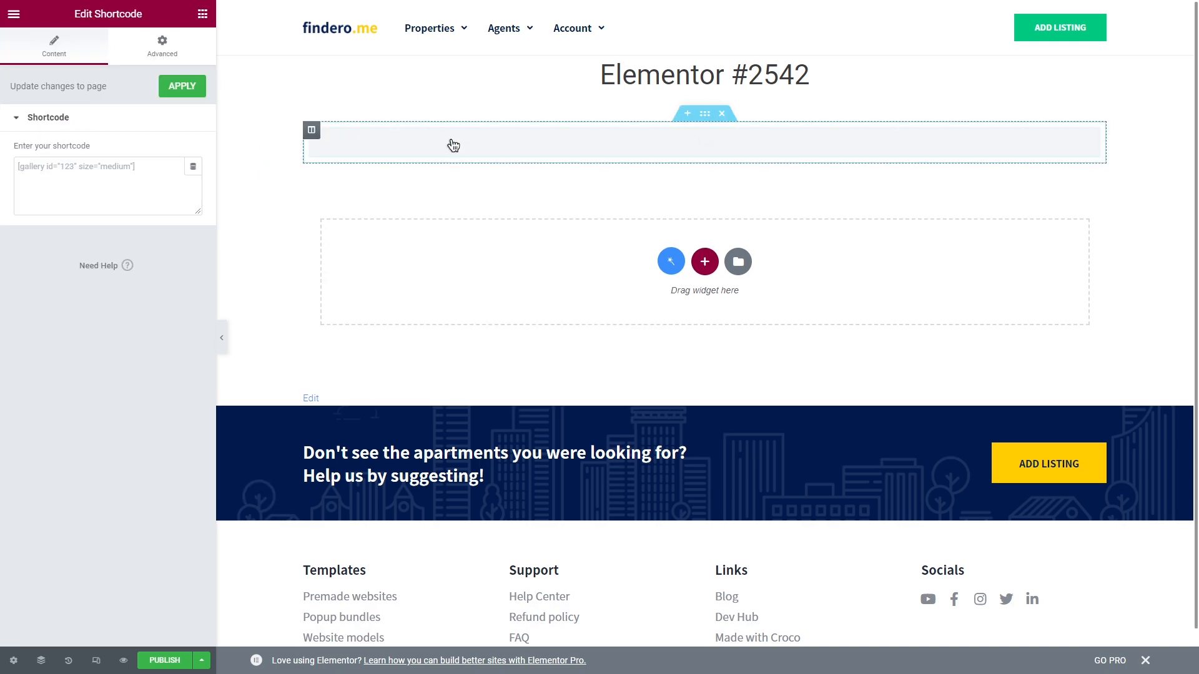
left_click(129, 167)
type("[jet_fb_form form_id=\"2524\" submit_type=\"ajax\" required_mark=\"*\" fields_layout=\"column\" enable_progress=\"\"]")
Step: Set the section width to 600, title the page 'Contact Us', and preview it
left_click(704, 114)
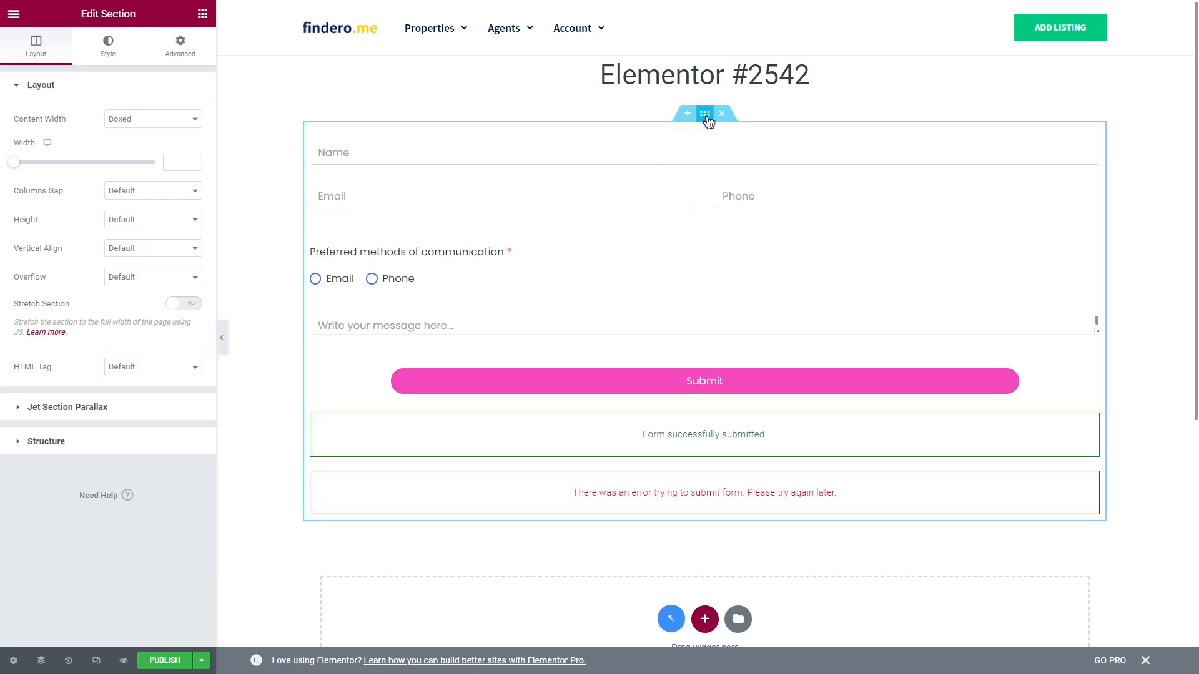
left_click(174, 162)
type("600")
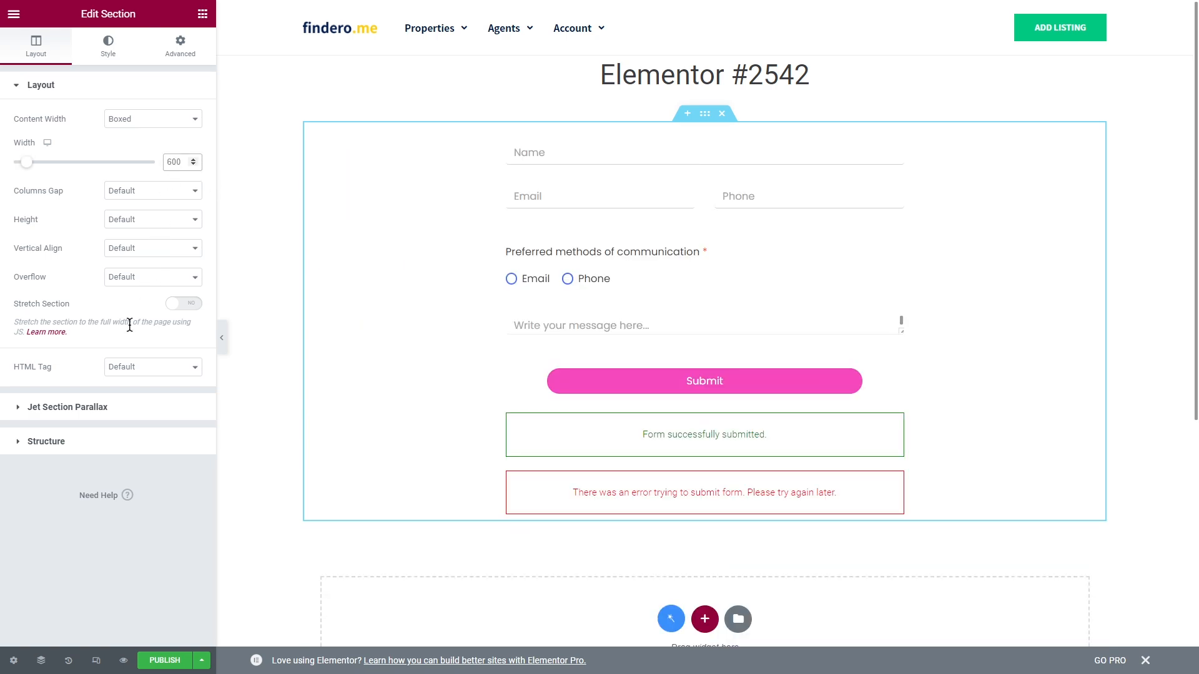
left_click(13, 660)
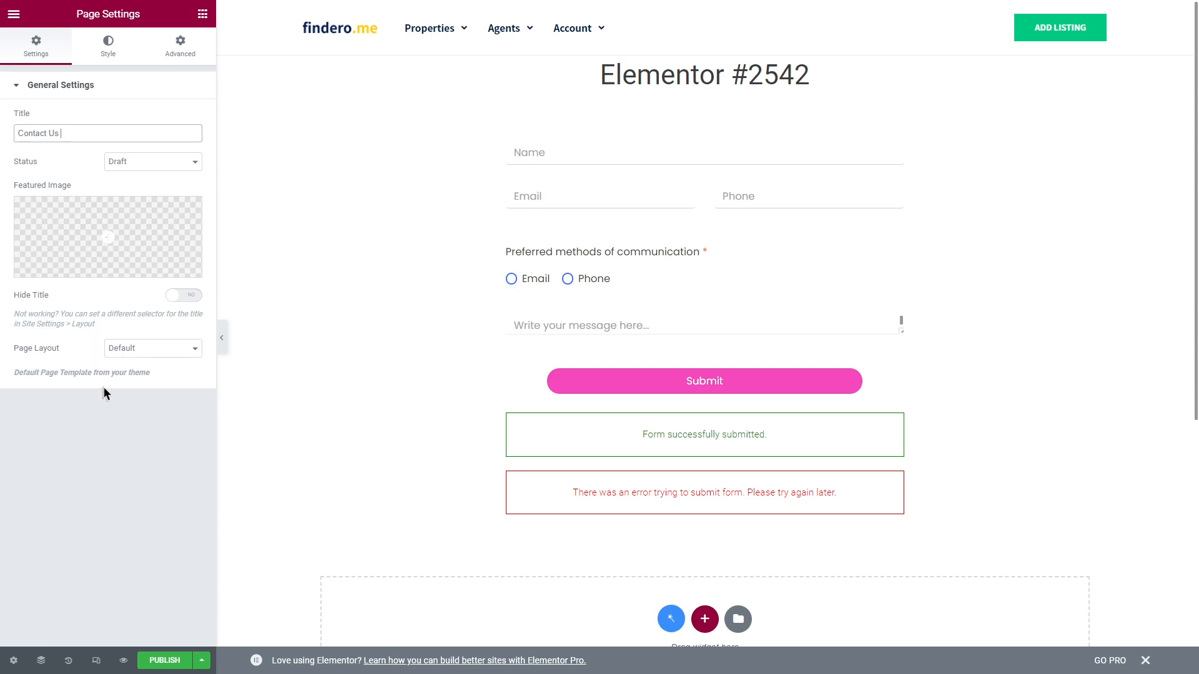
left_click(124, 661)
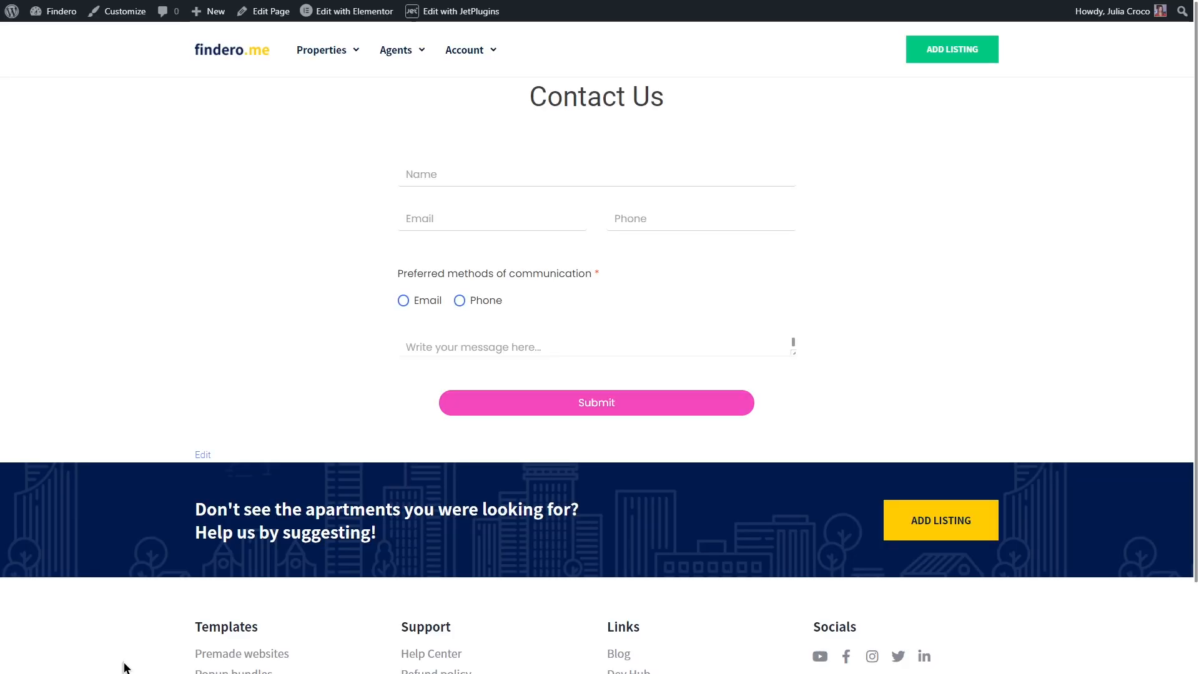